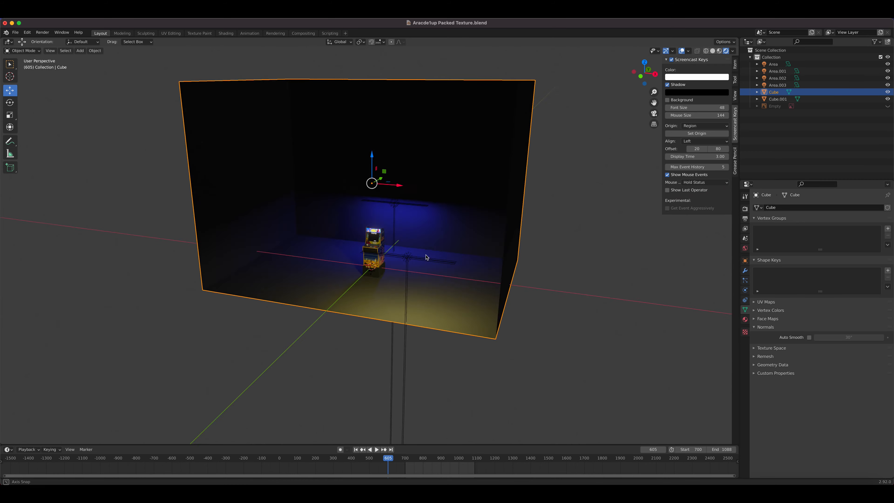
- Examine the two blue and two yellow area lights around the arcade cabinet and how they light the room
scroll(425, 256, up, 8)
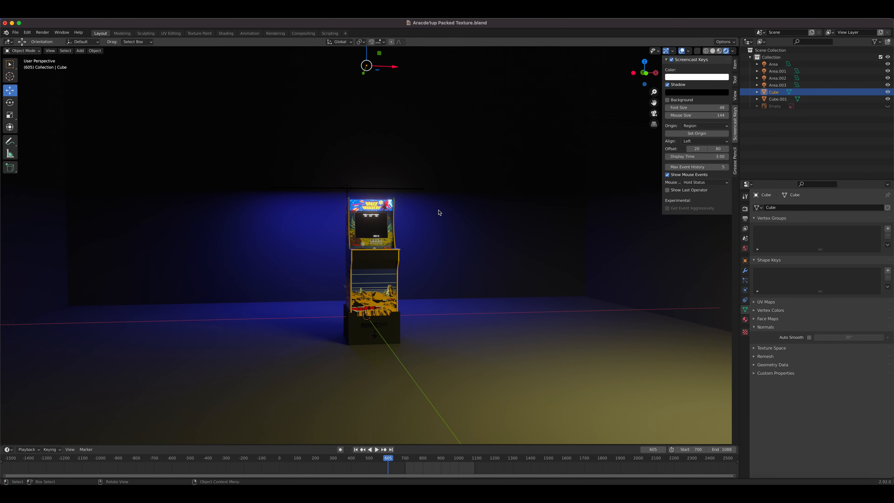
middle_drag(438, 213, 418, 232)
click(453, 103)
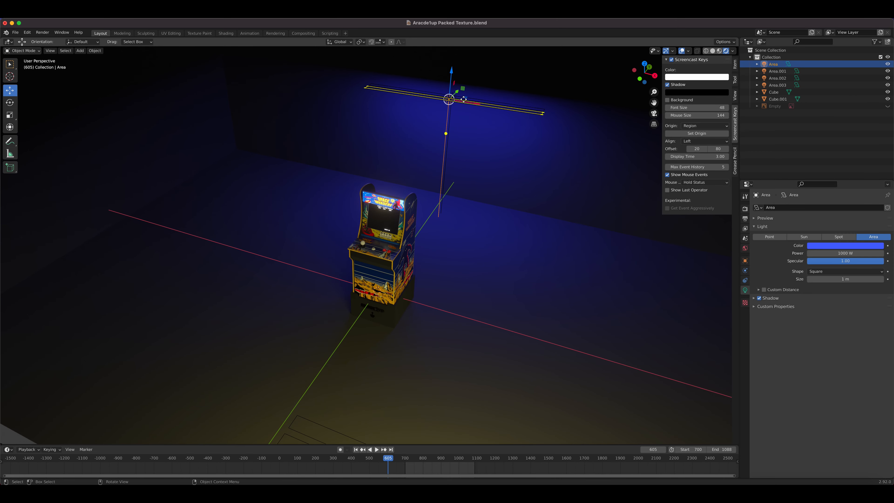
click(474, 98)
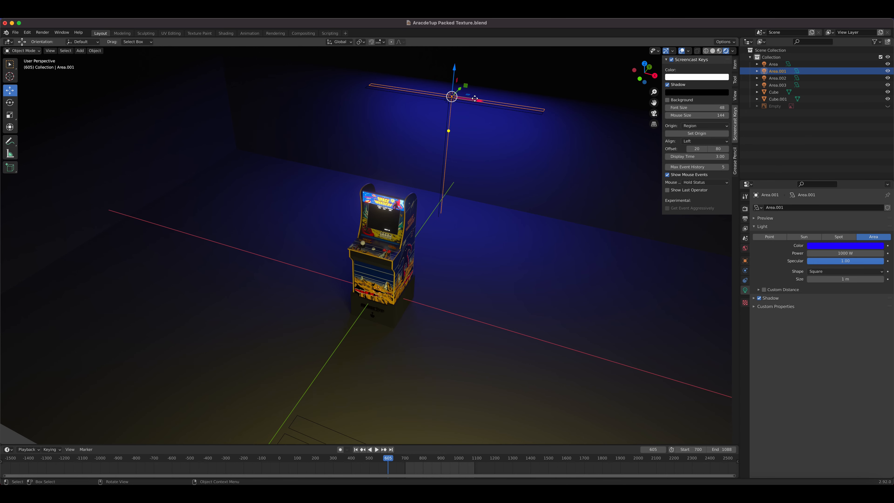
scroll(471, 218, down, 5)
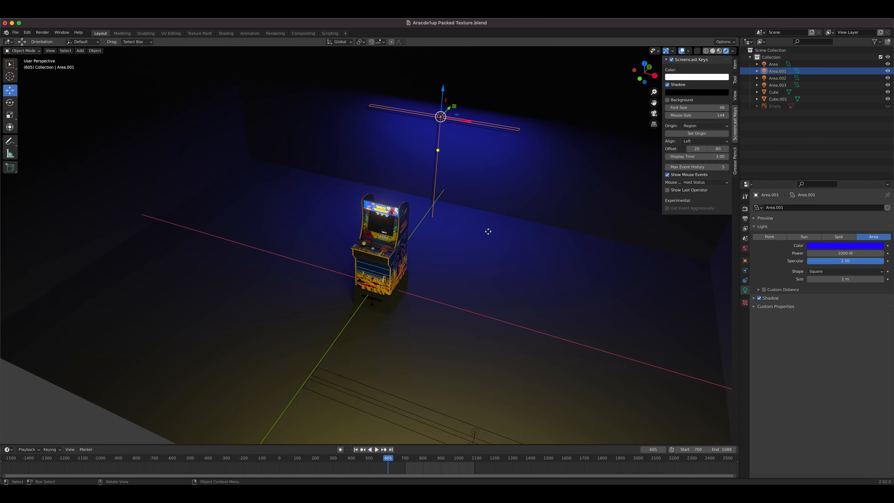
click(429, 307)
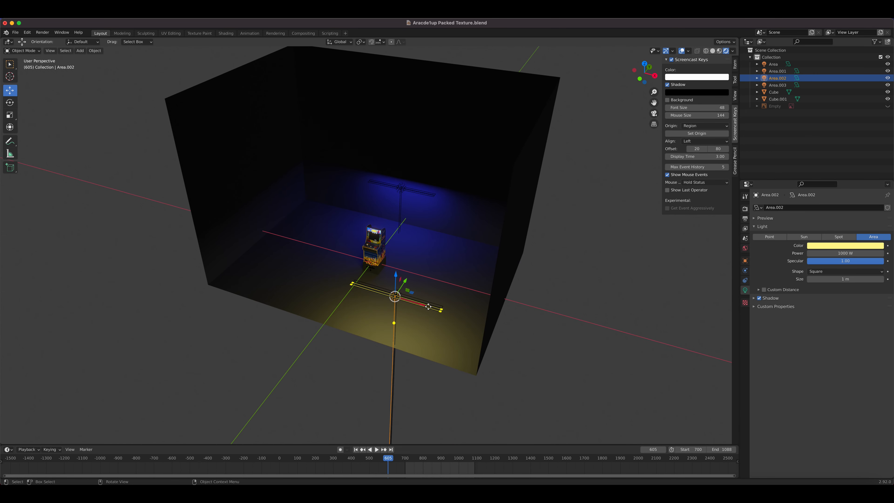
click(431, 303)
scroll(424, 301, up, 7)
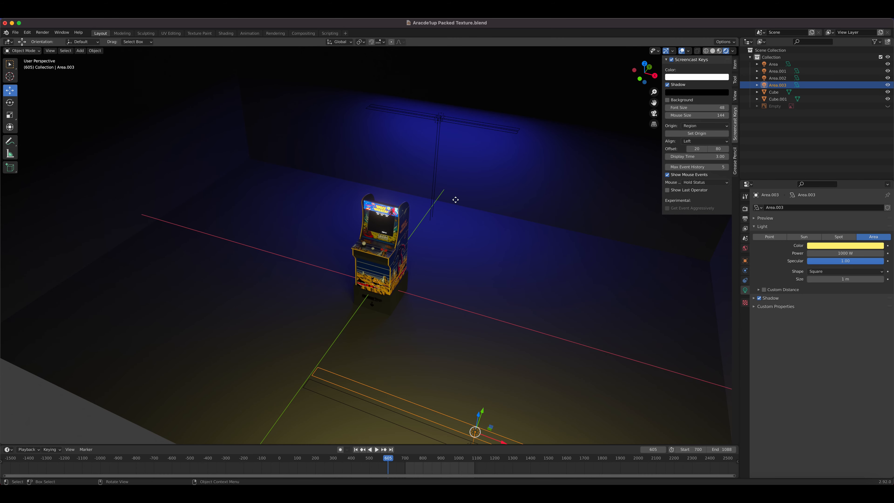
middle_drag(471, 251, 497, 236)
scroll(497, 236, up, 4)
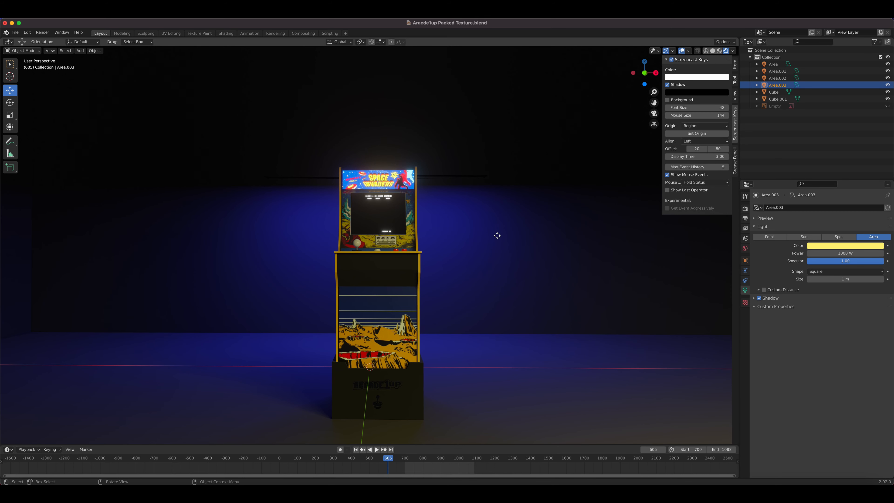
key(g)
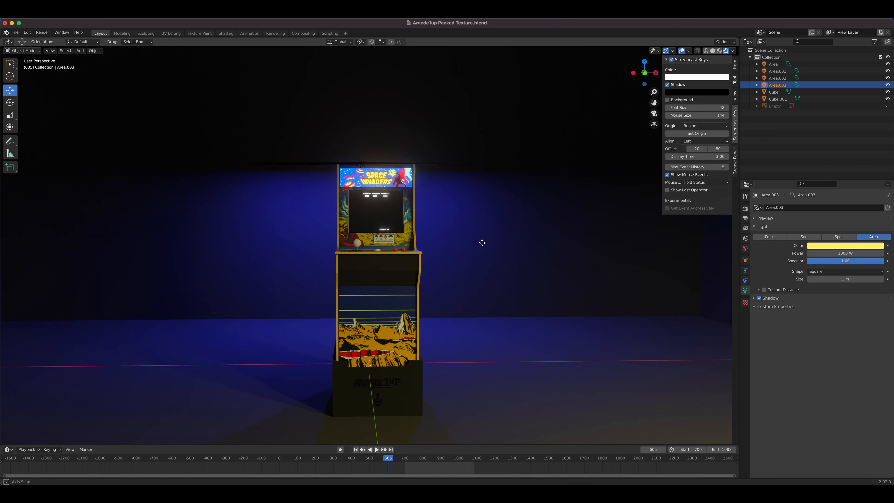
middle_drag(478, 246, 475, 244)
click(474, 244)
- Add a camera to the scene and look through it
click(80, 50)
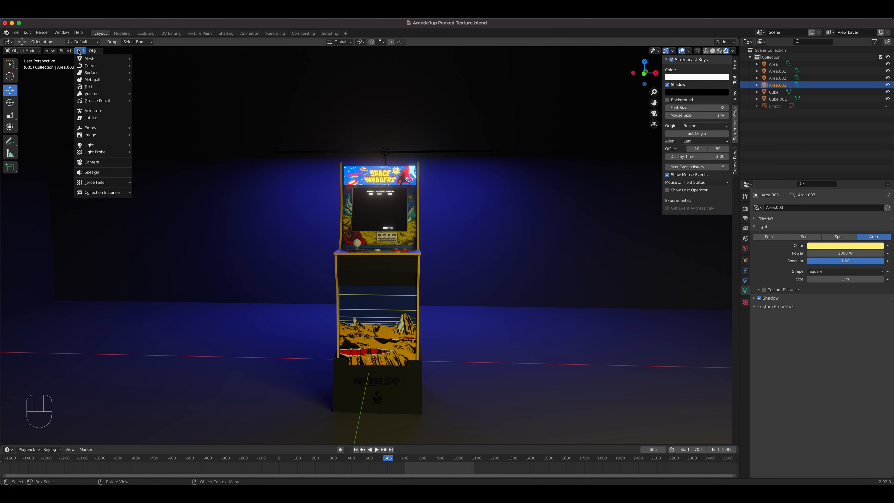
click(105, 163)
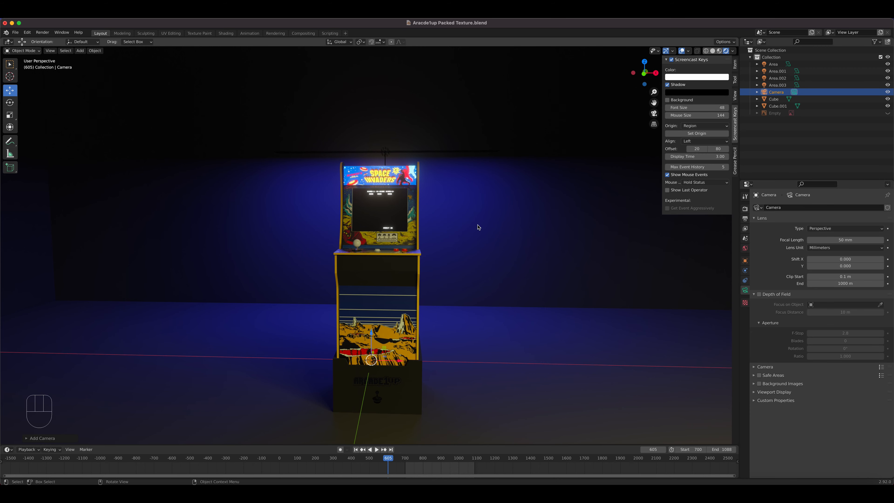
key(KP_0)
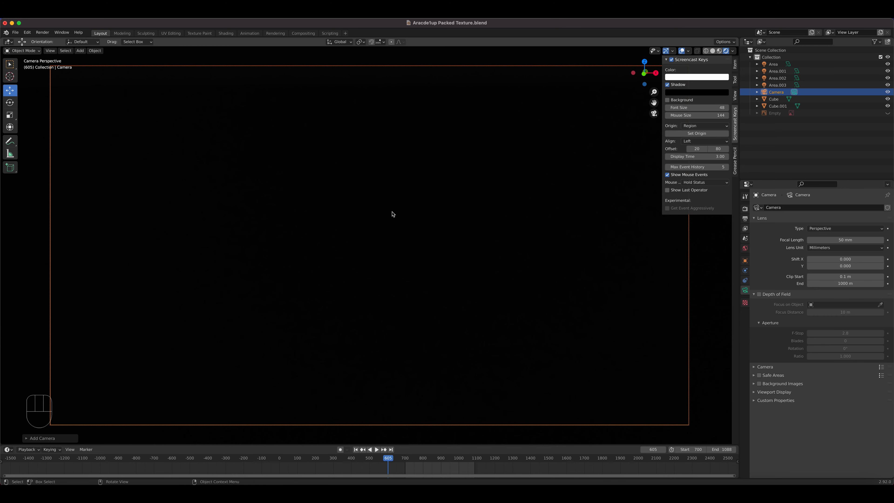
- Switch to the Animation workspace and show the small viewport through the camera in material preview shading
click(254, 36)
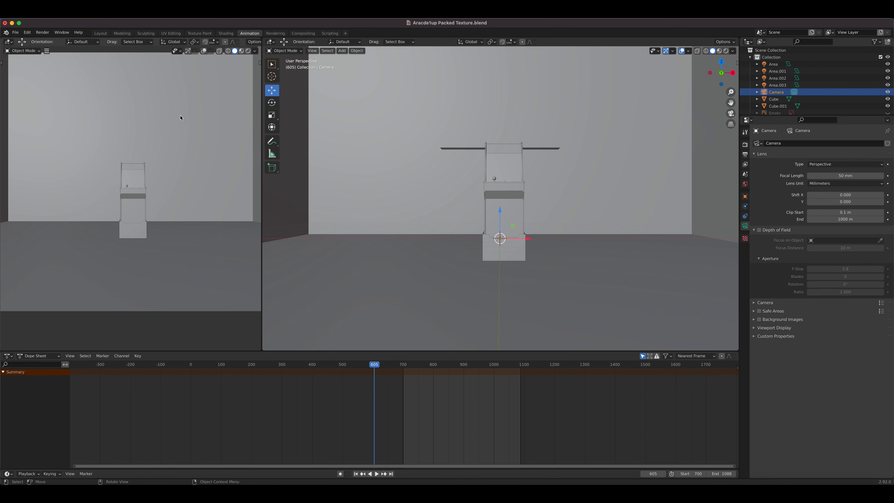
click(241, 50)
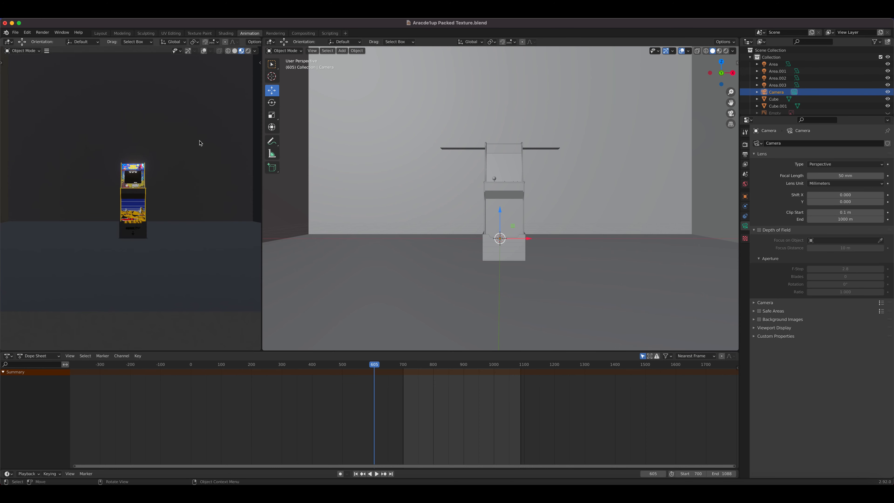
key(KP_0)
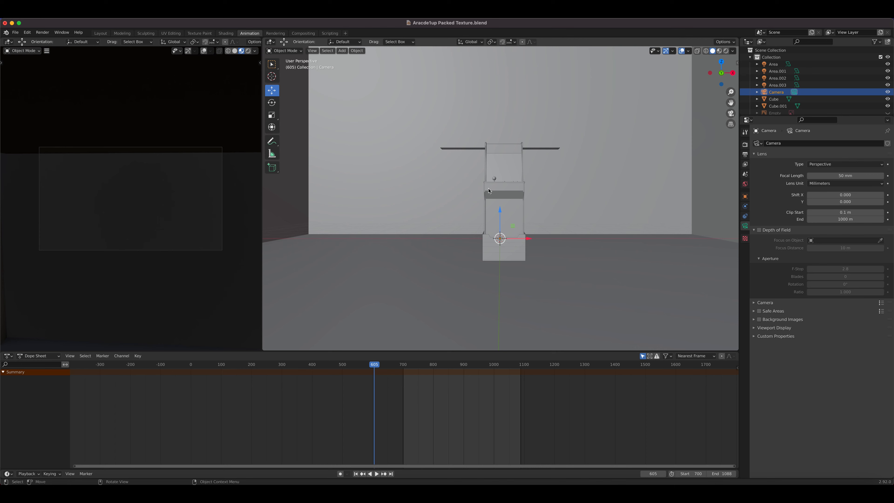
- Turn on the Screencast Keys display in the large viewport and hide the sidebar again
key(n)
click(735, 130)
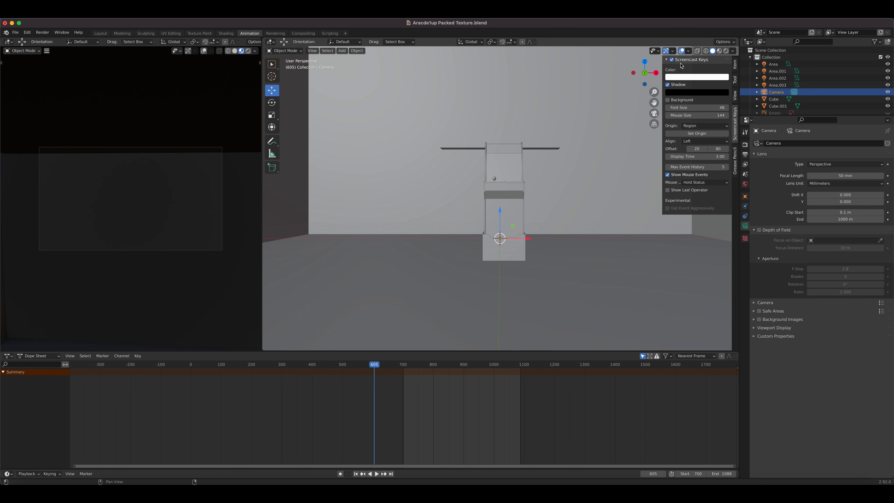
click(672, 59)
key(n)
- In top view, select the camera and move it along the Y axis to in front of the arcade cabinet
key(KP_7)
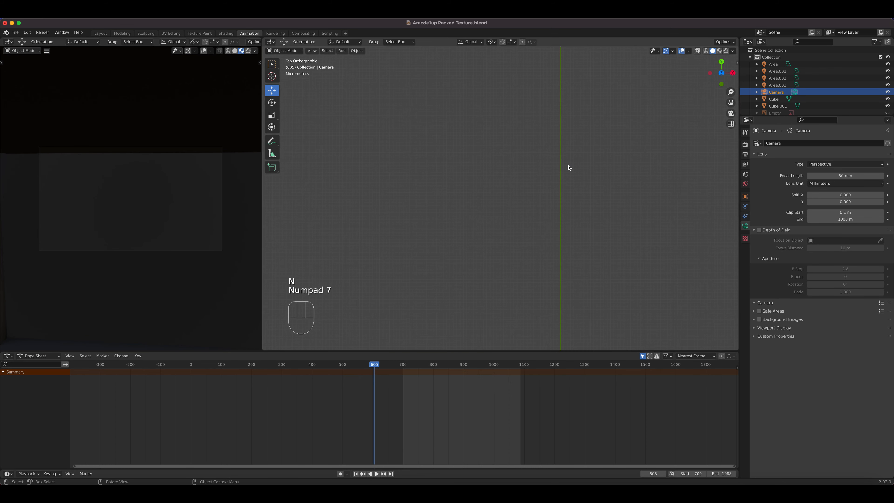
scroll(559, 182, down, 4)
scroll(560, 183, down, 2)
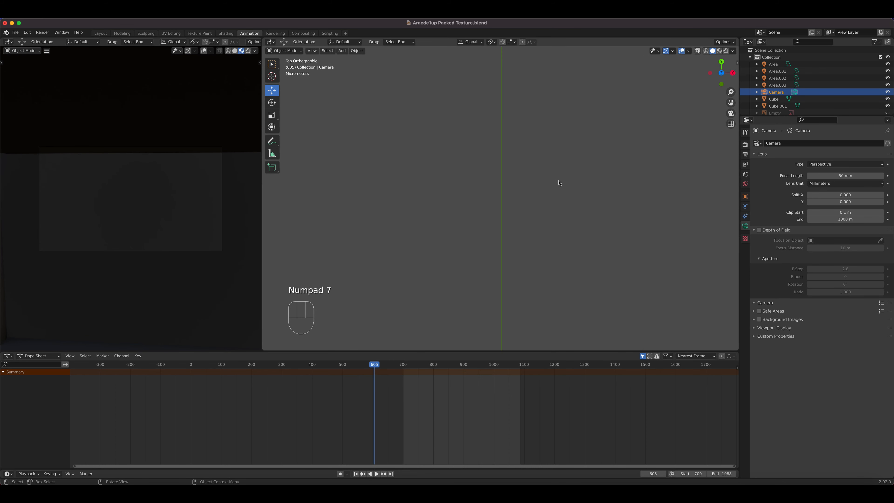
key(KP_Decimal)
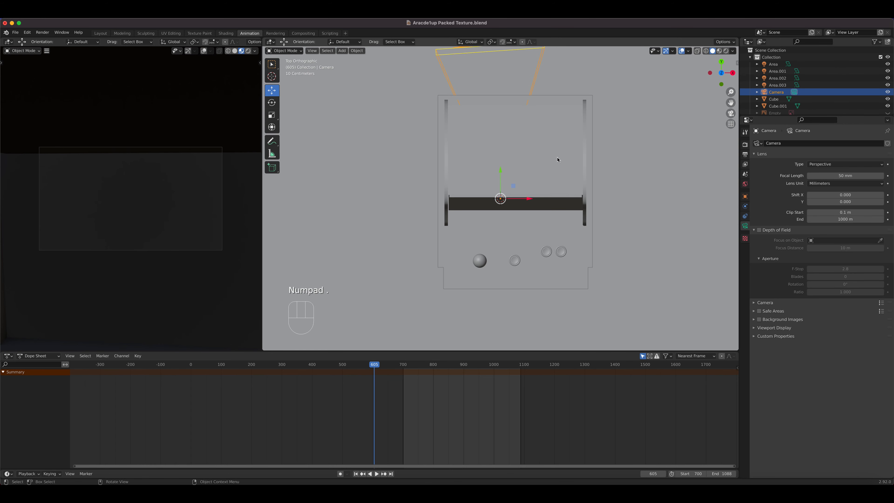
scroll(557, 160, down, 4)
click(520, 132)
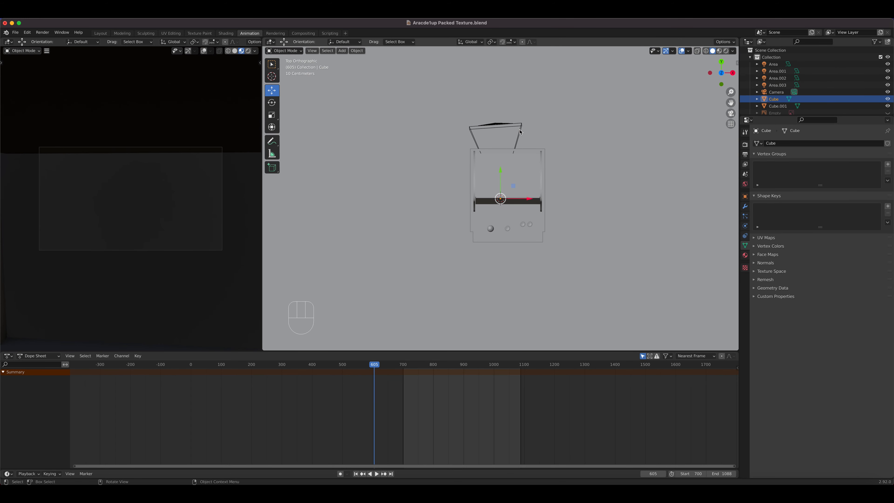
click(514, 162)
scroll(510, 185, down, 3)
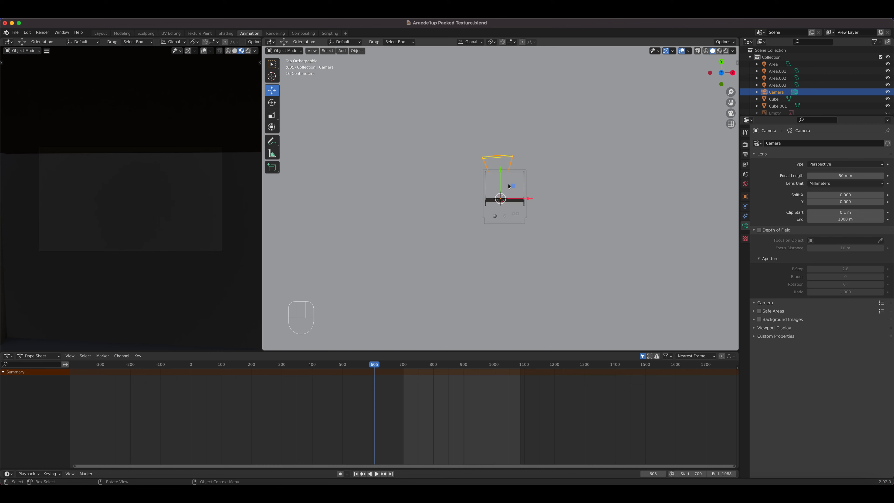
drag(502, 171, 500, 268)
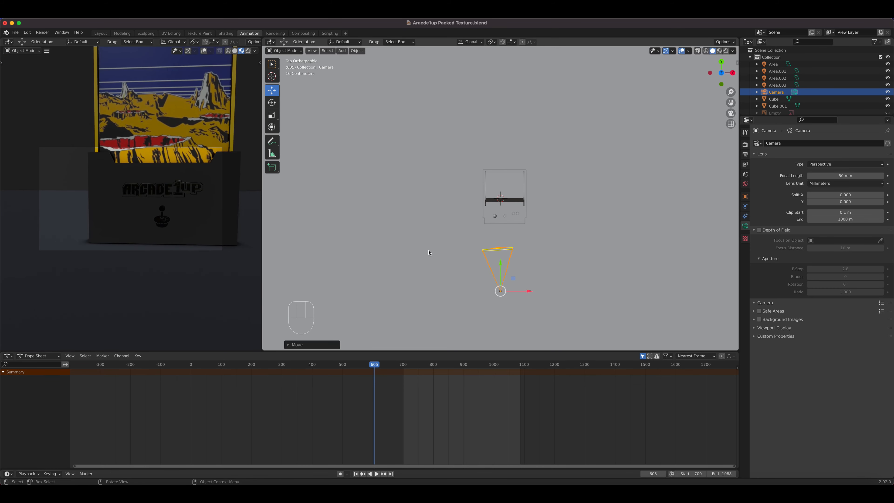
- Set the camera preview viewport to rendered shading and move the camera farther from the cabinet along the Y axis
scroll(129, 264, up, 2)
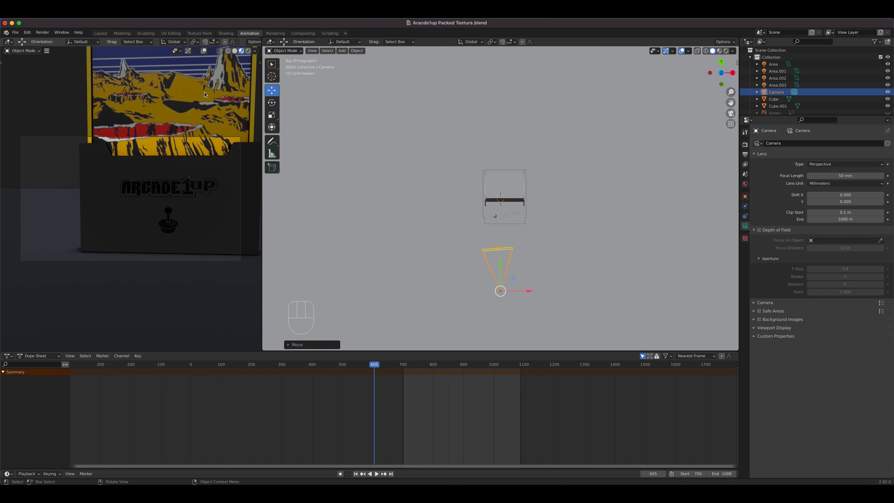
click(248, 50)
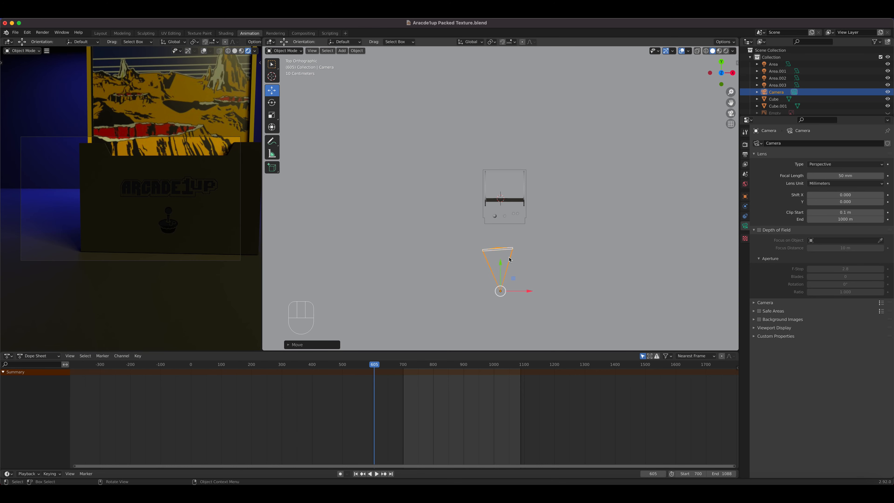
mouse_move(502, 265)
mouse_down()
mouse_move(499, 290)
mouse_move(497, 260)
mouse_up()
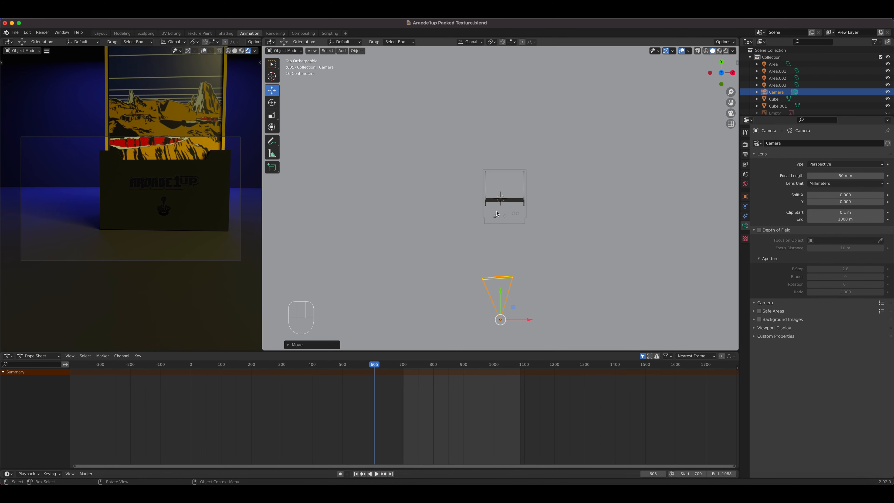
scroll(505, 203, down, 4)
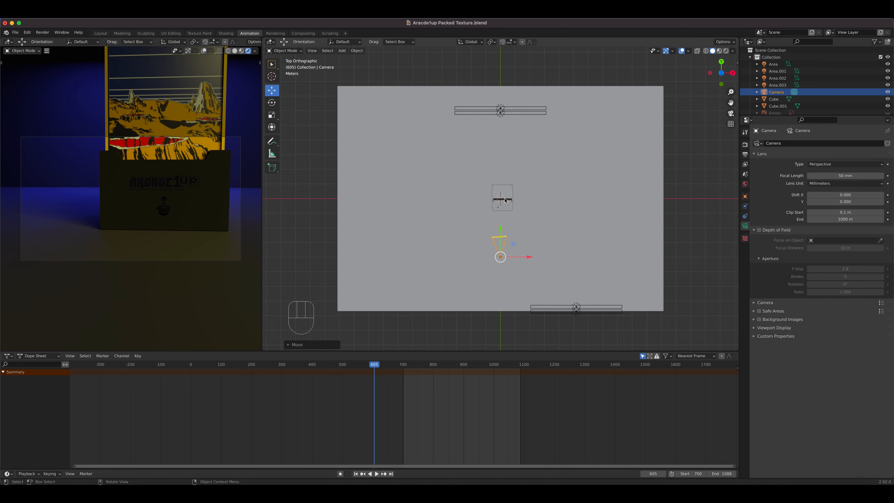
scroll(511, 181, up, 2)
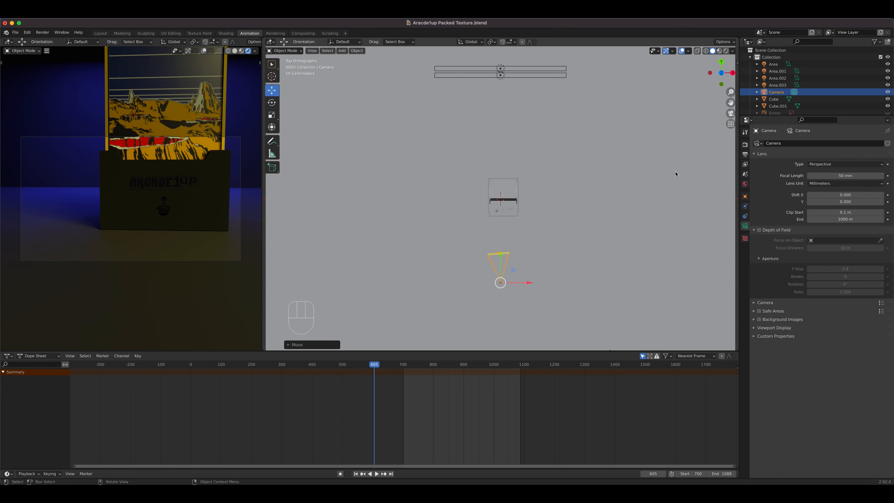
- Reset the camera's location to 0 m and its rotation to 0° on all three axes
key(n)
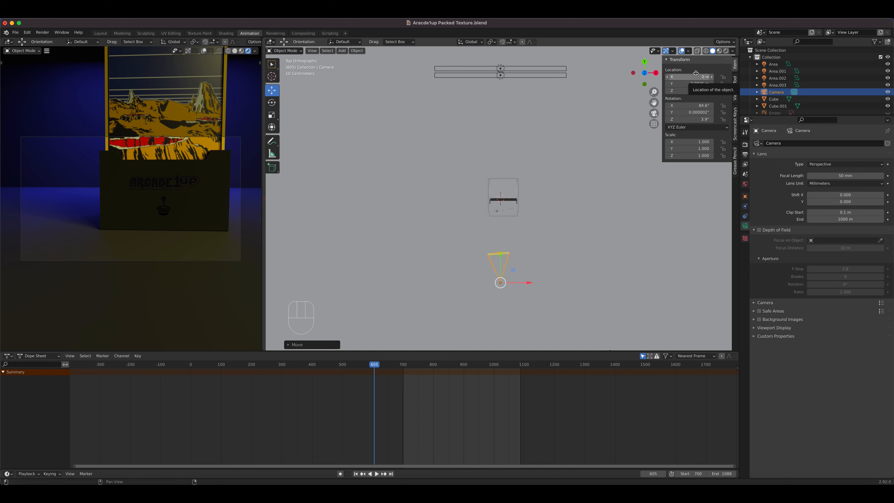
mouse_move(696, 73)
mouse_down()
mouse_move(696, 91)
mouse_move(694, 74)
mouse_up()
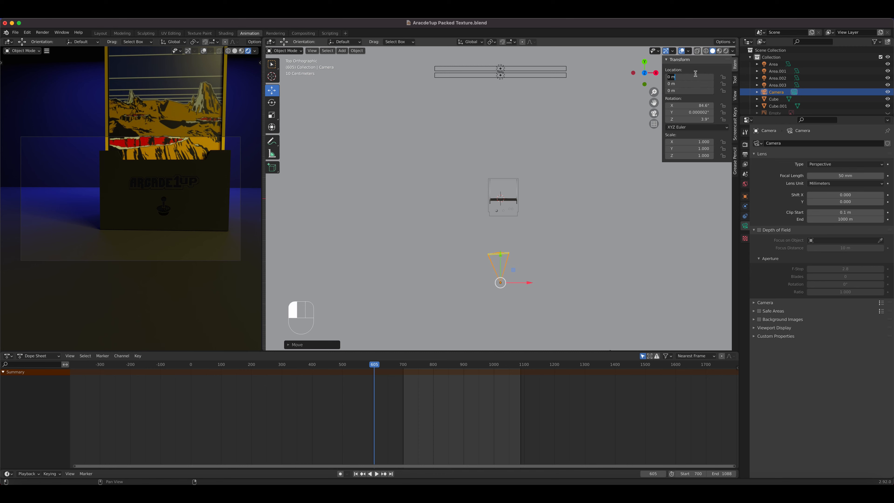
key(Return)
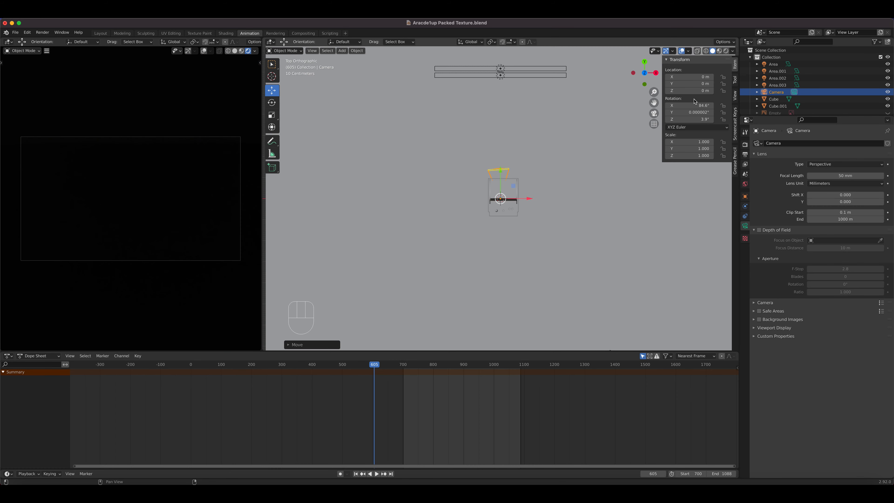
mouse_move(688, 105)
mouse_down()
mouse_move(689, 118)
mouse_move(690, 103)
mouse_up()
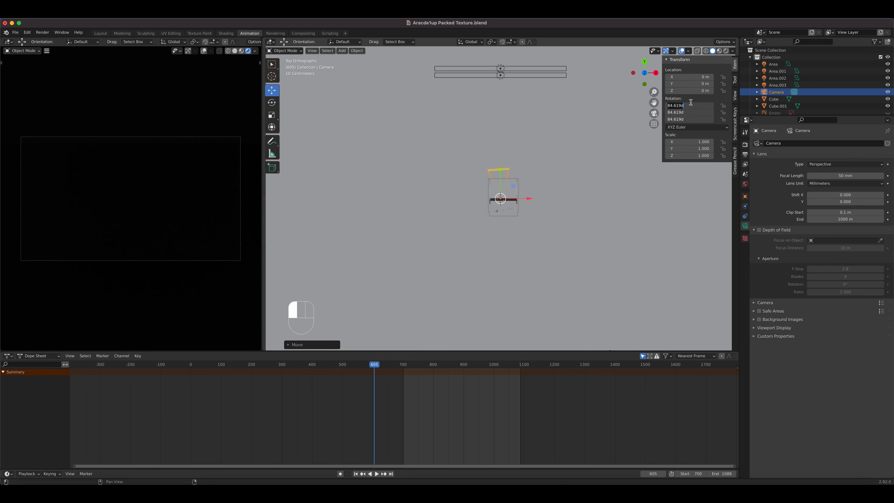
text(0)
key(Return)
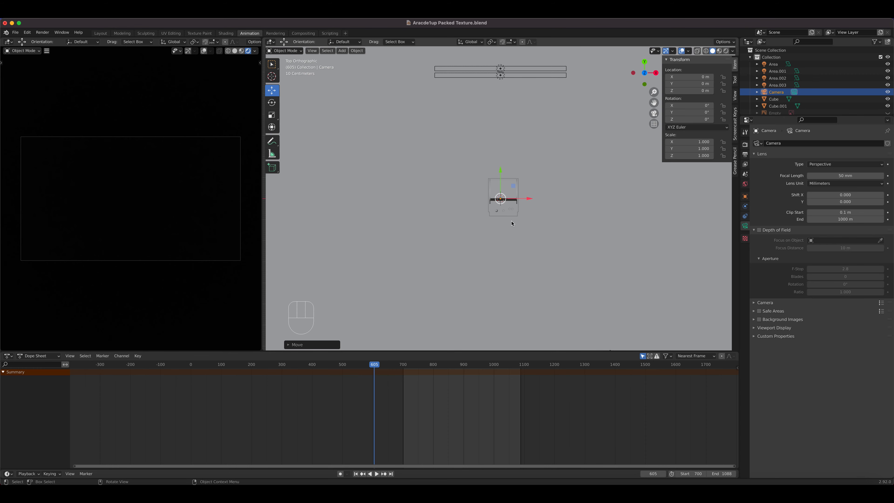
- Move the camera along Y to about -1.9 m, in front of the cabinet, and set its X rotation to 90°
middle_drag(533, 229, 523, 206)
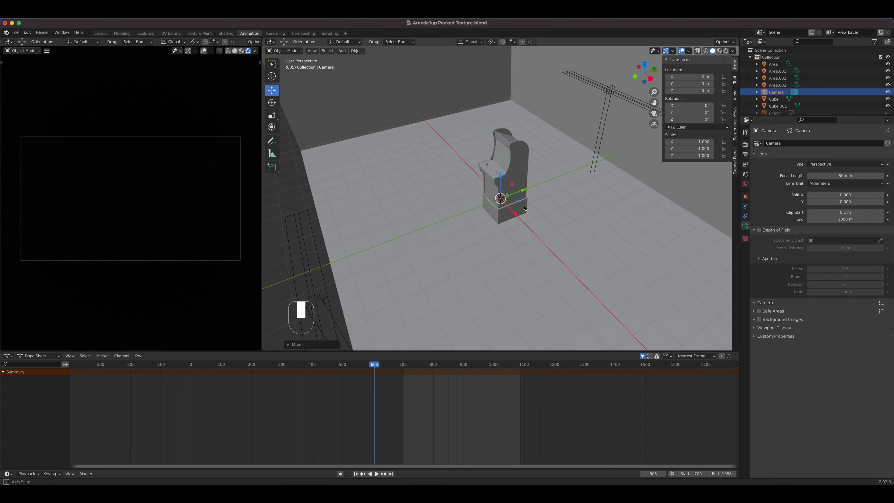
scroll(523, 206, up, 4)
drag(525, 192, 452, 204)
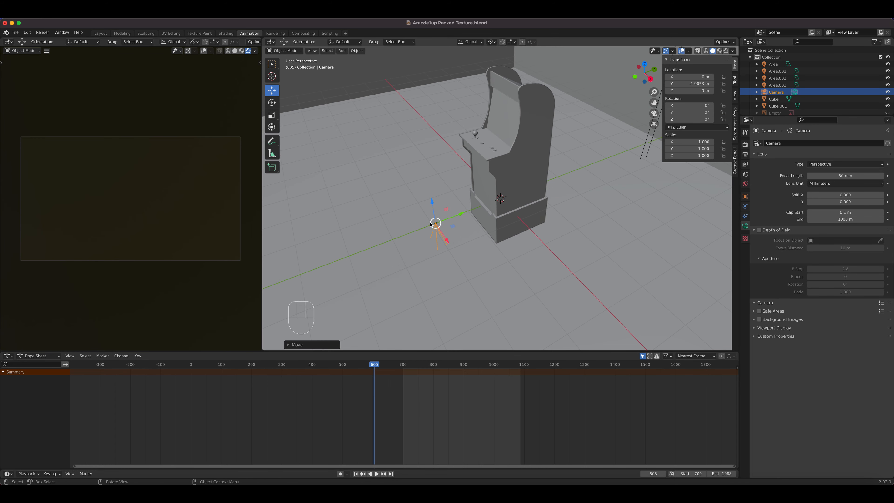
click(685, 106)
text(90)
key(Return)
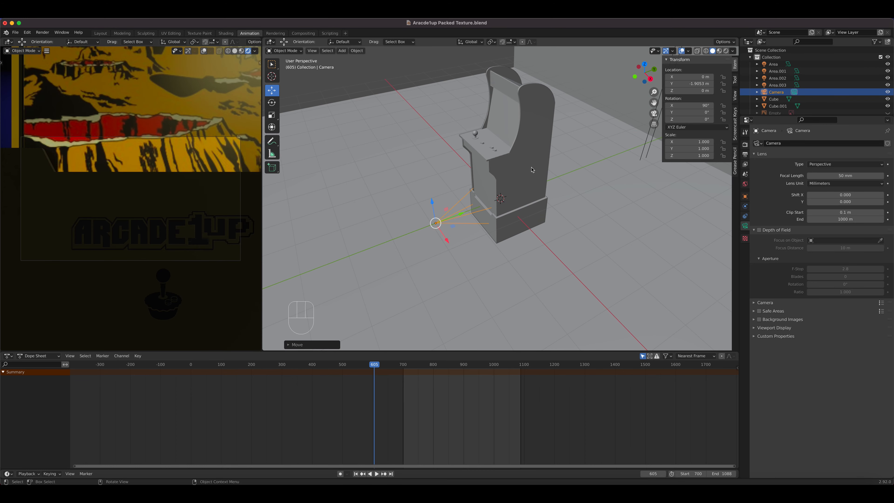
- In top view with wireframe shading, move the arcade cabinet along X to about 0 m, centering it on the camera
middle_drag(436, 261, 488, 275)
click(526, 228)
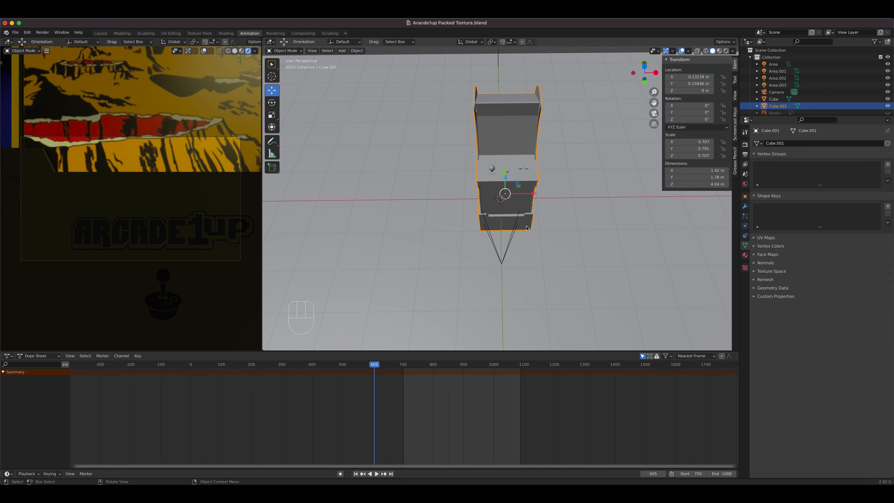
key(KP_7)
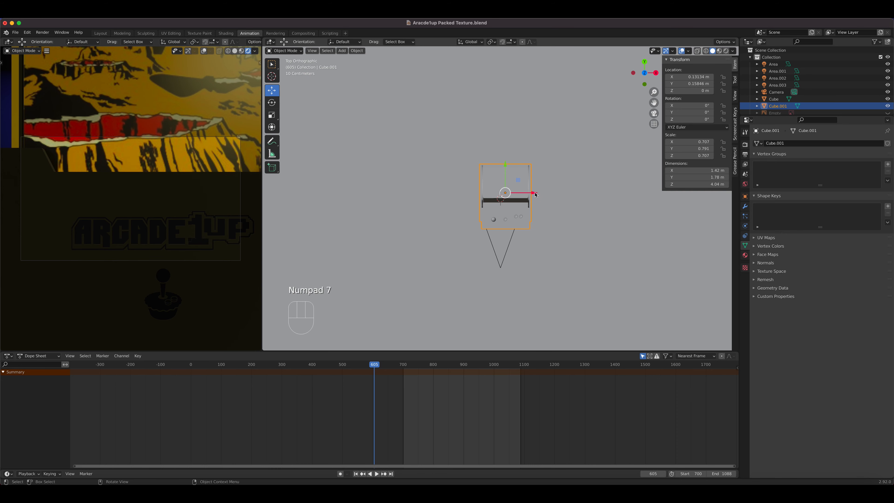
click(705, 52)
drag(534, 193, 527, 194)
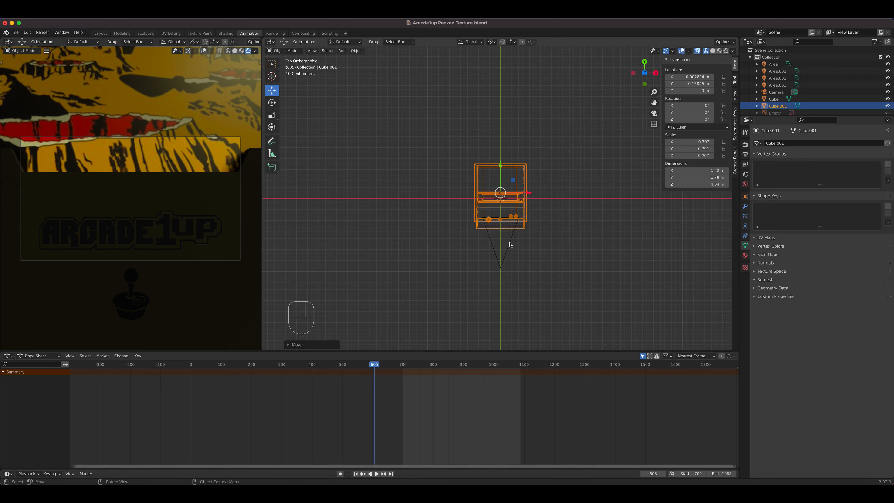
- Select the camera, return the viewport to solid shading, and move the camera back along Y to about -3.4 m
click(511, 244)
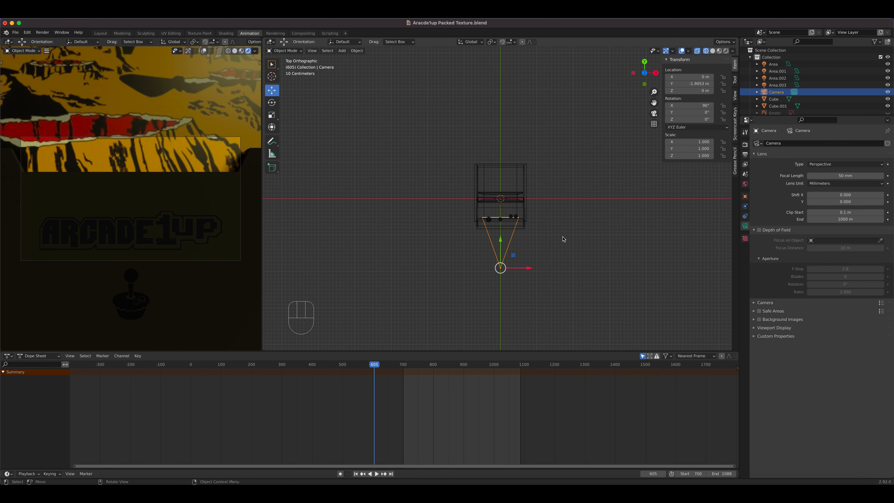
click(712, 52)
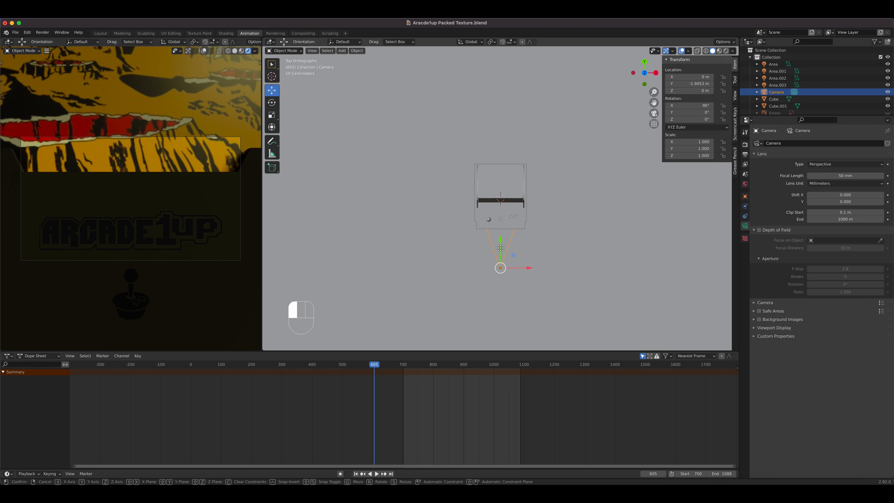
drag(503, 244, 492, 297)
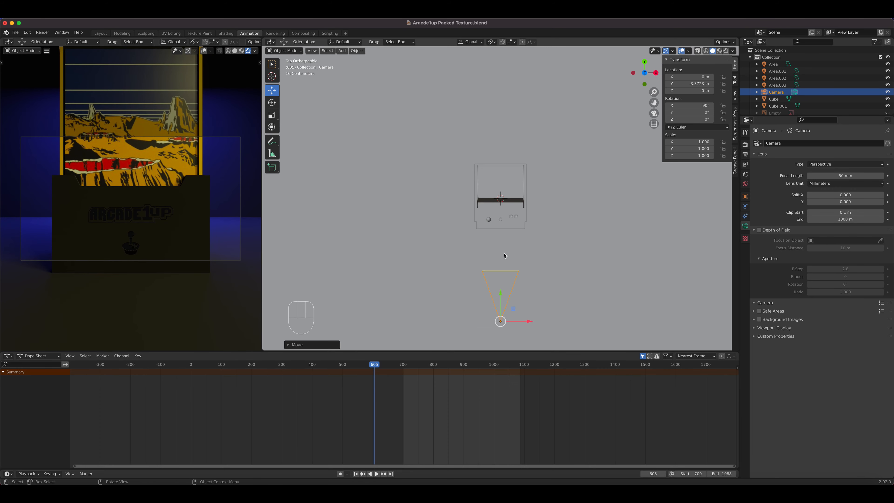
- Raise the camera to about 1.1 m on Z and pull it back along Y to about -11 m
scroll(504, 255, down, 2)
middle_drag(544, 277, 449, 182)
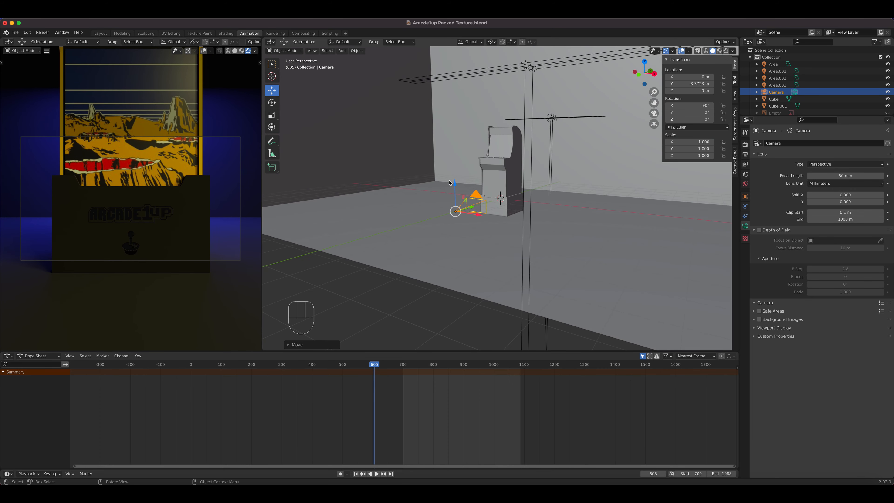
drag(454, 183, 456, 151)
drag(472, 182, 725, 254)
scroll(452, 218, down, 3)
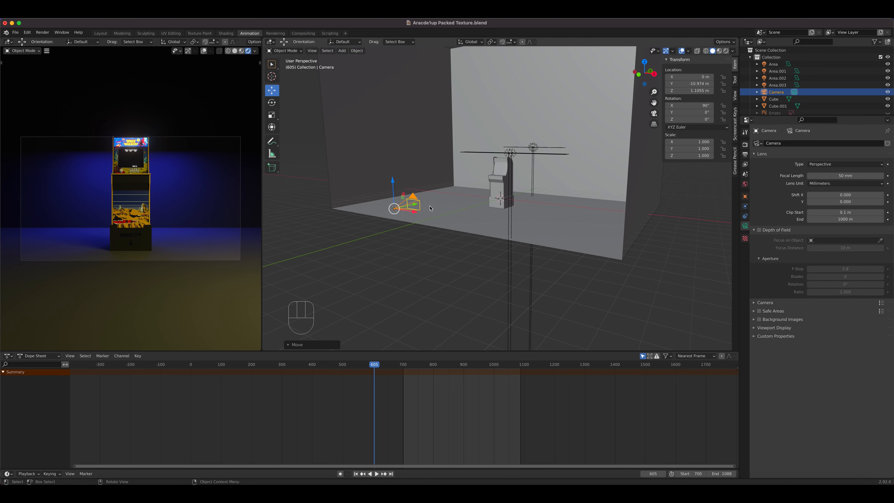
- Place the camera at about -11.5 m on Y and 1.49 m on Z, and try a move toward the cabinet
mouse_move(415, 205)
mouse_down()
mouse_move(384, 179)
mouse_move(407, 205)
mouse_move(430, 200)
mouse_up()
right_click(430, 201)
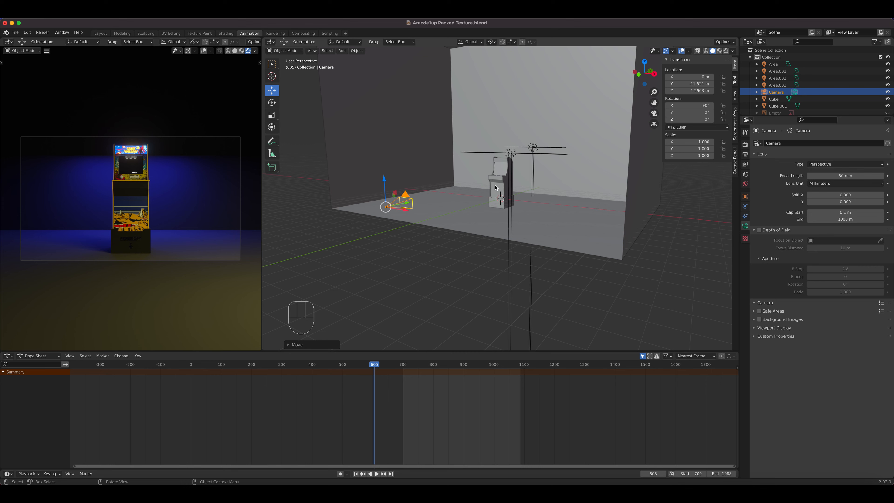
drag(385, 181, 384, 175)
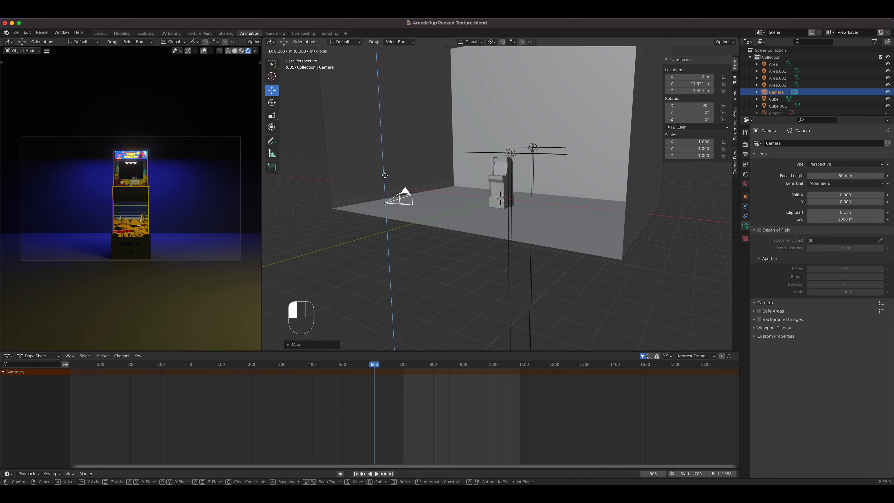
drag(384, 175, 468, 193)
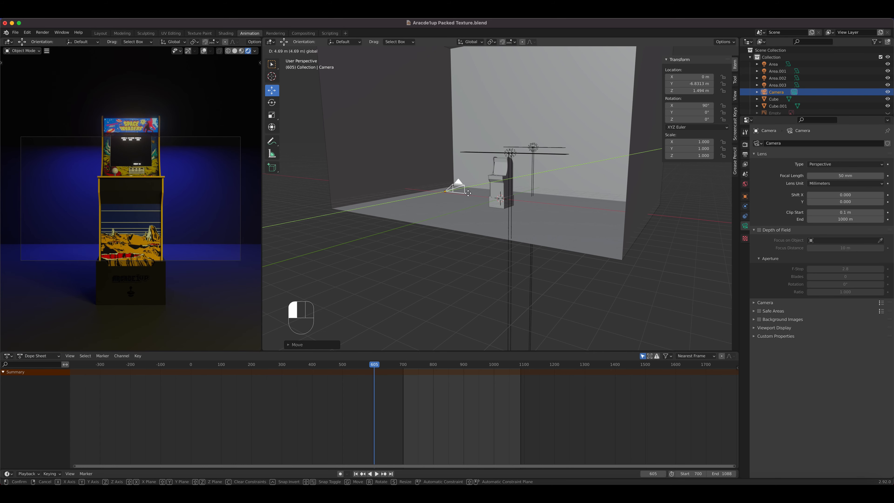
right_click(468, 193)
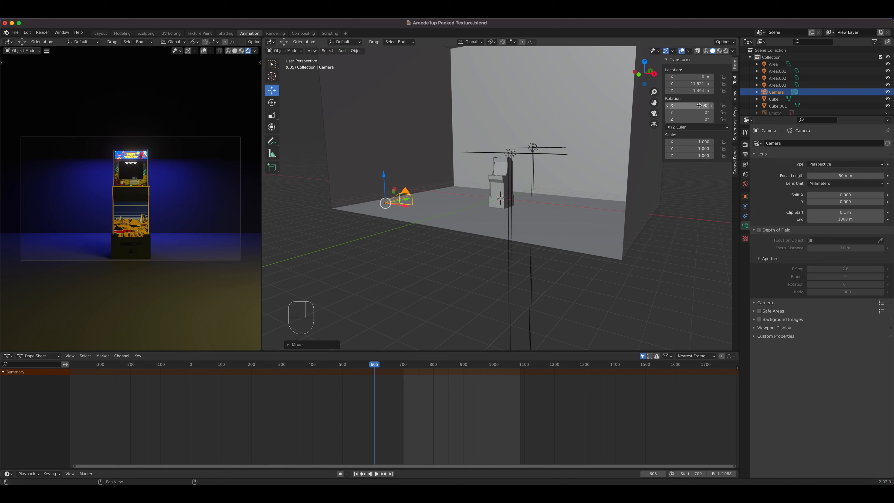
- Set the camera's X rotation to 85°
drag(699, 105, 683, 106)
click(698, 105)
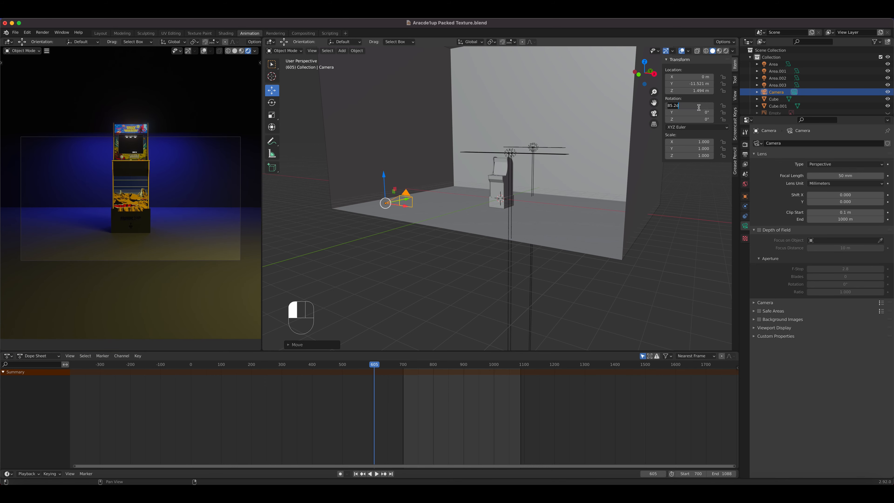
key(BackSpace)
key(BackSpace)
key(BackSpace)
key(Return)
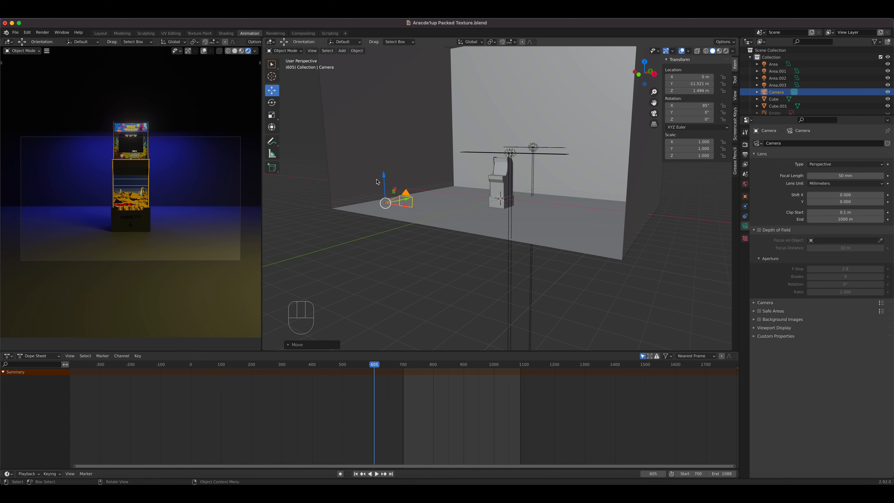
- Raise the camera to about 2.28 m, test its travel toward the cabinet, and place it at about -11.14 m on Y
drag(384, 177, 384, 168)
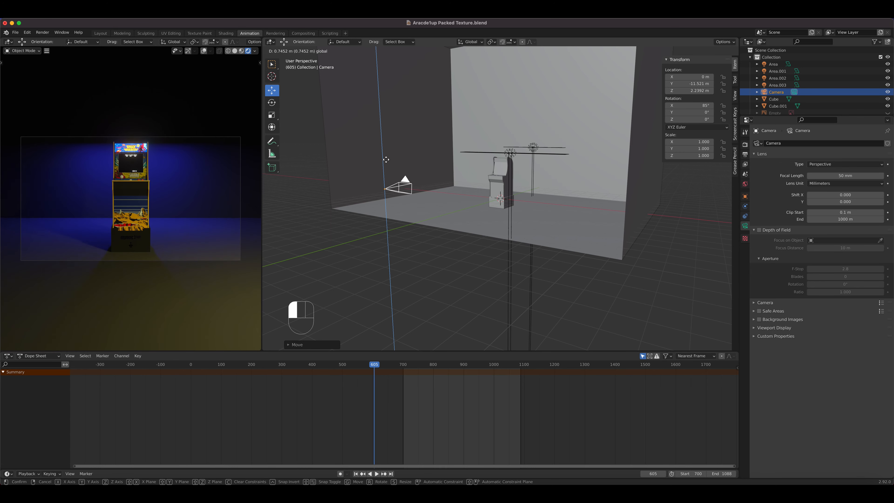
click(385, 162)
drag(407, 188, 472, 172)
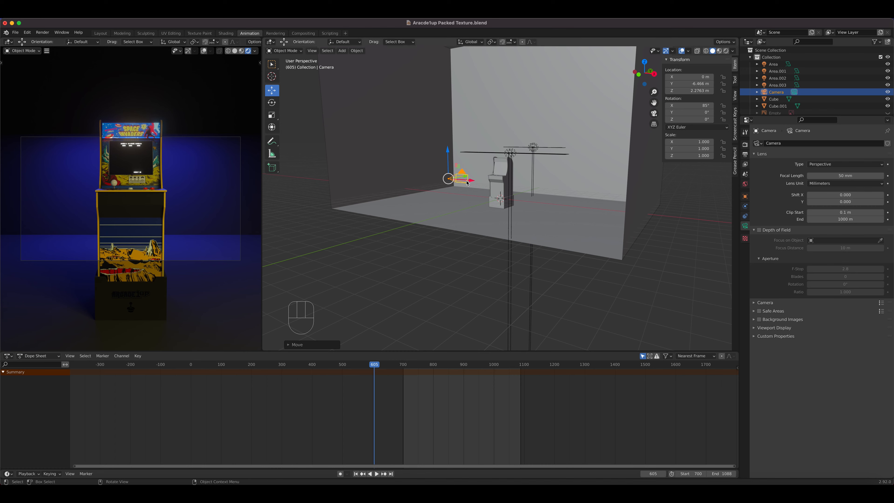
drag(467, 178, 437, 219)
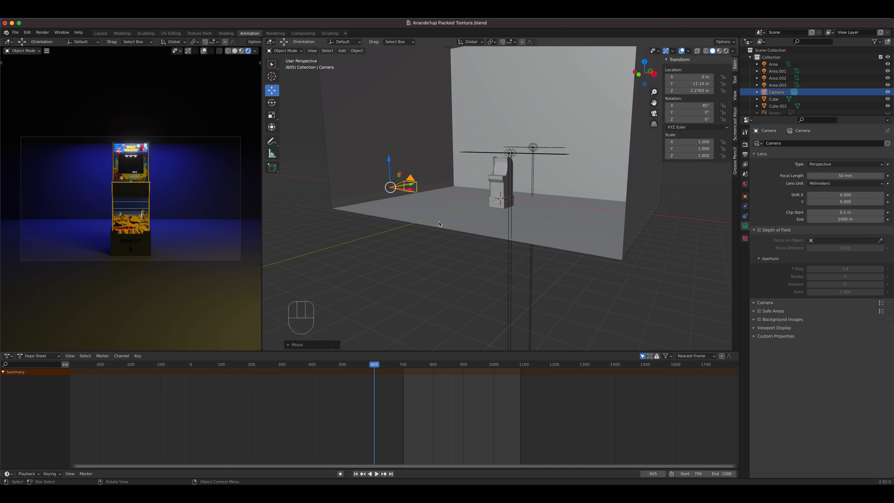
drag(389, 161, 388, 145)
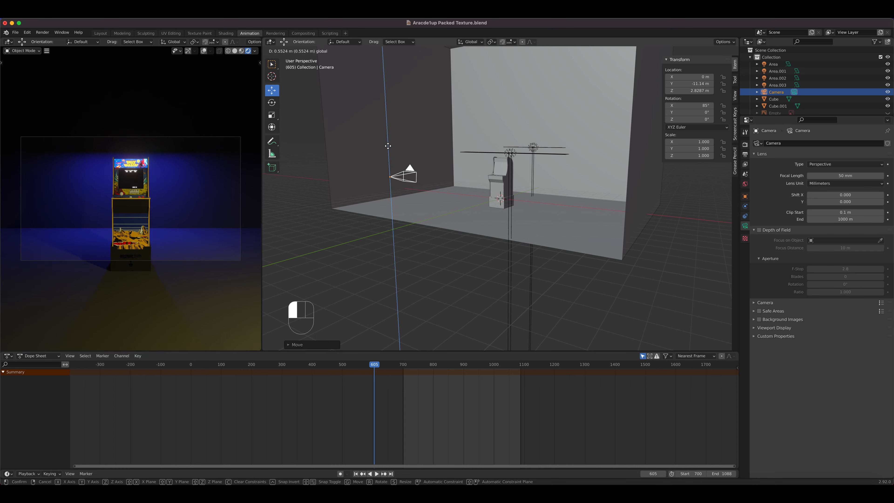
key(Escape)
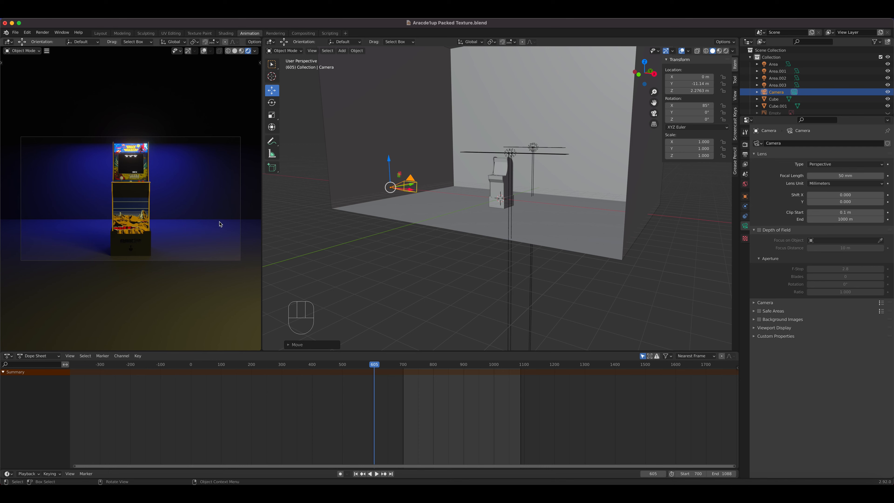
- Play the animation from about frame 700 to examine the cabinet screen's footage, and scrub back to frame 459
drag(379, 367, 404, 368)
key(space)
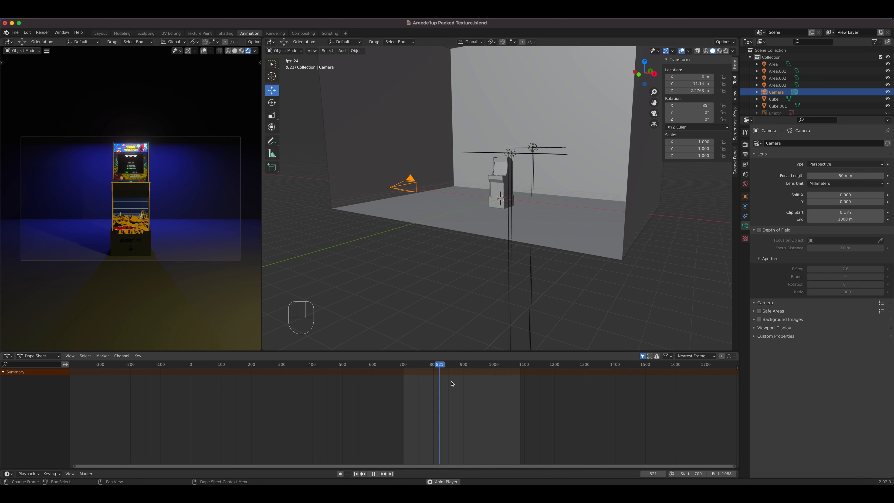
key(space)
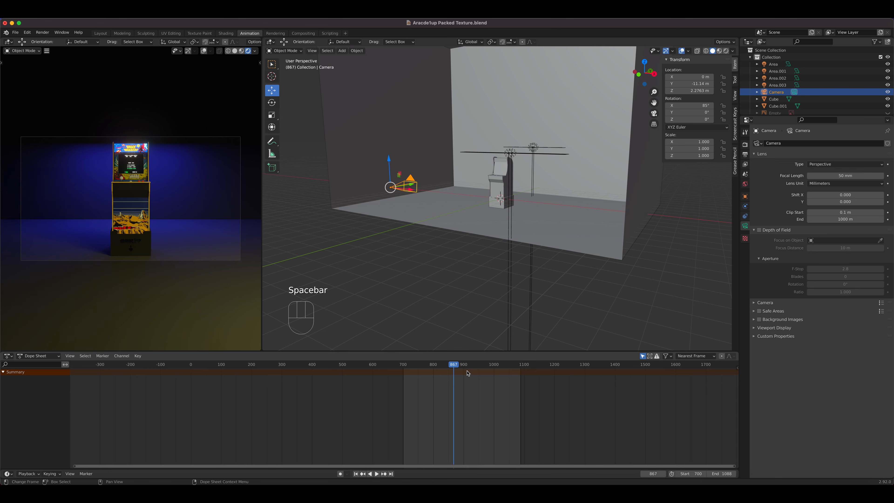
drag(459, 373, 330, 376)
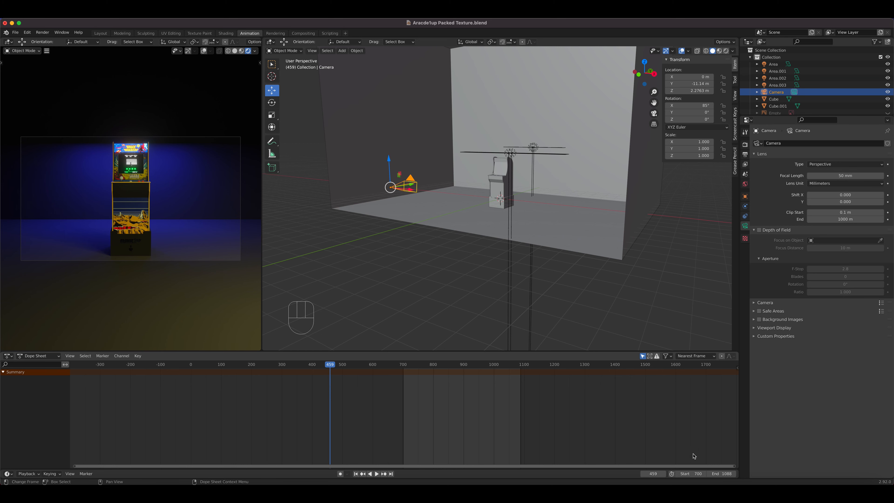
- Set the animation's frame range to start at 1 and end at 2000, and move the playhead to frame 0
click(690, 475)
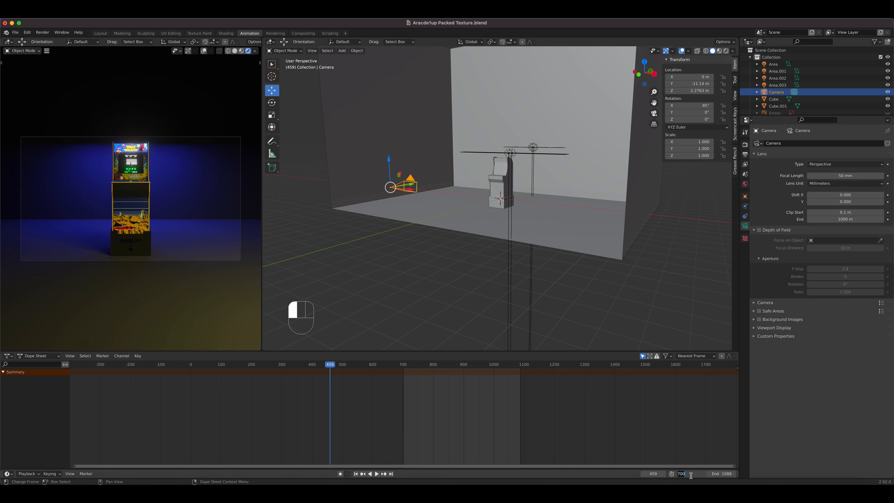
text(1)
key(Return)
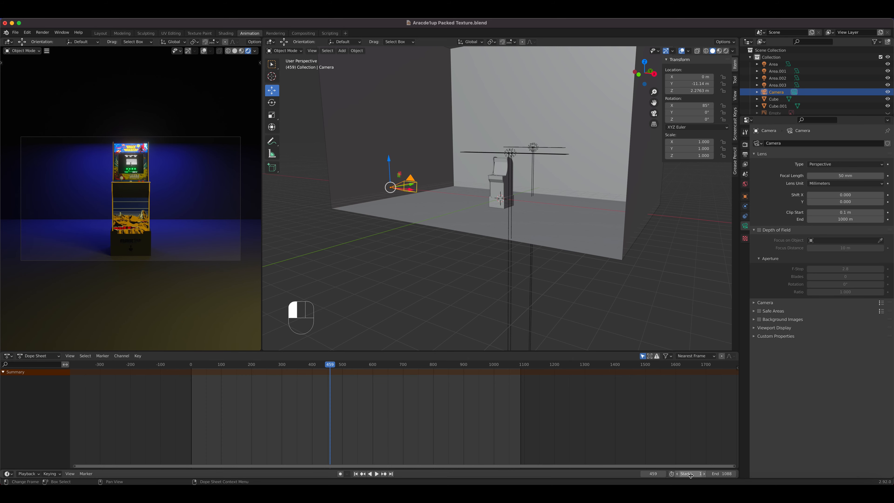
click(724, 475)
text(2)
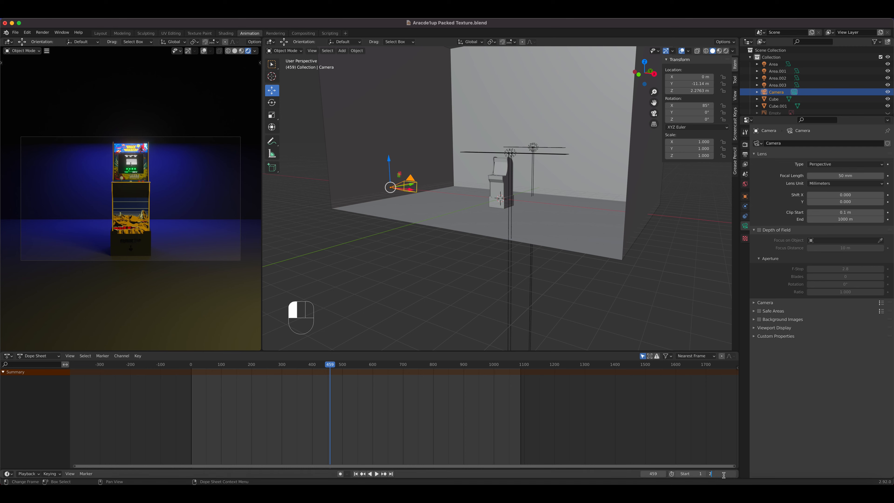
text(000)
key(Return)
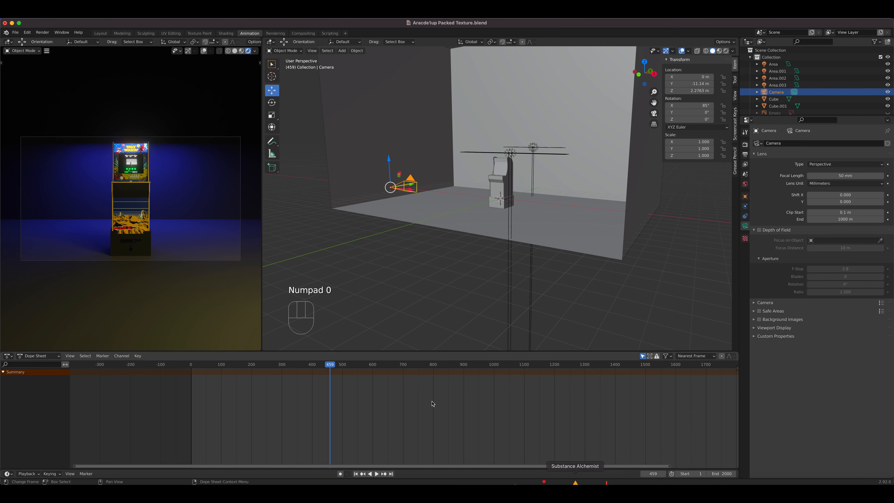
drag(340, 364, 192, 374)
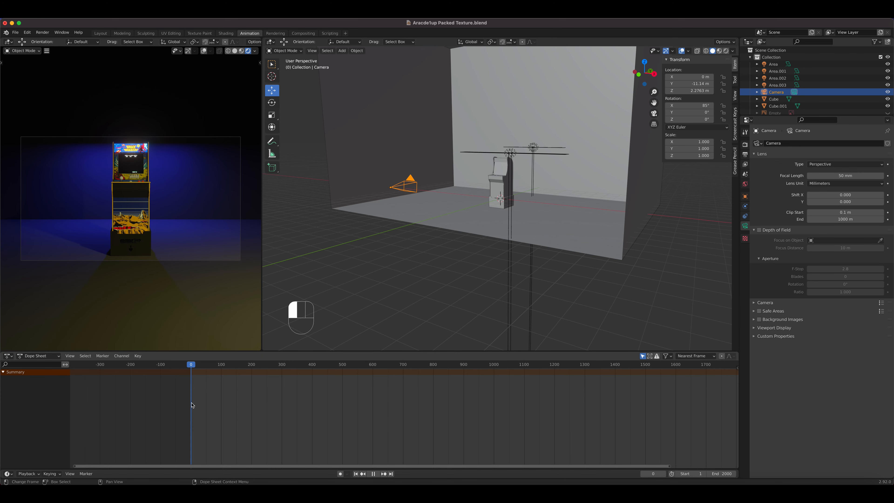
drag(192, 405, 192, 405)
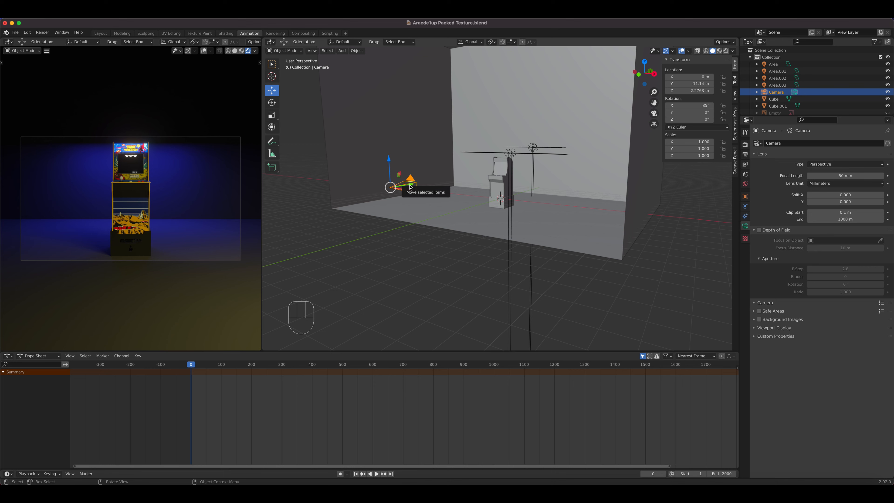
- Try moving the camera along Y to about -4.7 m, close to the cabinet, and undo the move
drag(410, 187, 487, 179)
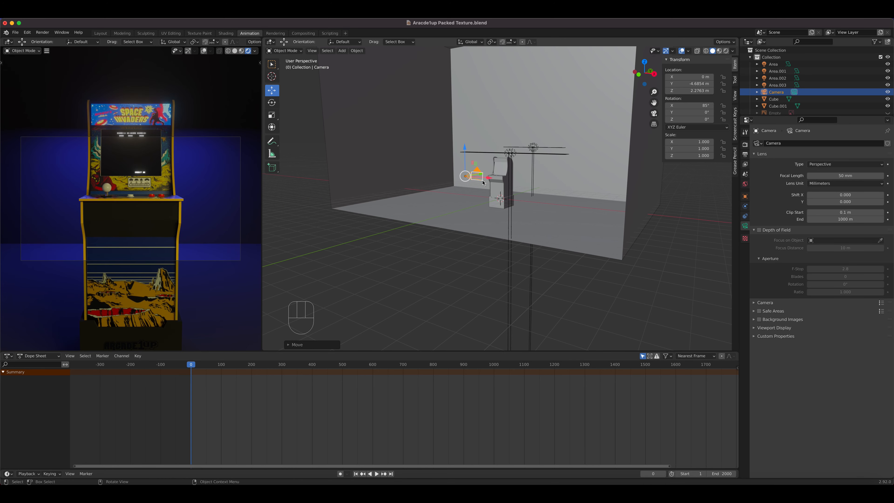
drag(465, 150, 465, 137)
right_click(465, 137)
key(super+z)
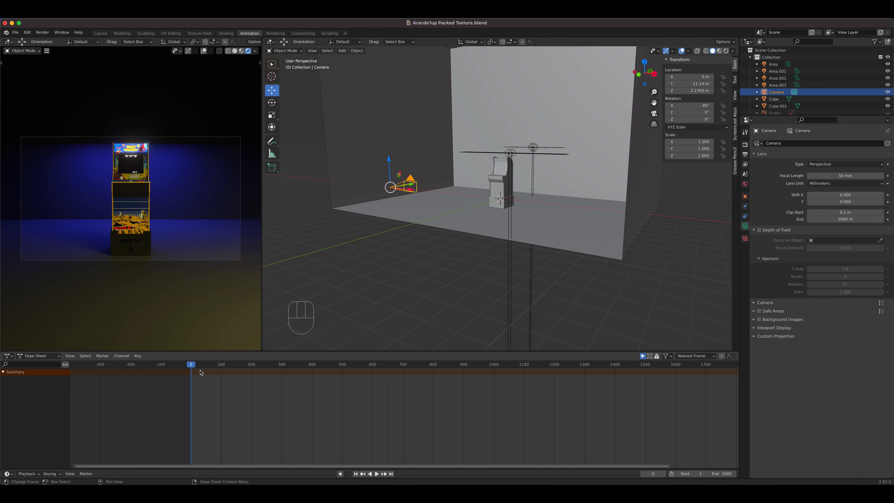
- At frame 1, insert a single keyframe on the camera's Y location
key(Right)
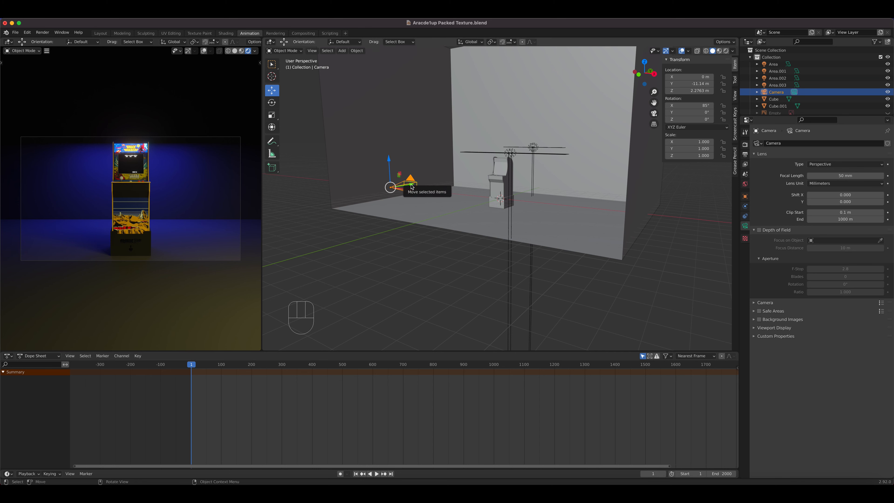
right_click(684, 83)
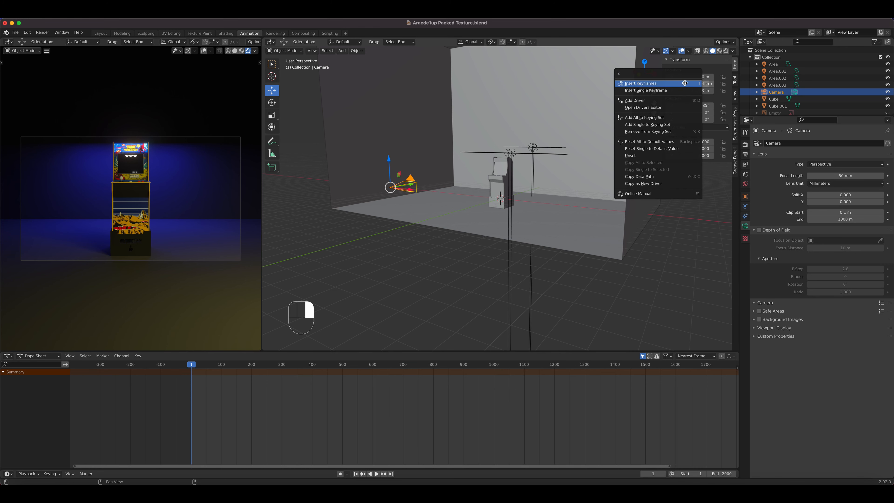
click(672, 90)
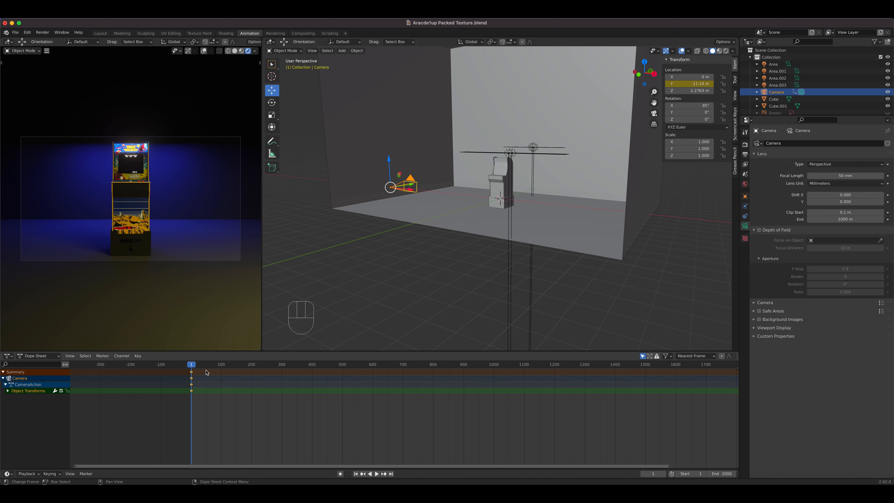
- At frame 200, move the camera along Y to about -3.19 m, close in front of the arcade cabinet
click(193, 367)
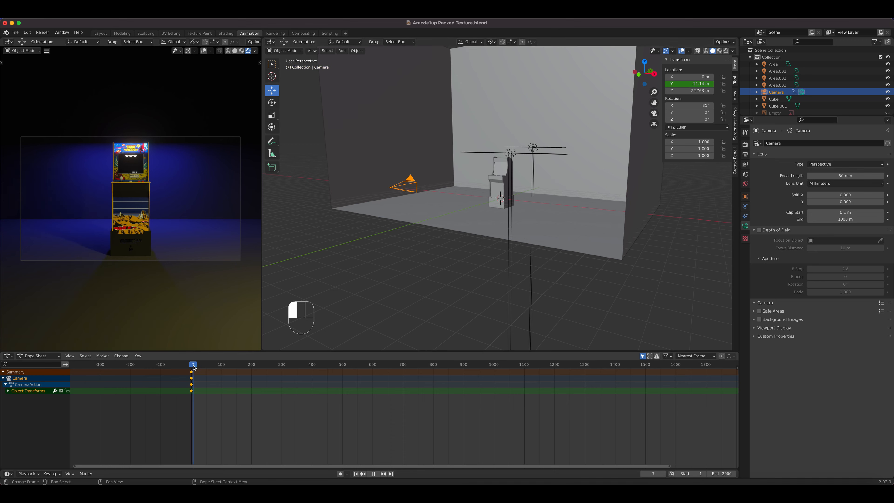
drag(193, 368, 253, 375)
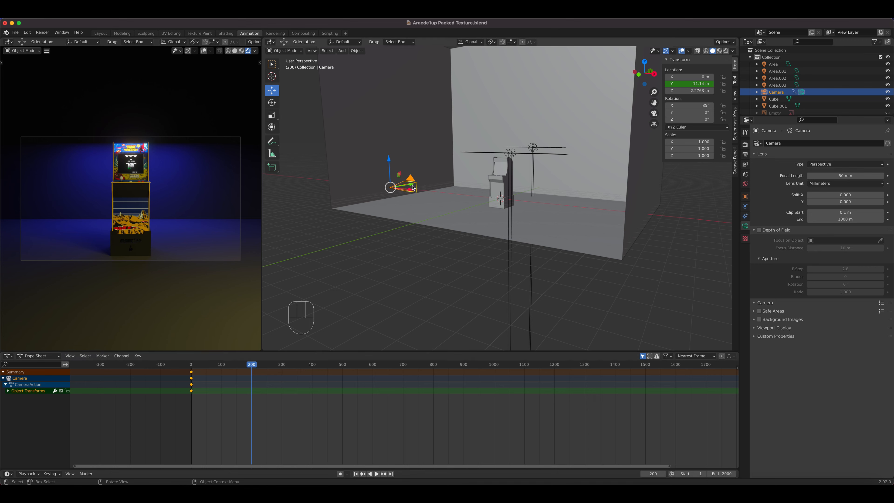
drag(413, 188, 501, 175)
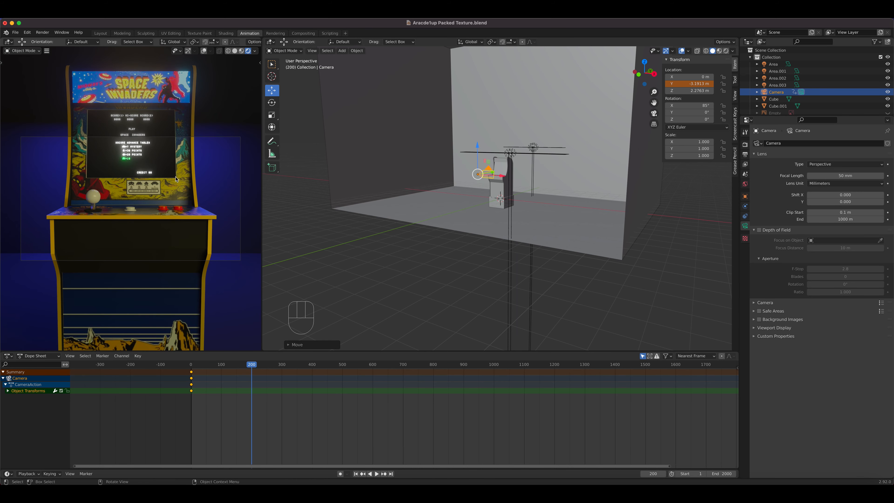
- Reduce the camera's focal length to about 30.42 mm and insert a single keyframe on its Y location at frame 200
drag(493, 174, 490, 175)
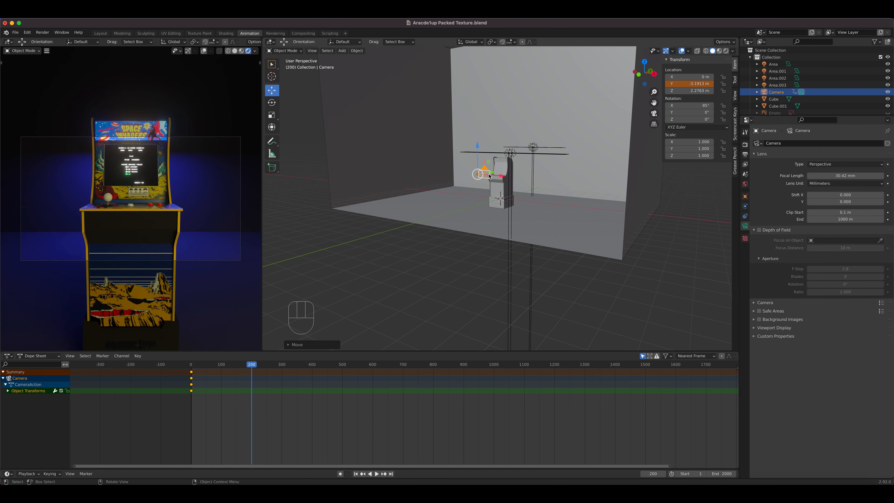
right_click(692, 84)
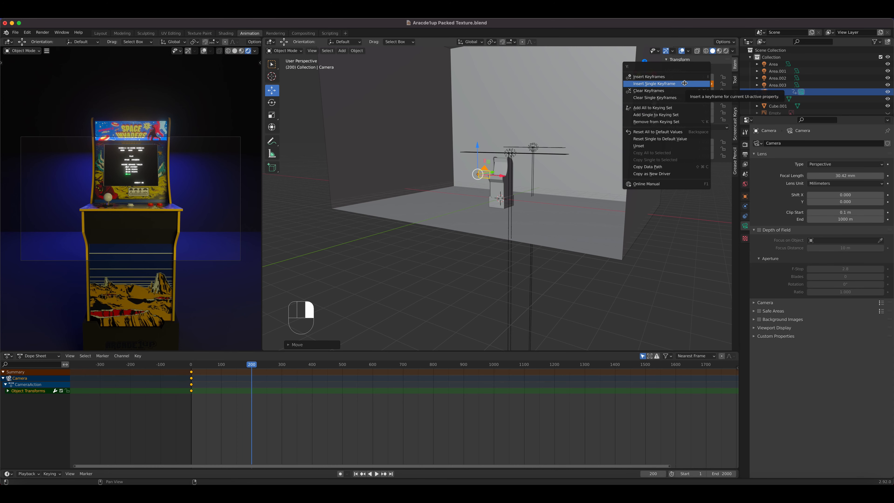
click(666, 85)
- Play the animation from frame 0 past frame 200 to examine the camera's approach, and scrub back to frame 84
key(Down)
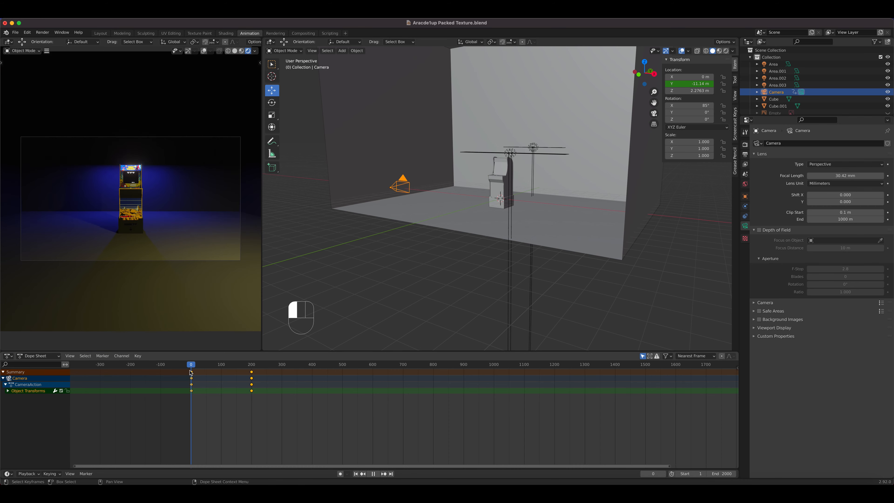
key(space)
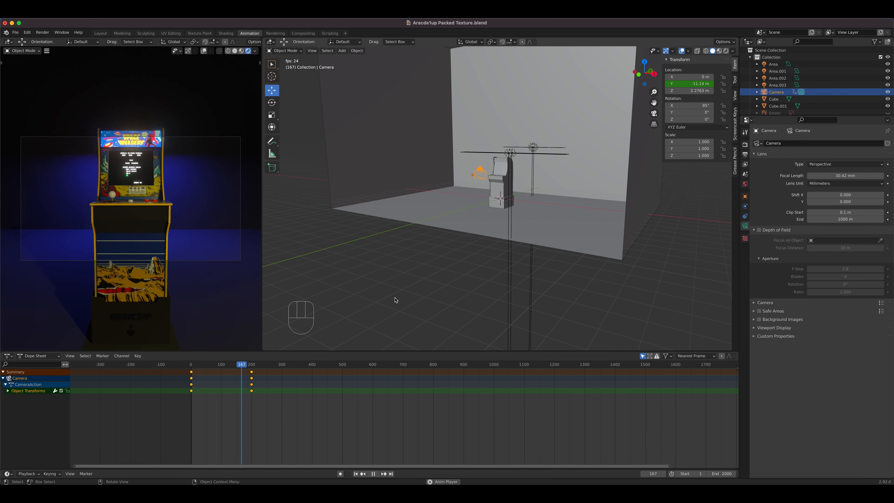
key(space)
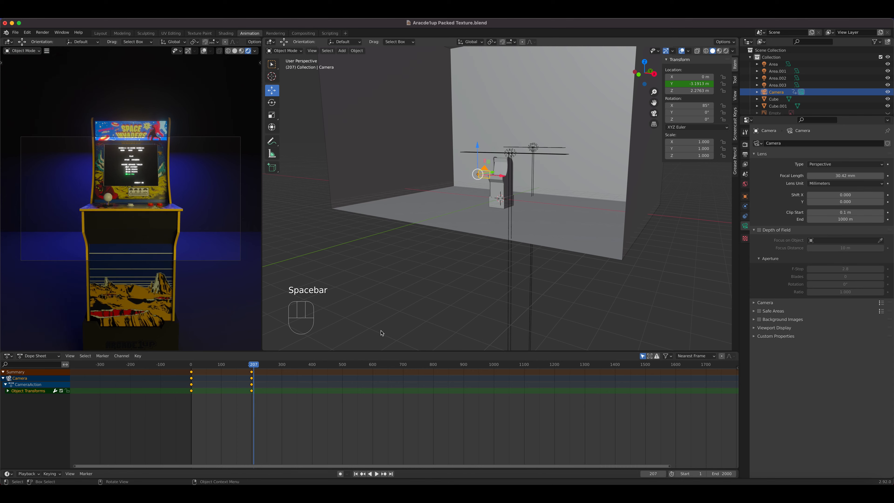
drag(254, 368, 216, 374)
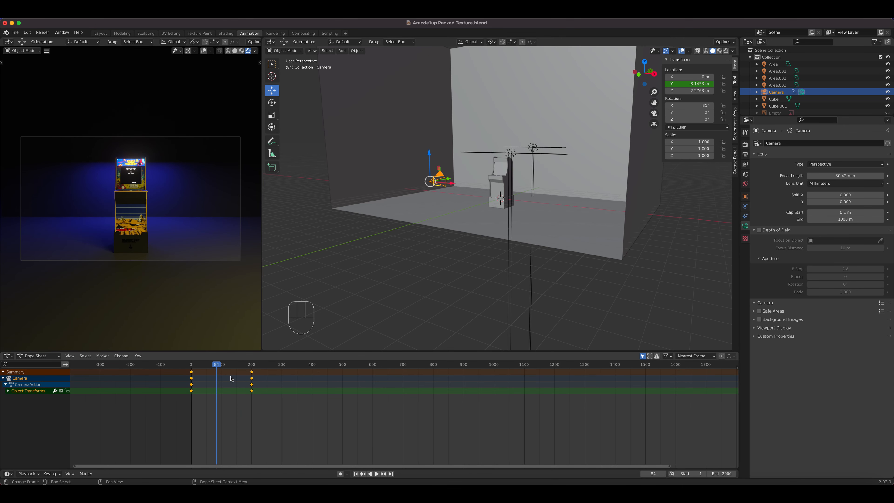
- Jump between the camera's keyframes to frame 1 and insert a single keyframe on the camera's Z location there
key(Up)
key(Down)
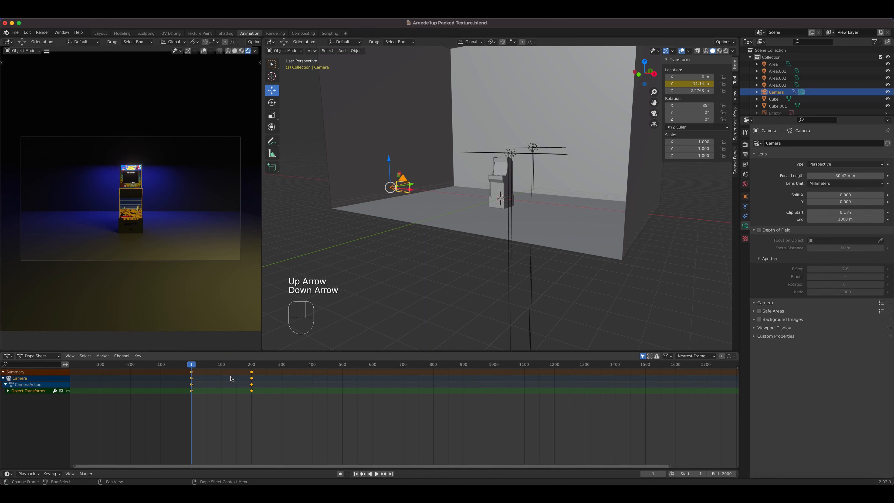
key(Up)
key(Down)
key(Up)
key(Down)
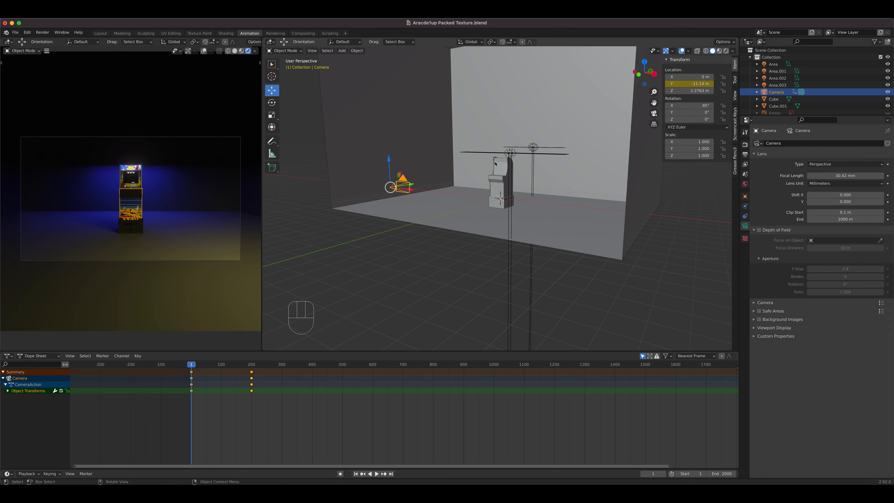
right_click(689, 91)
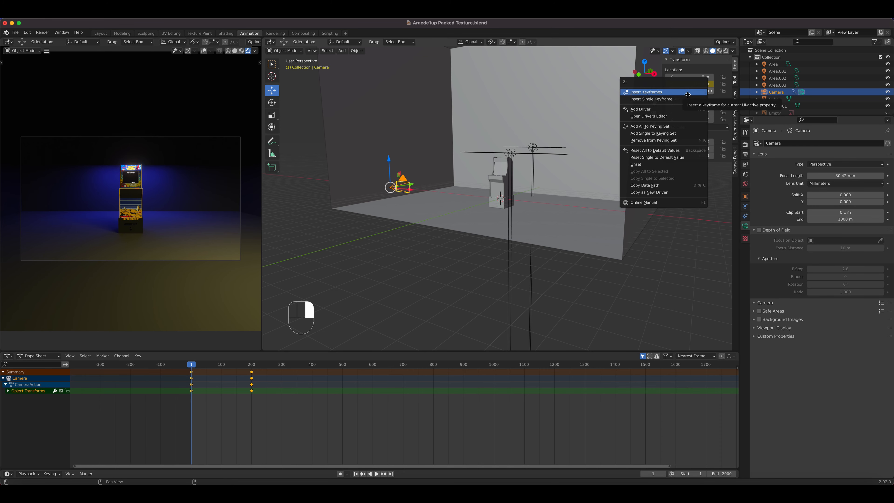
click(686, 100)
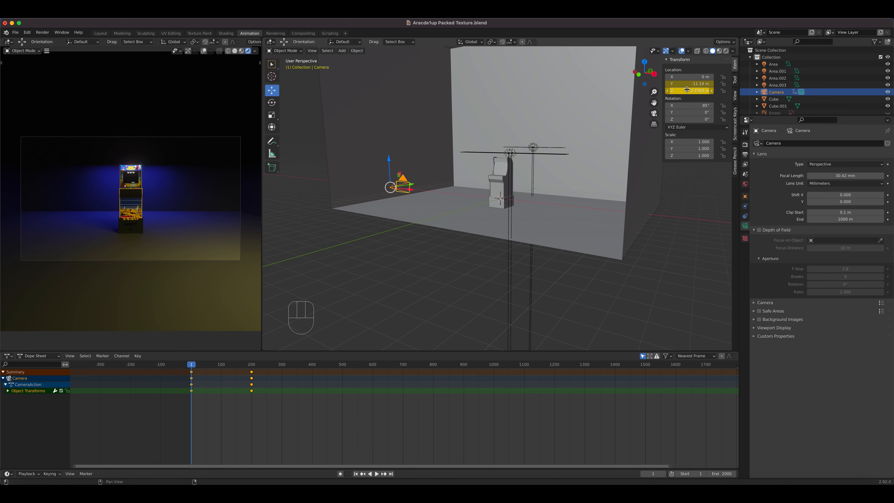
- At frame 200, raise the camera to about 2.76 m along Z and insert a single keyframe on its Z location
drag(191, 365, 252, 366)
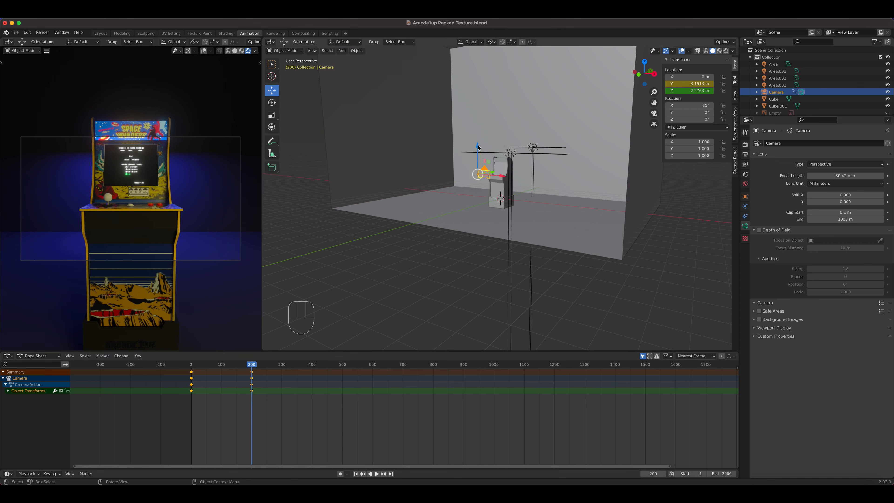
drag(478, 147, 477, 140)
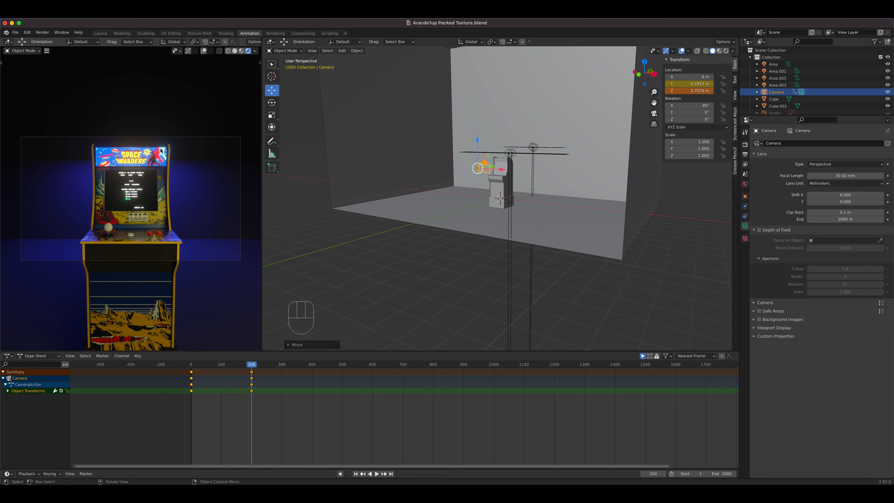
drag(477, 140, 477, 138)
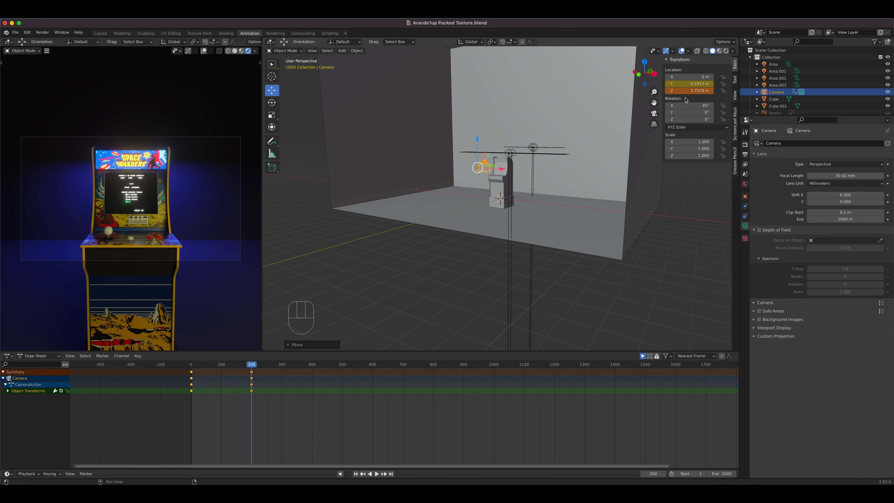
right_click(689, 90)
click(689, 91)
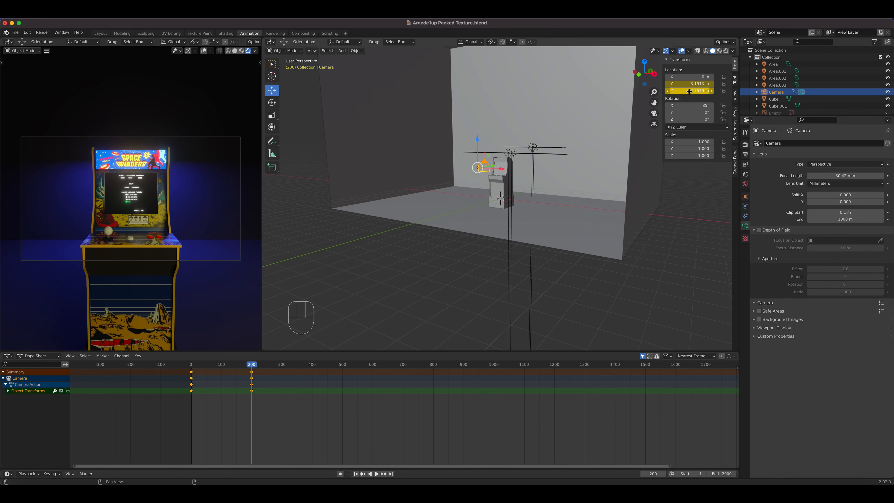
- Play the camera move in rendered and in solid shading to examine its motion, and return the playhead to frame 0
click(191, 369)
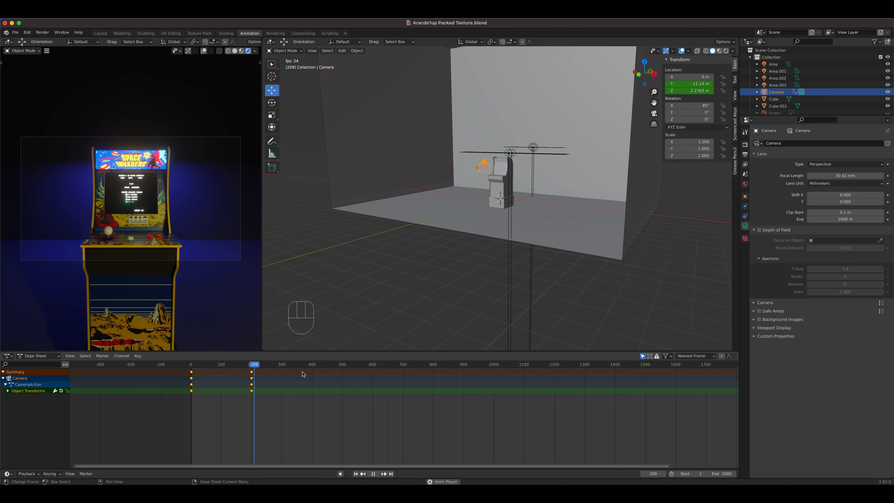
key(space)
click(235, 50)
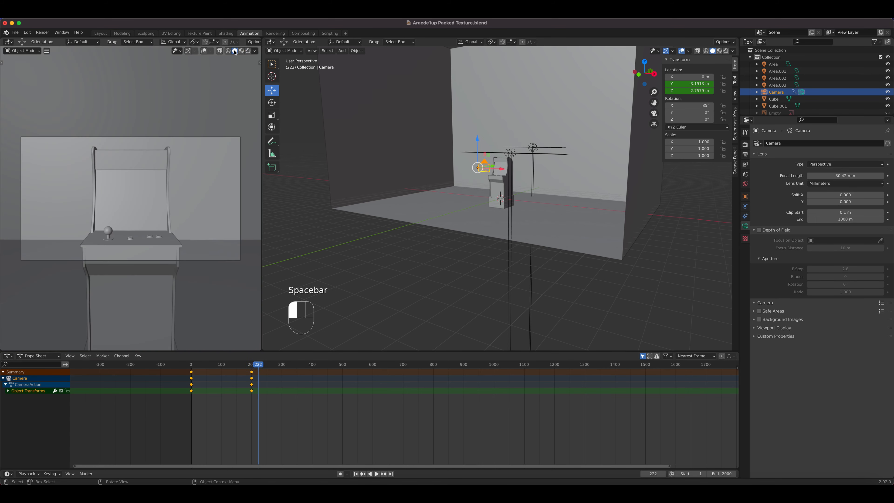
drag(257, 370, 191, 371)
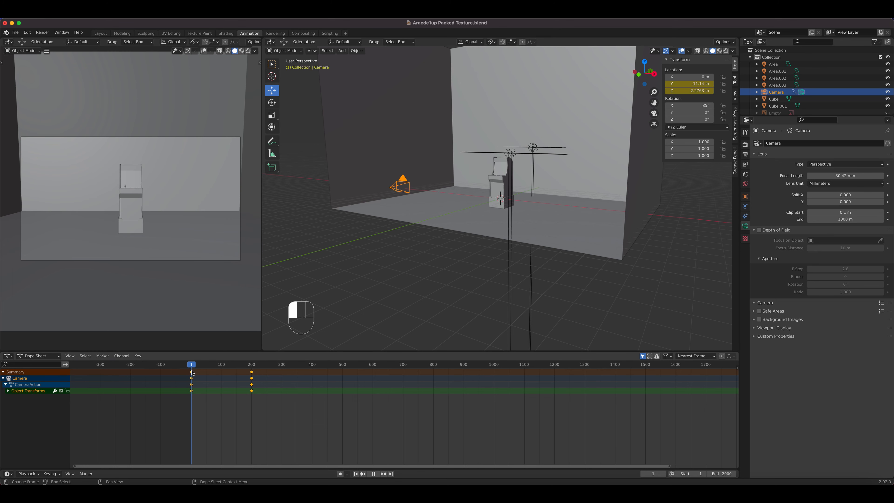
key(space)
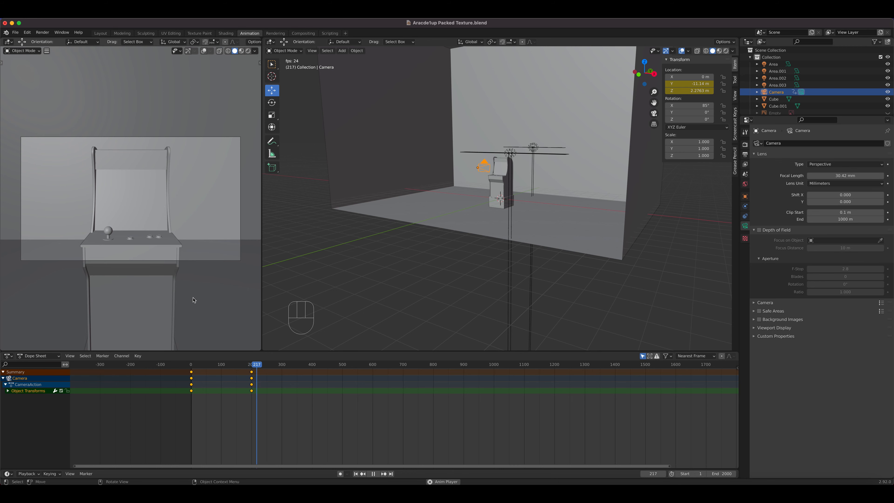
key(space)
click(231, 365)
drag(231, 366, 191, 371)
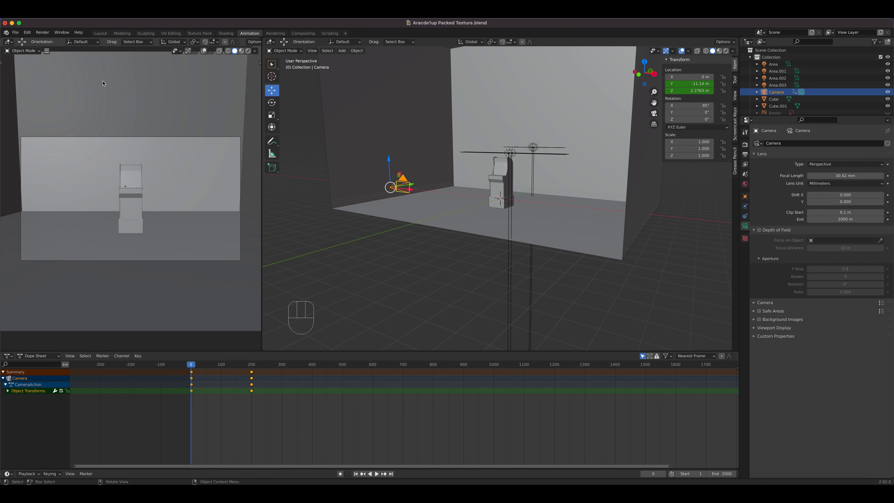
- Show the camera view in Material Preview and scale the room cube along X to about 13.12
click(241, 51)
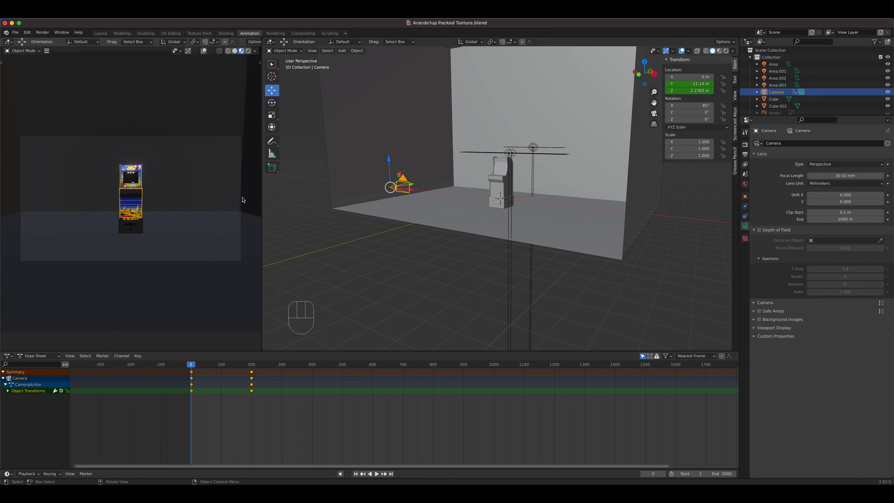
drag(193, 363, 189, 366)
click(201, 207)
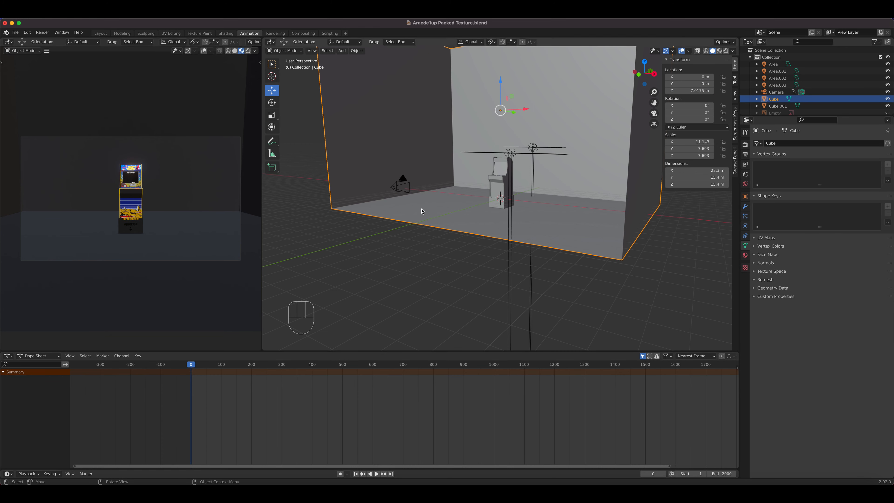
click(271, 115)
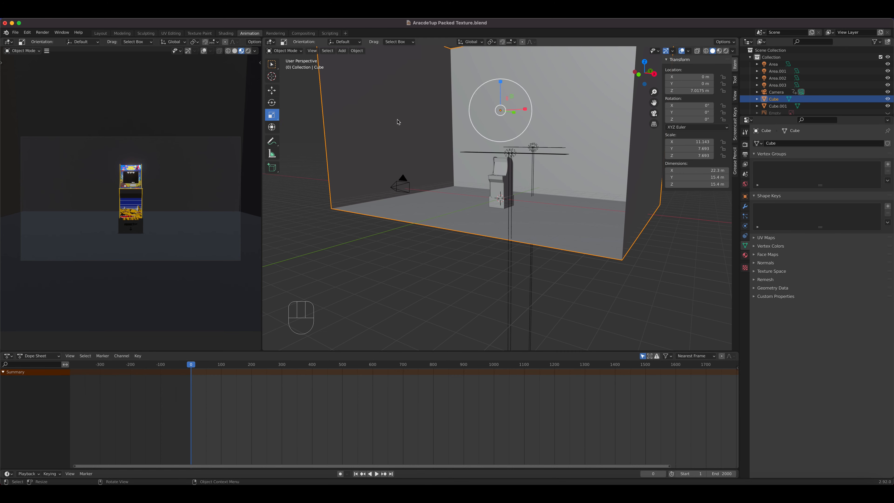
drag(522, 108, 527, 108)
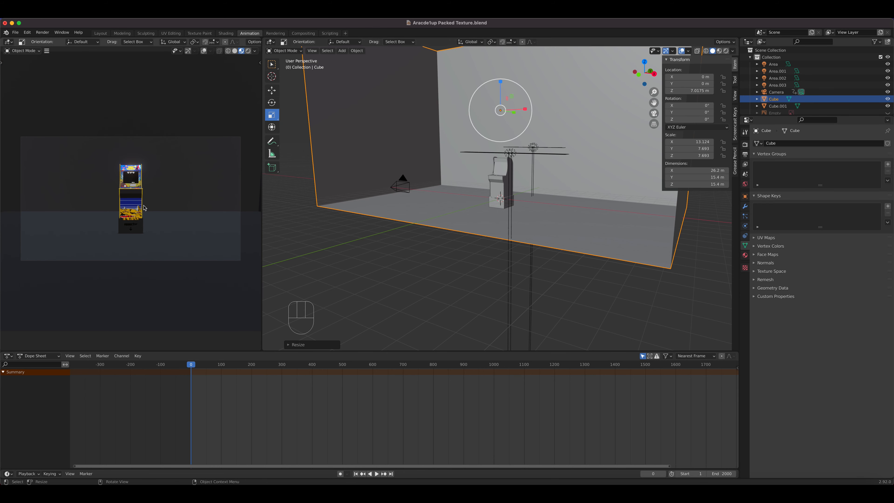
- Reselect the camera, play its move in rendered shading to examine the widened room, and set the playhead to frame 200
click(395, 190)
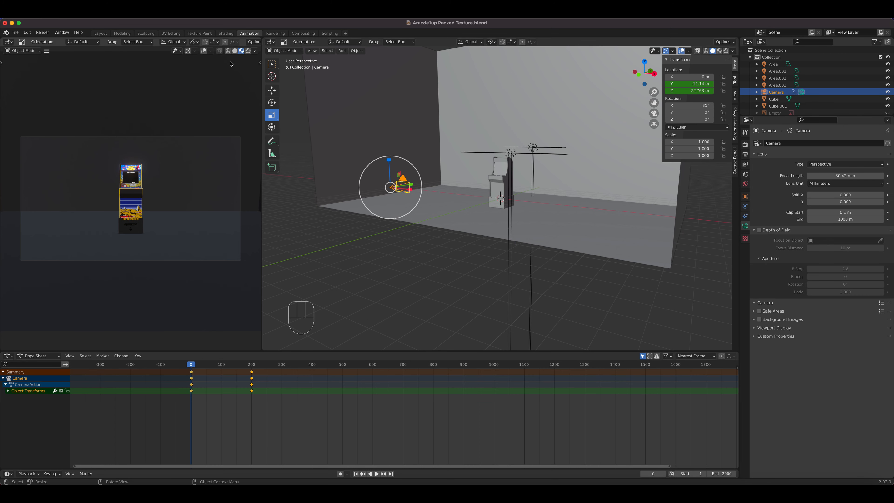
click(248, 51)
key(space)
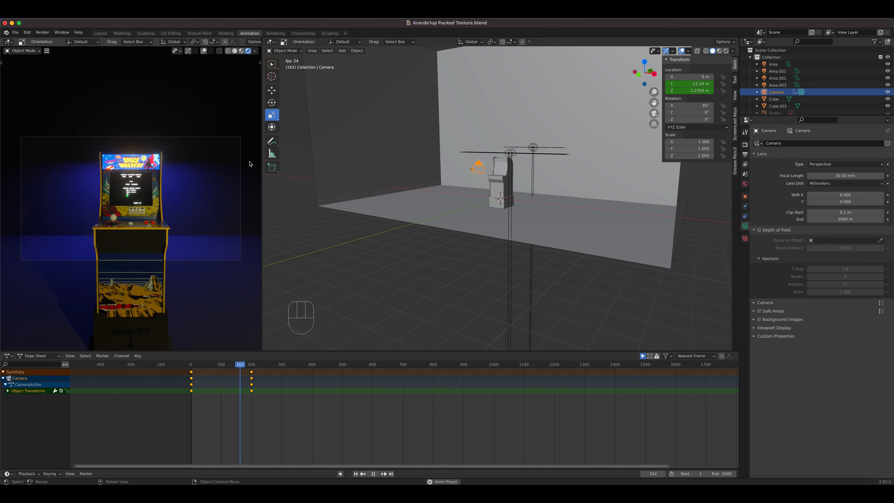
key(space)
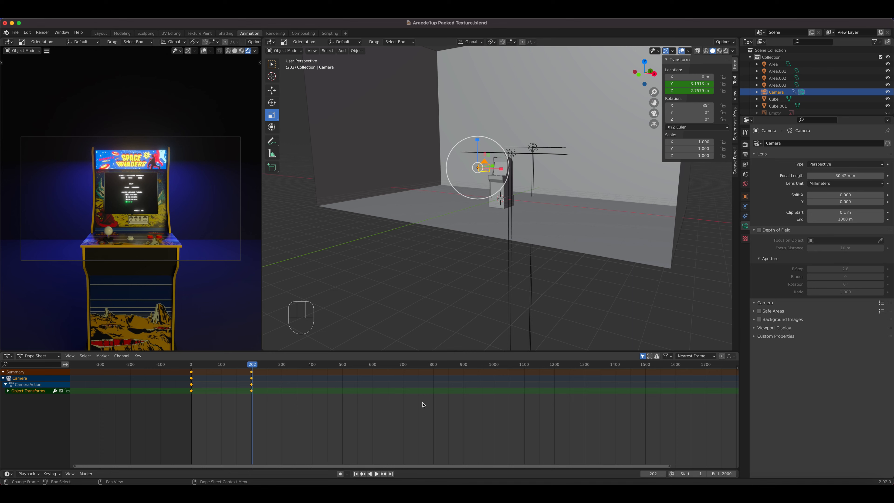
drag(254, 367, 251, 367)
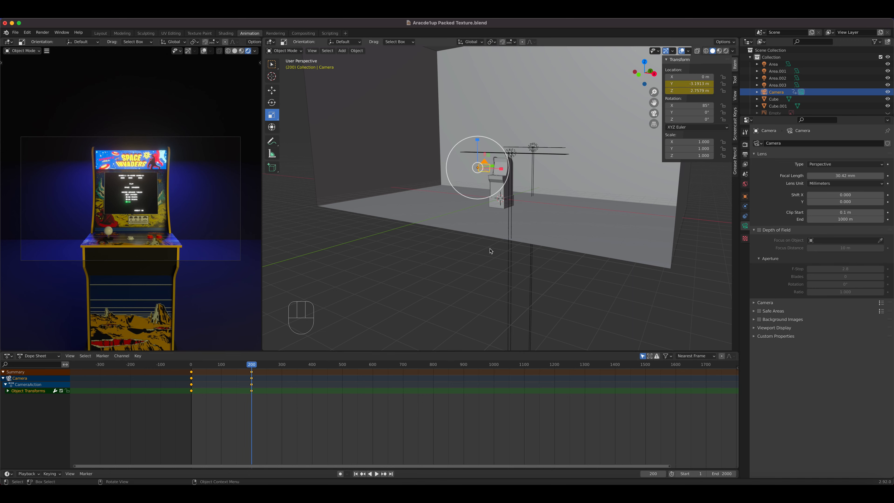
- Add a second camera, move it along Y to about -3.59 m, and open its object constraint settings
click(341, 50)
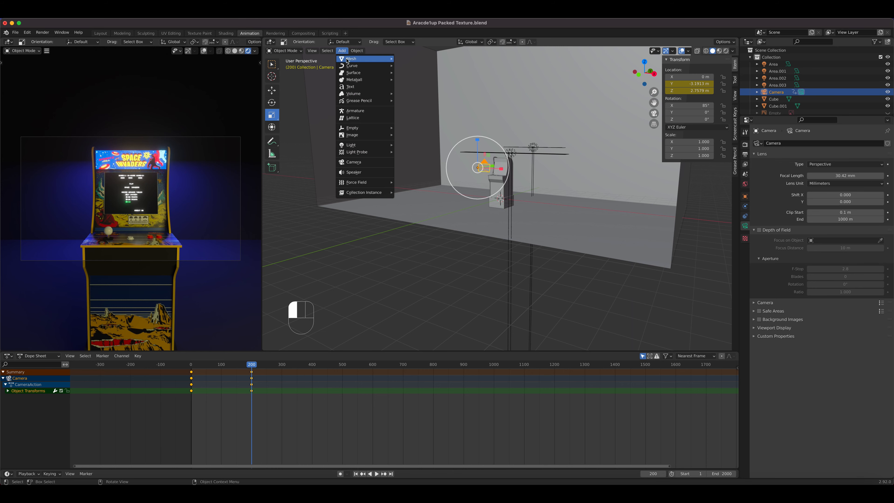
click(363, 163)
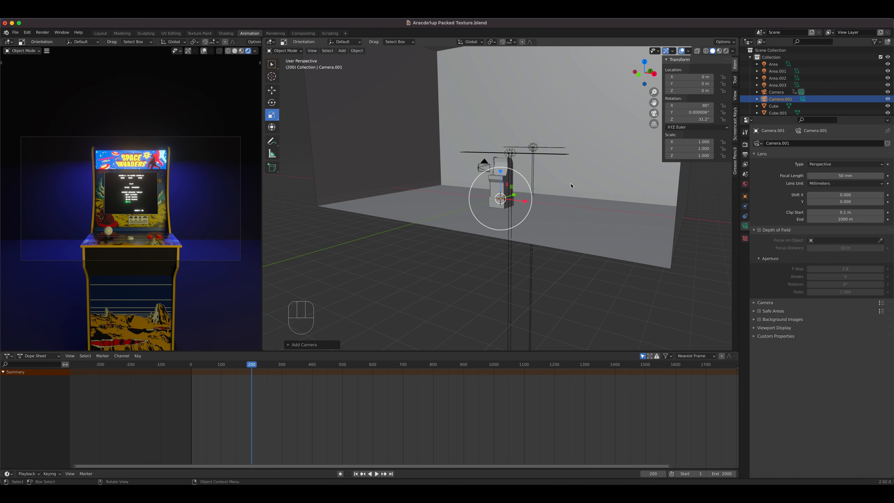
middle_drag(578, 190, 548, 195)
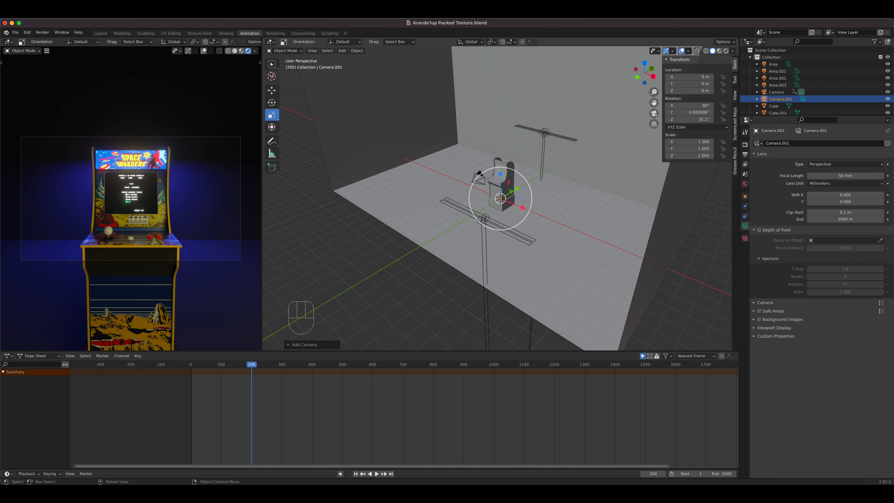
click(271, 90)
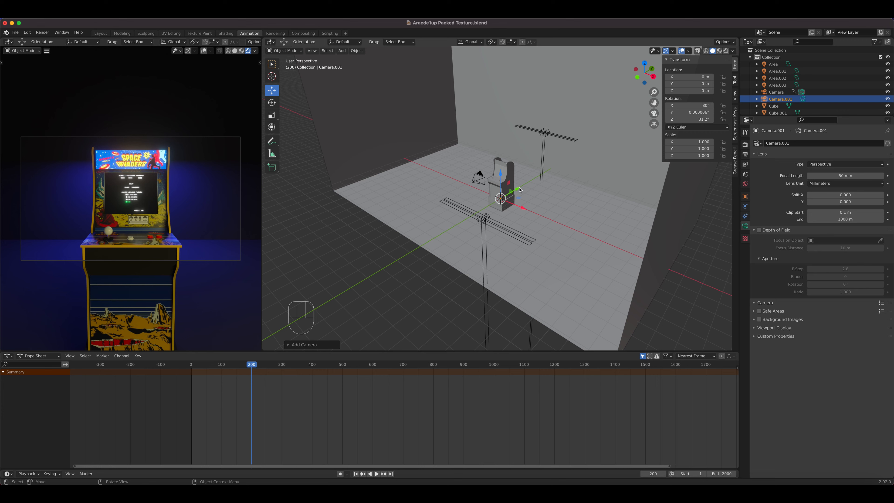
drag(517, 190, 479, 203)
click(745, 216)
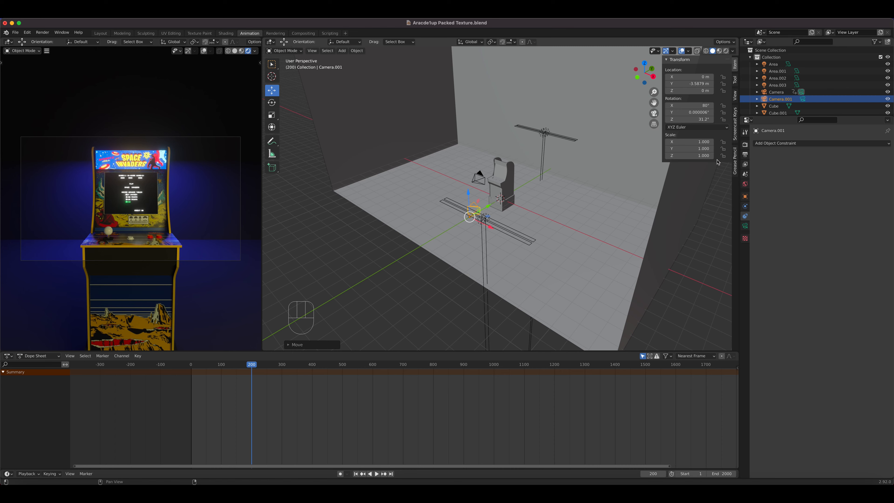
- Select the arcade cabinet object and rename it Arcade
click(780, 143)
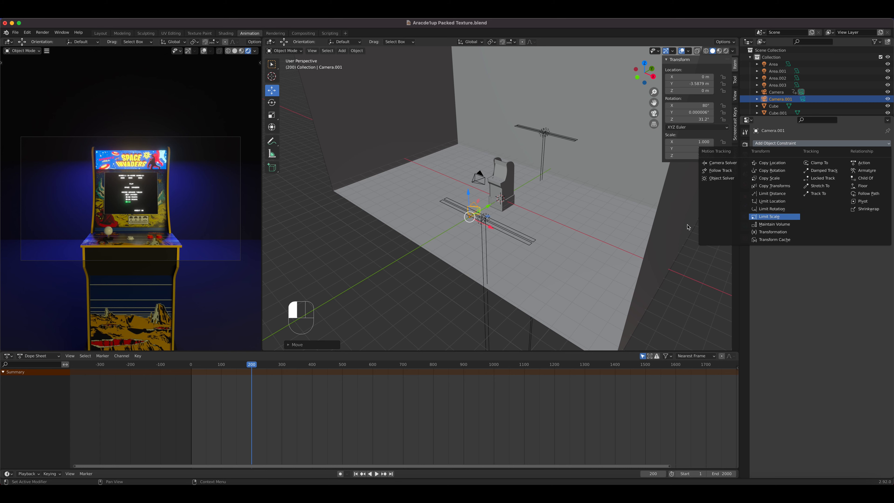
click(509, 183)
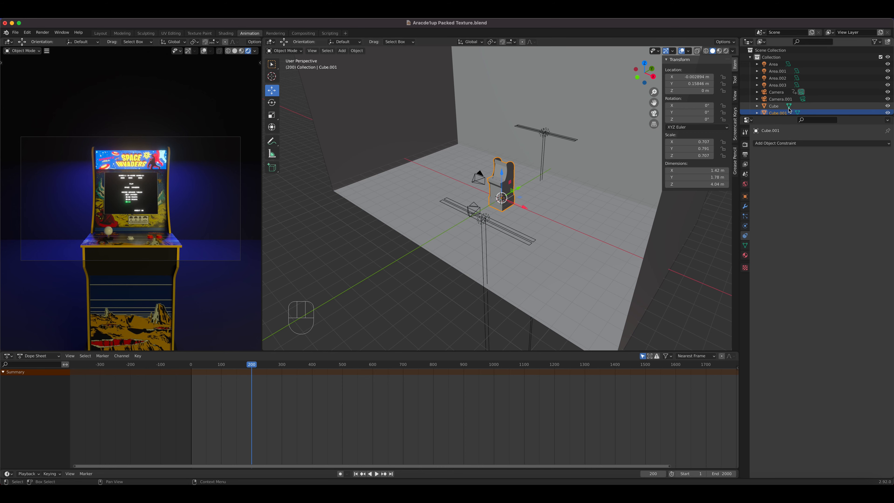
scroll(783, 103, down, 2)
double_click(782, 101)
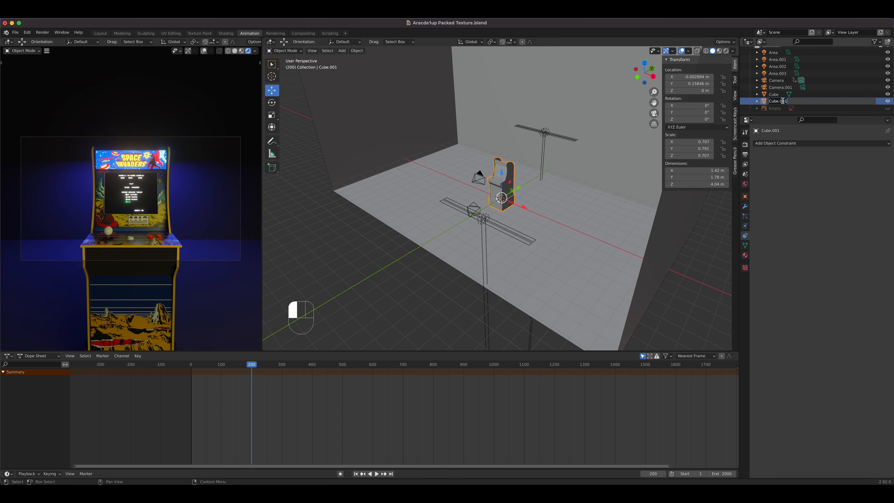
text(Arcade)
key(Return)
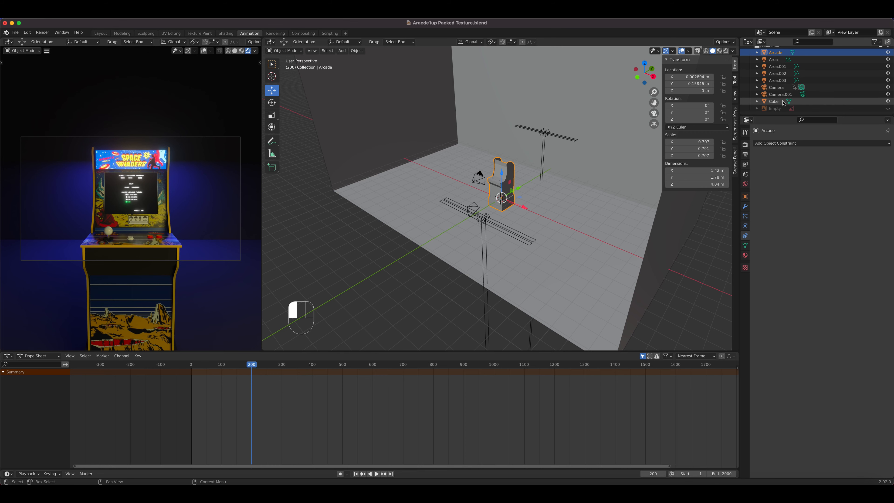
- Add a Track To constraint to the second camera with the Arcade cabinet as its target
click(782, 101)
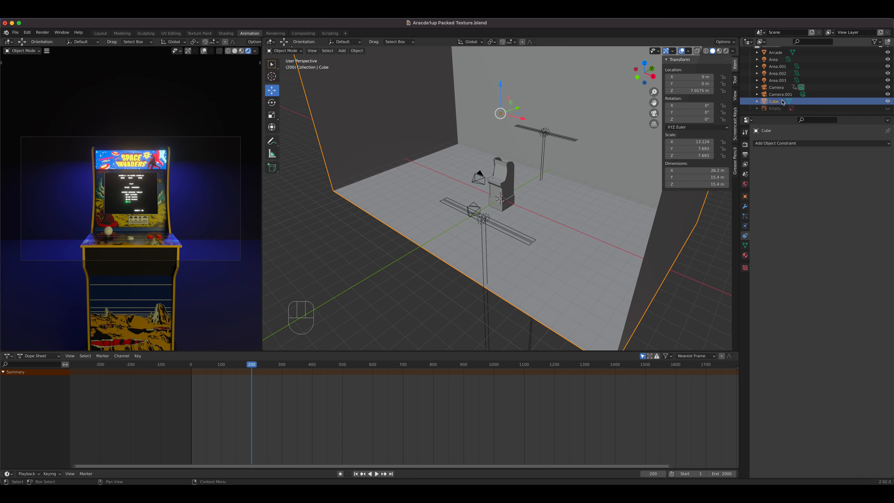
click(478, 212)
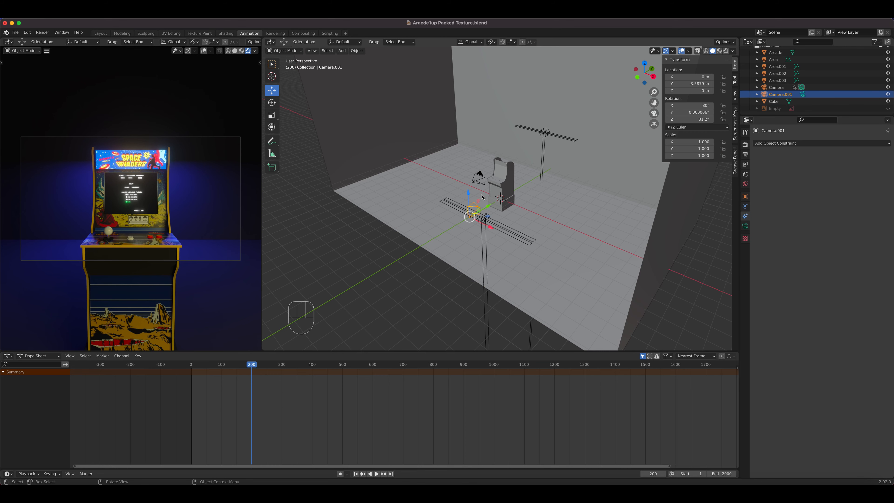
scroll(780, 82, up, 1)
scroll(780, 81, up, 1)
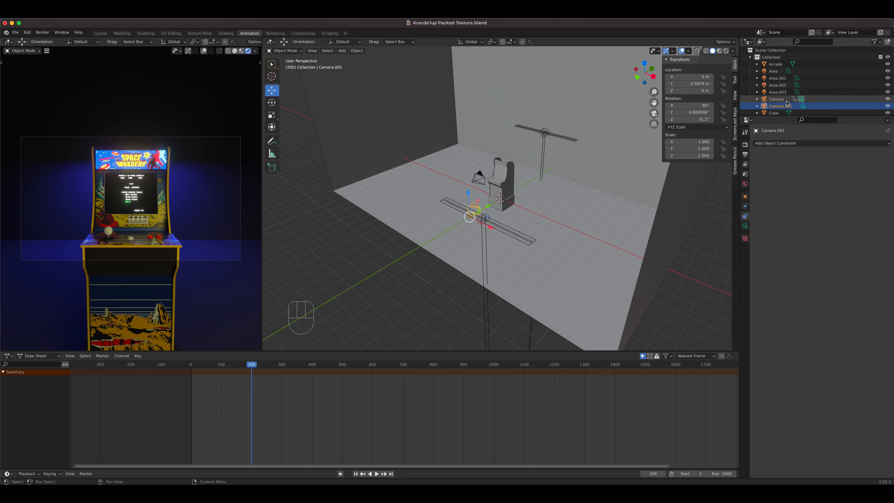
scroll(783, 102, down, 2)
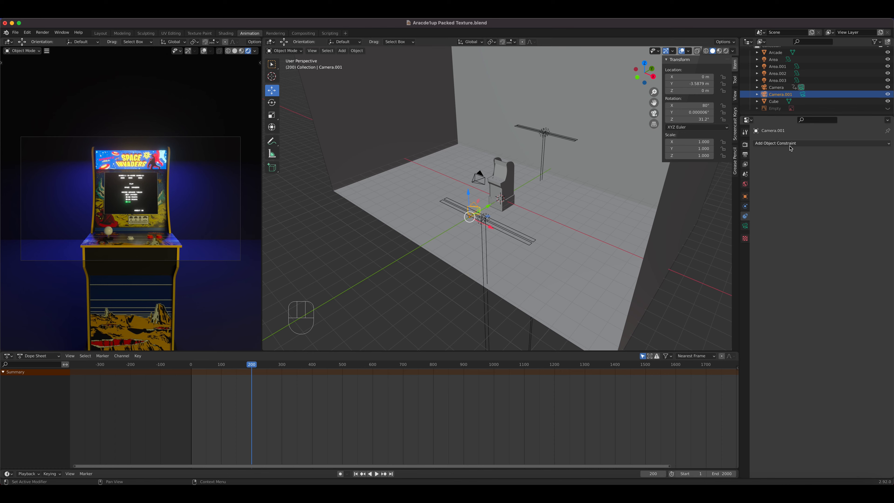
click(792, 146)
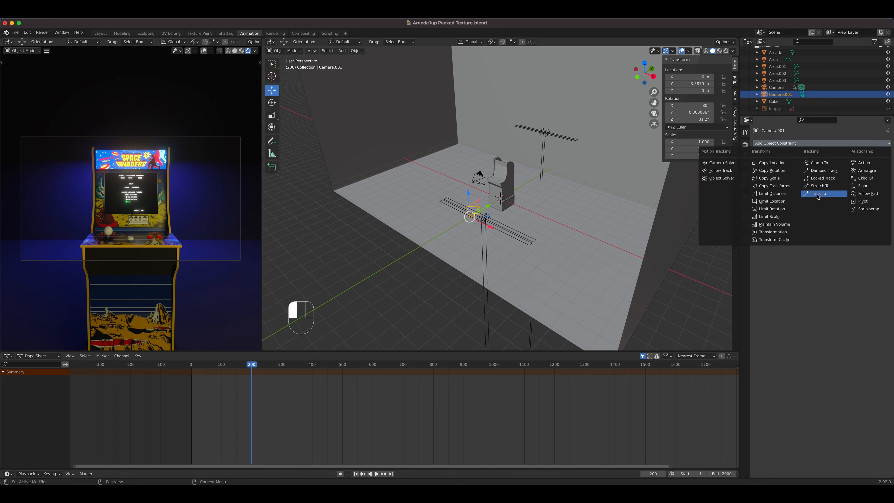
click(817, 194)
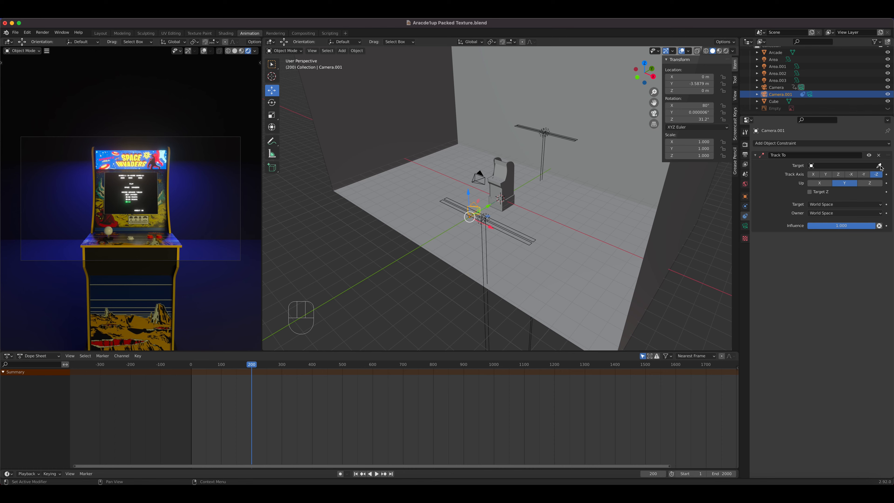
click(879, 165)
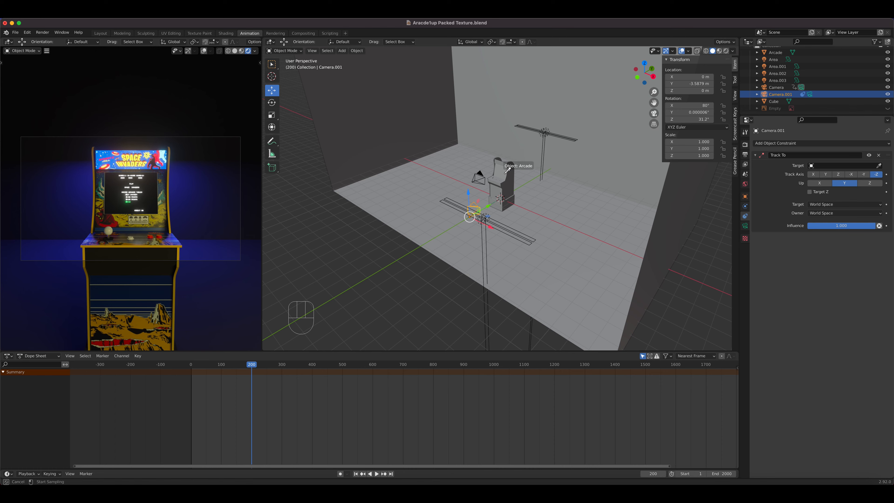
click(503, 170)
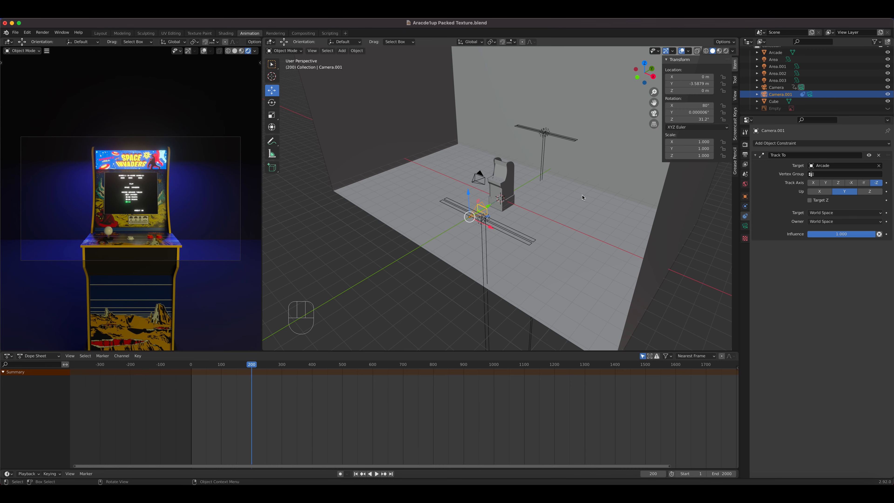
- Try moving the second camera around in top view to test how it tracks the cabinet
middle_drag(529, 208, 541, 224)
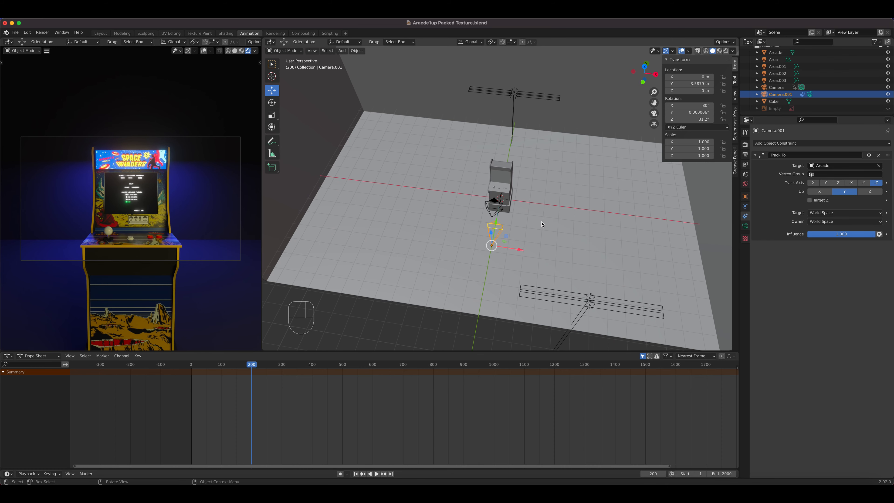
key(KP_7)
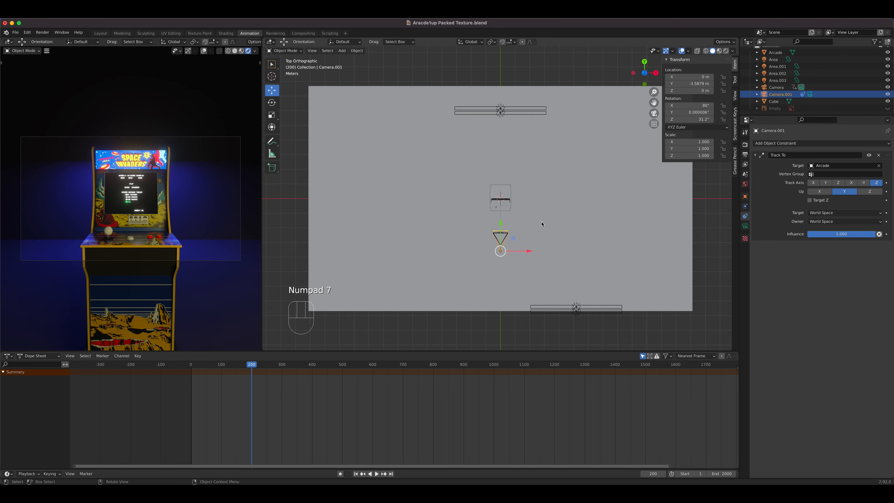
key(g)
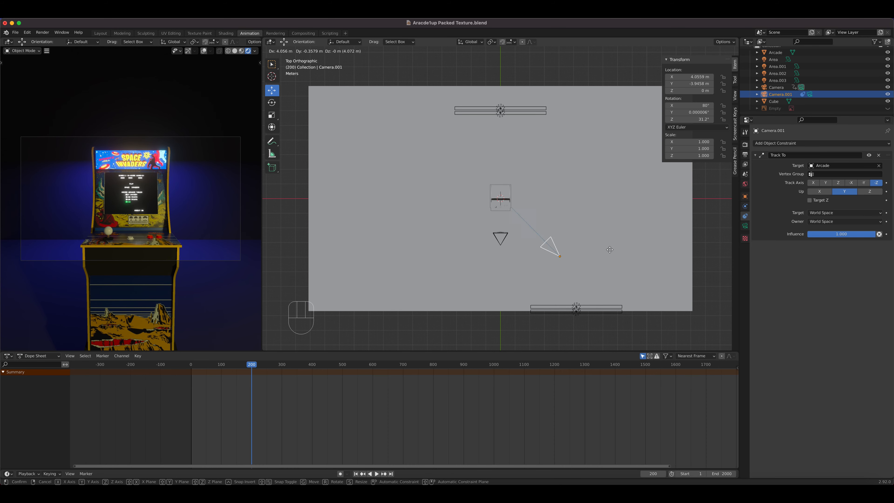
right_click(569, 257)
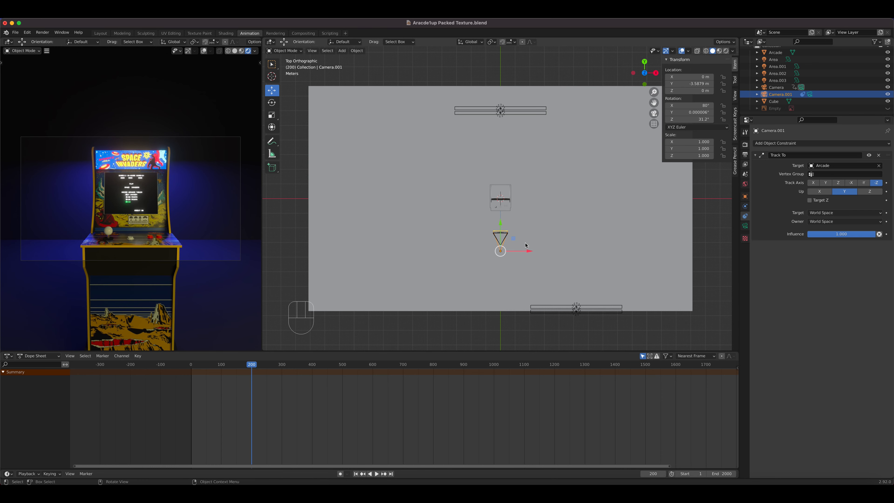
click(504, 241)
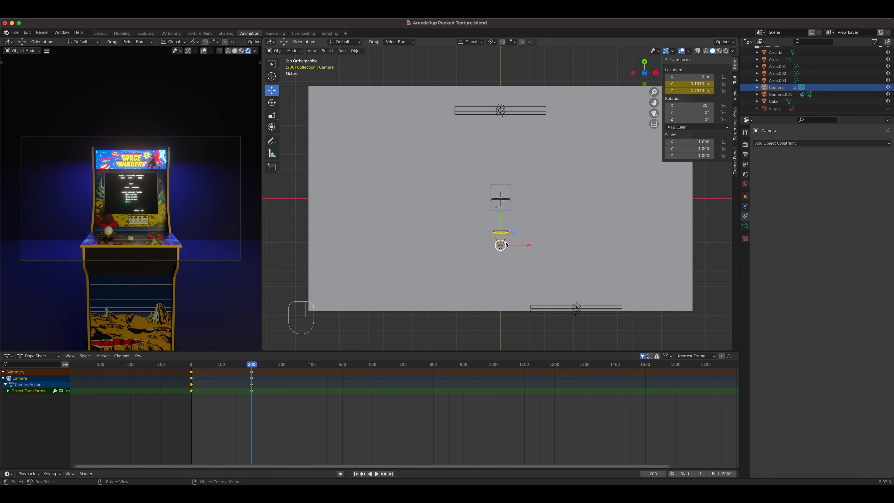
click(512, 244)
key(g)
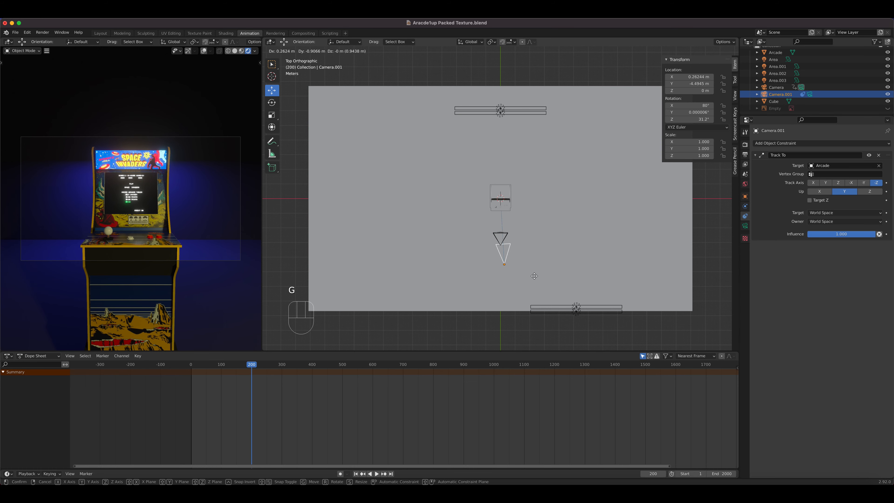
right_click(586, 265)
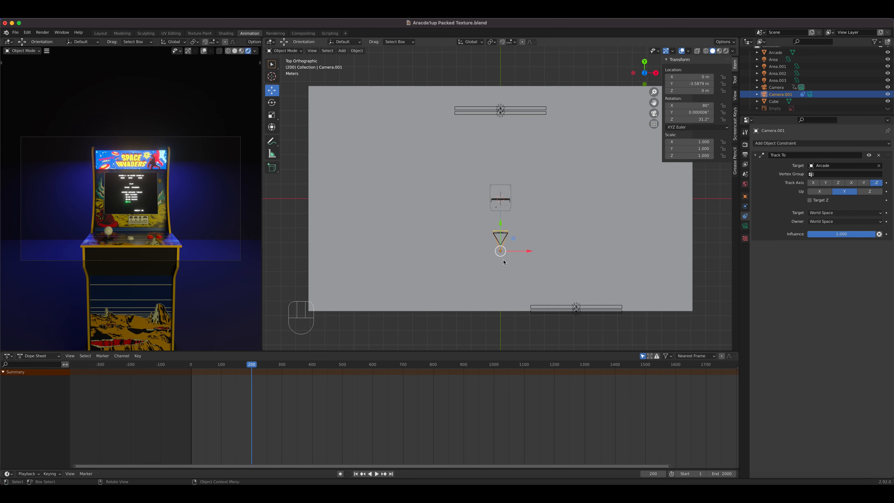
- Make the second camera the active scene camera and check its framing of the cabinet
key(KP_0)
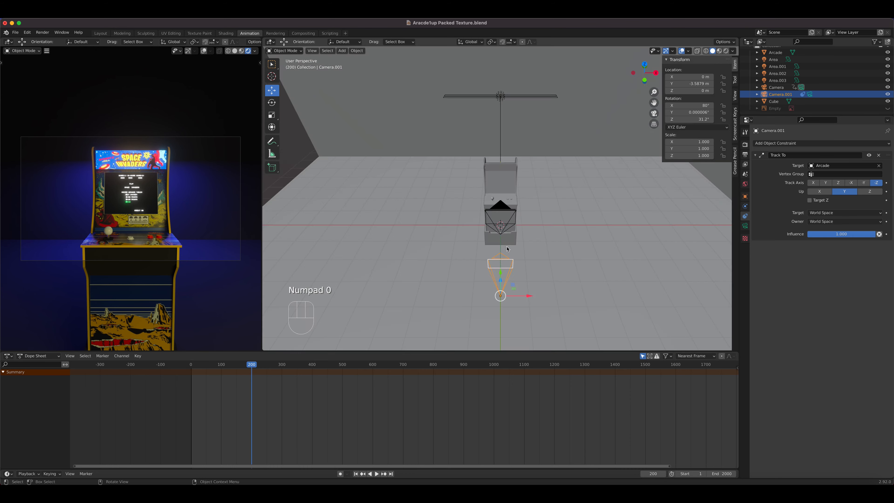
key(KP_0)
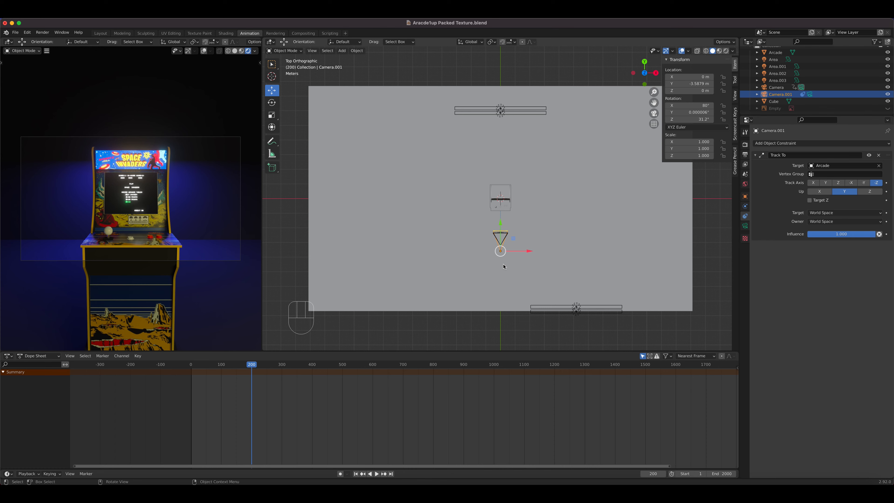
key(ctrl)
key(ctrl+KP_0)
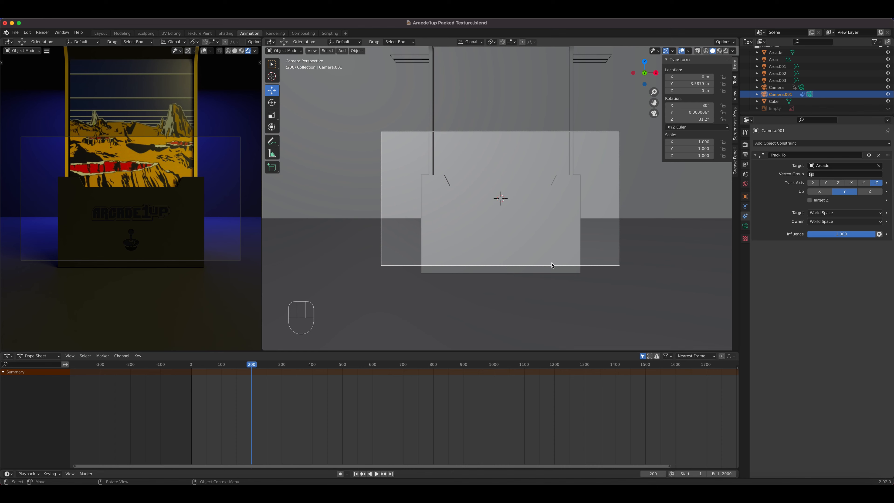
scroll(544, 269, down, 3)
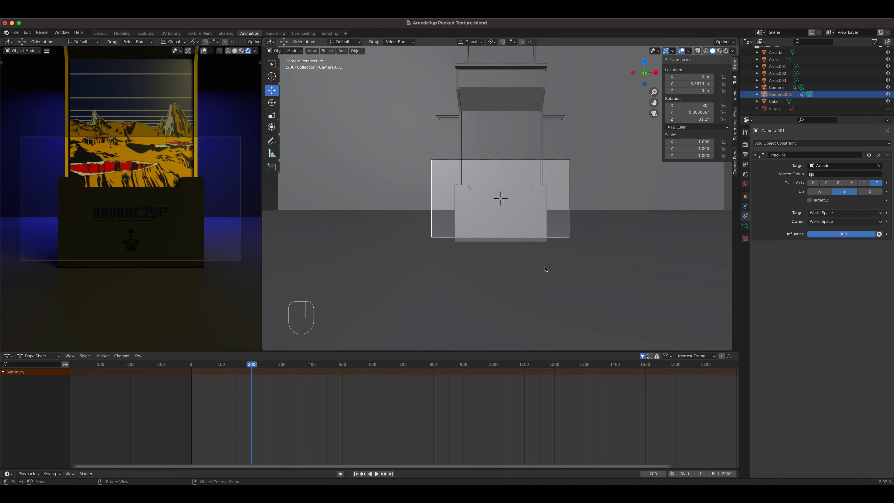
click(527, 239)
key(KP_0)
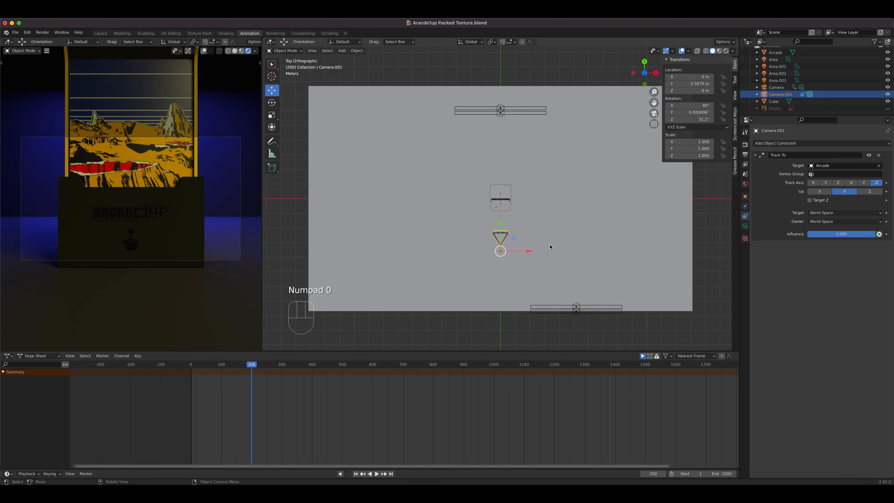
- Lower the second camera to about -0.59 m on Z and insert a single Z location keyframe at frame 200
middle_drag(537, 253, 403, 242)
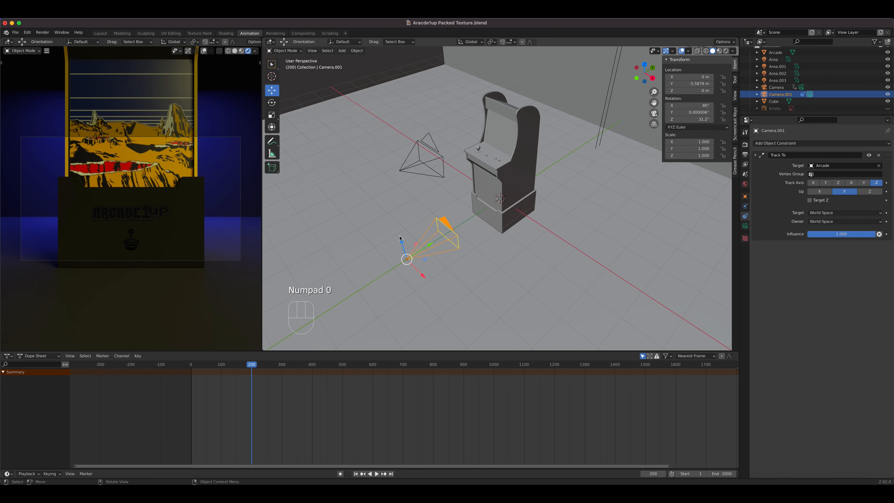
drag(403, 242, 479, 197)
right_click(480, 197)
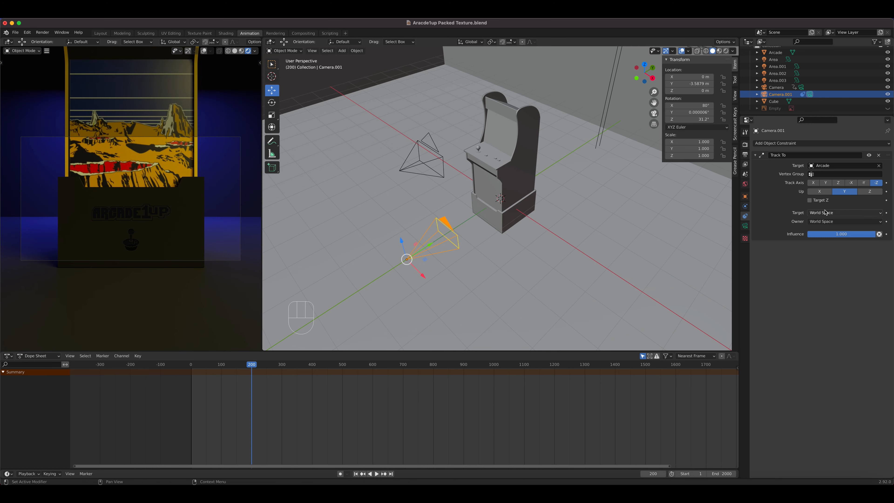
click(744, 226)
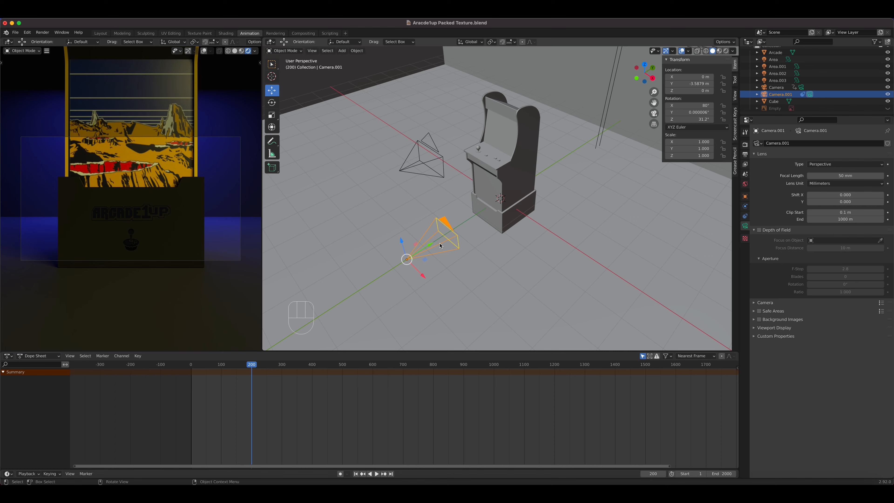
drag(403, 242, 402, 256)
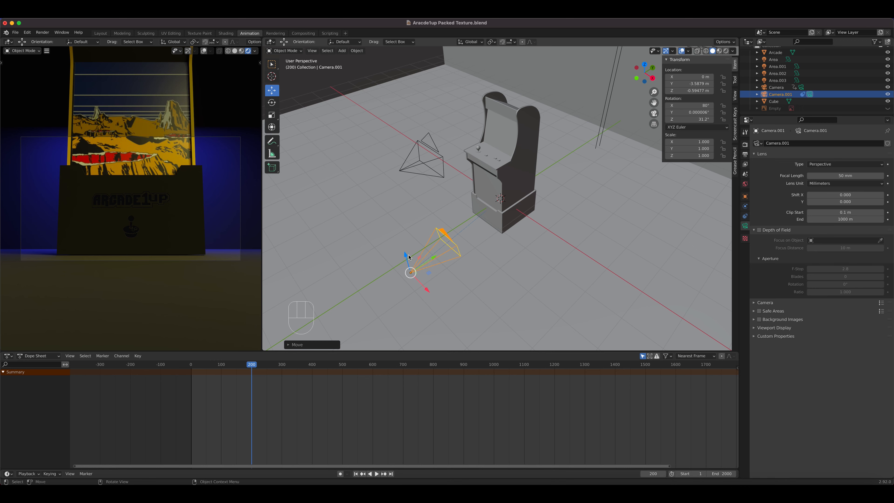
right_click(691, 91)
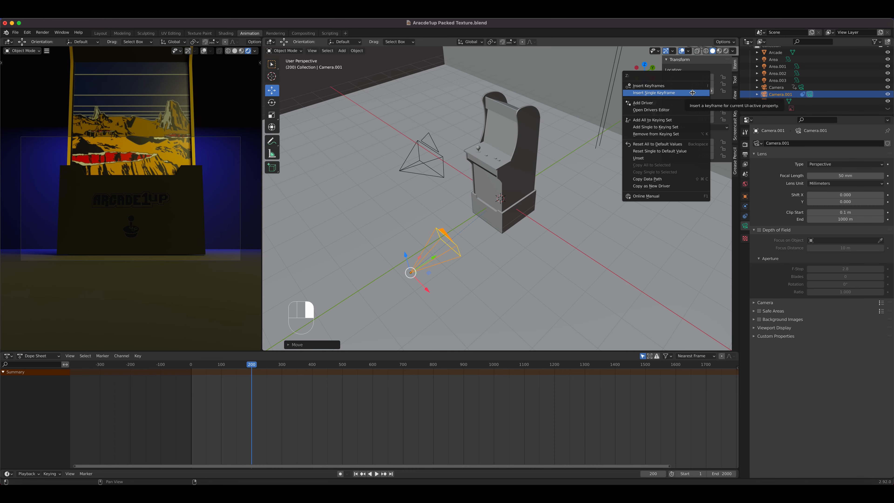
click(692, 90)
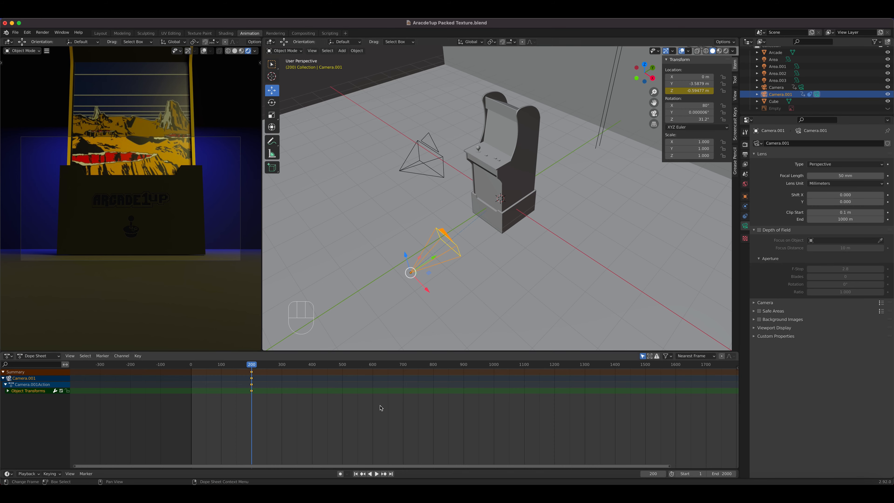
- At frame 400, raise the second camera to about 6.34 m on Z and insert a single Z location keyframe
drag(253, 368, 312, 368)
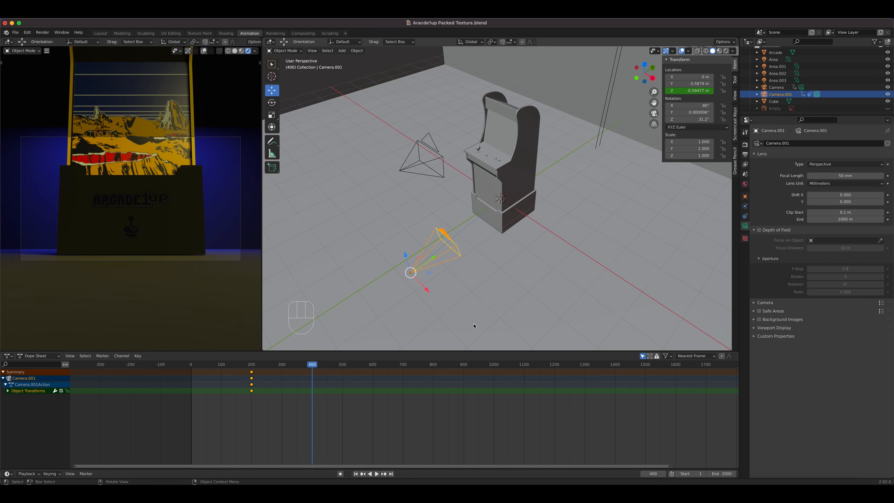
drag(406, 257, 456, 265)
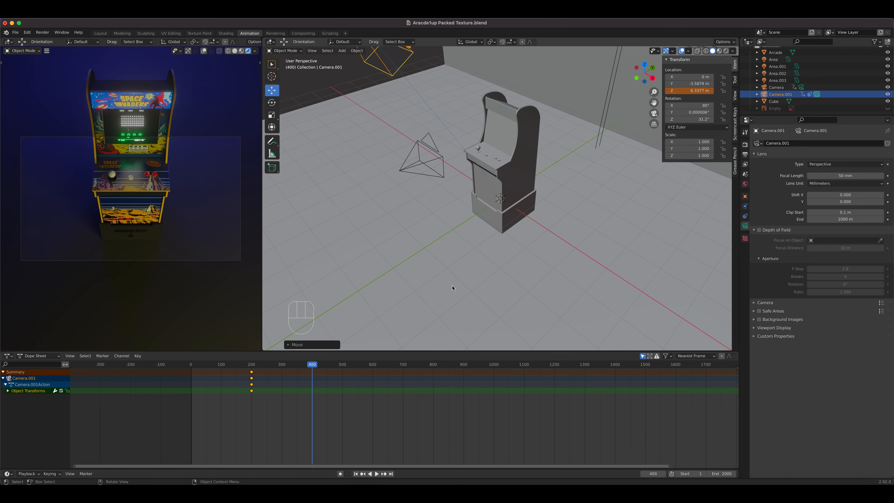
right_click(696, 90)
click(696, 92)
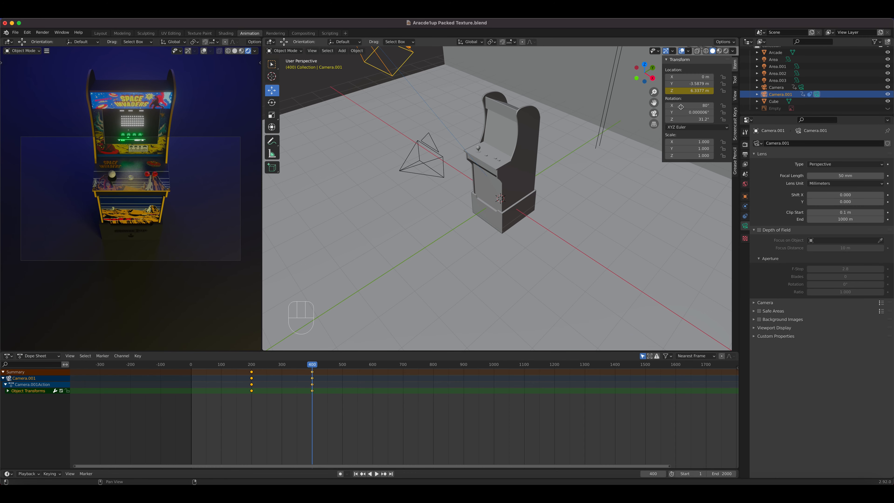
- Play the second camera's rise from around frame 200 to examine its motion
drag(315, 367, 257, 373)
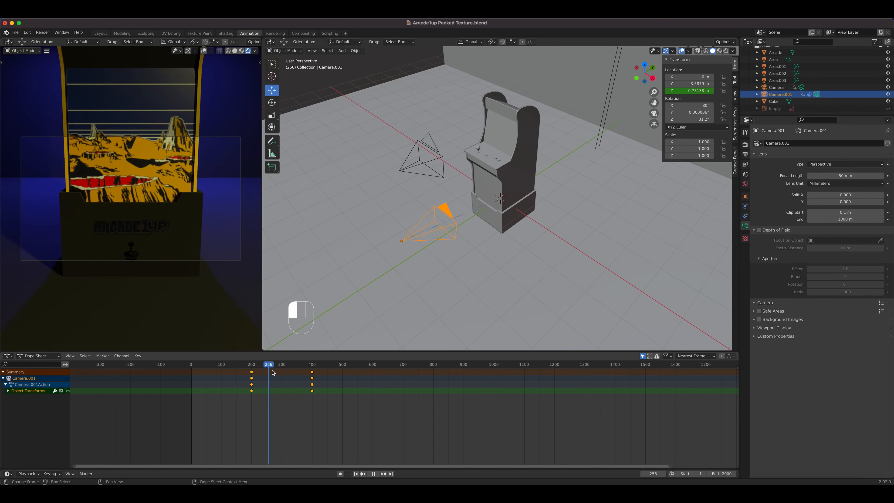
key(space)
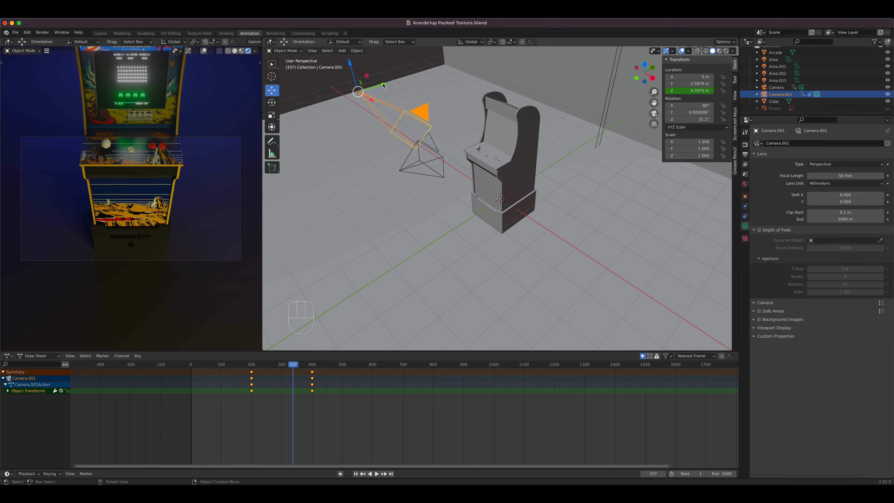
drag(293, 366, 313, 366)
key(Up)
scroll(439, 128, up, 1)
scroll(439, 128, down, 4)
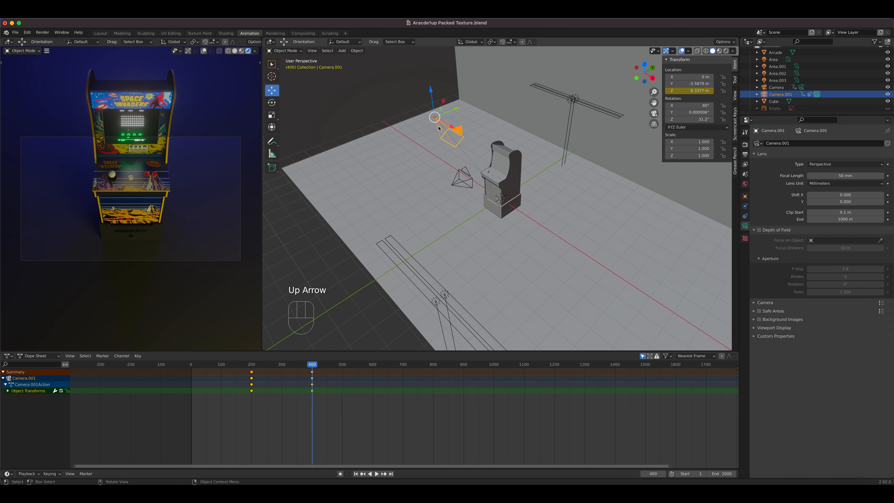
drag(455, 111, 529, 101)
right_click(529, 101)
- At frame 200, insert a single Y location keyframe for the second camera at its current position
drag(312, 369, 253, 379)
key(Down)
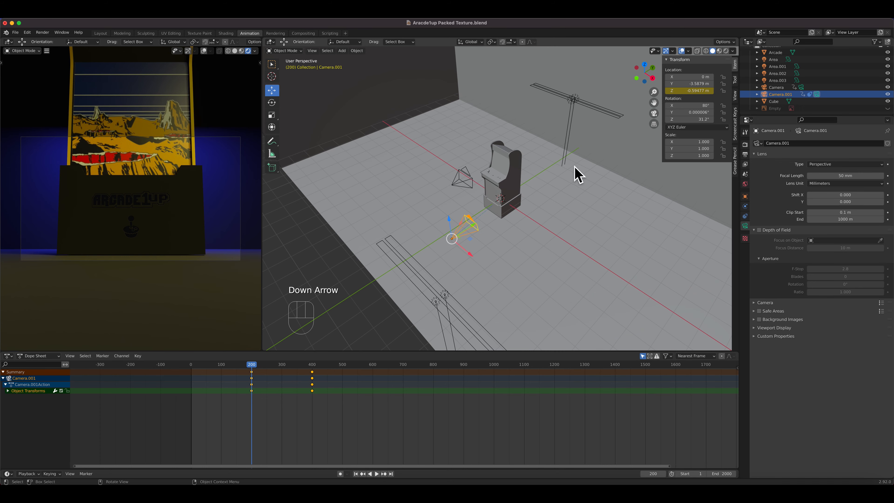
right_click(683, 85)
click(682, 86)
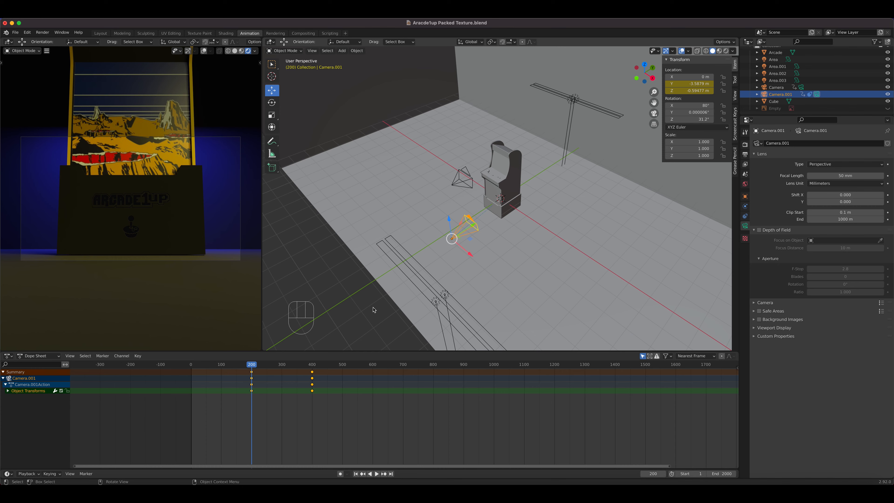
- At frame 400, move the second camera to about 0.03 m on Y and insert a single Y location keyframe
drag(252, 364, 314, 365)
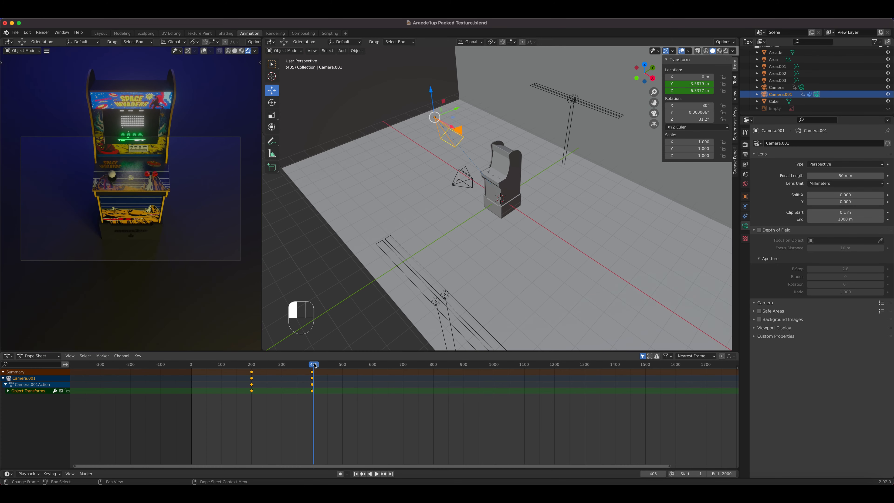
key(Down)
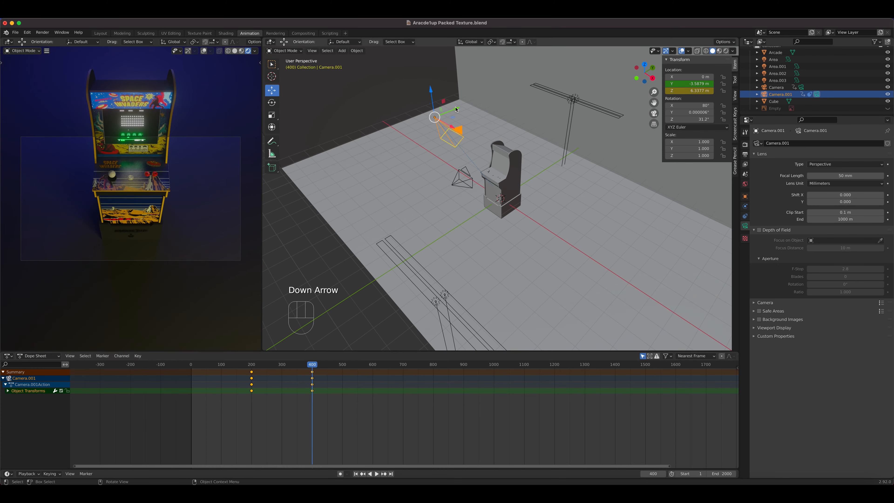
drag(459, 113, 520, 98)
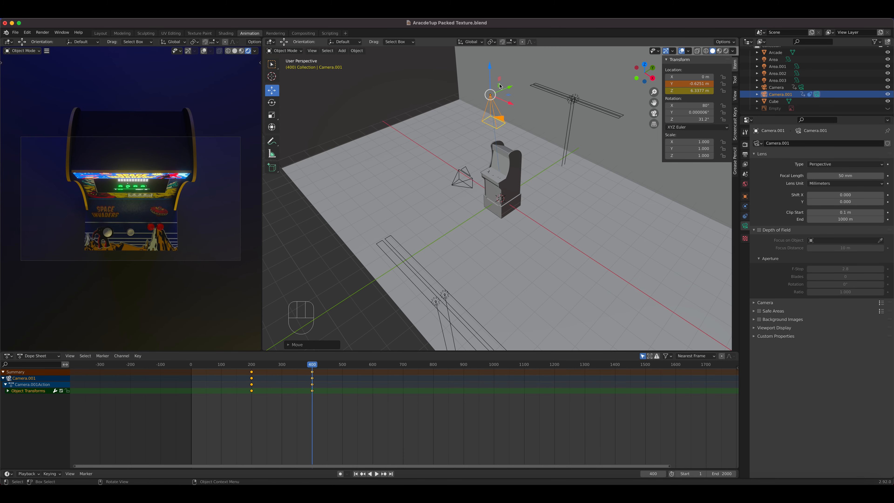
drag(511, 89, 523, 83)
right_click(689, 83)
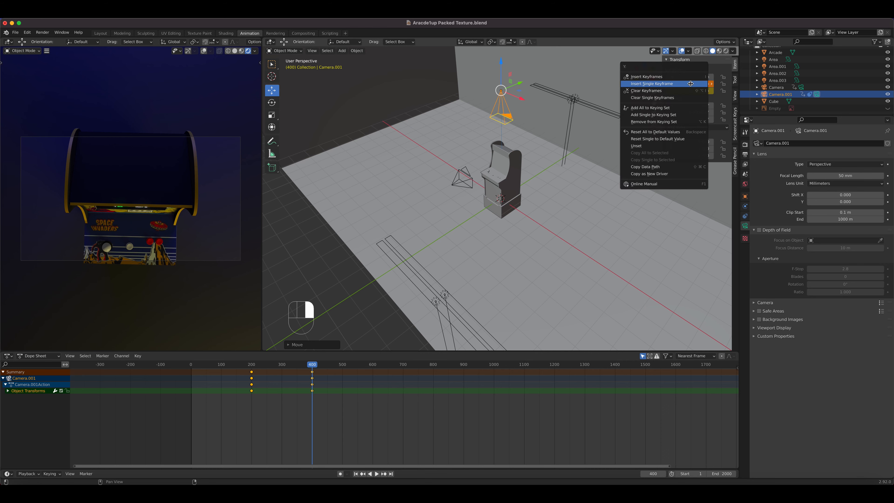
click(689, 83)
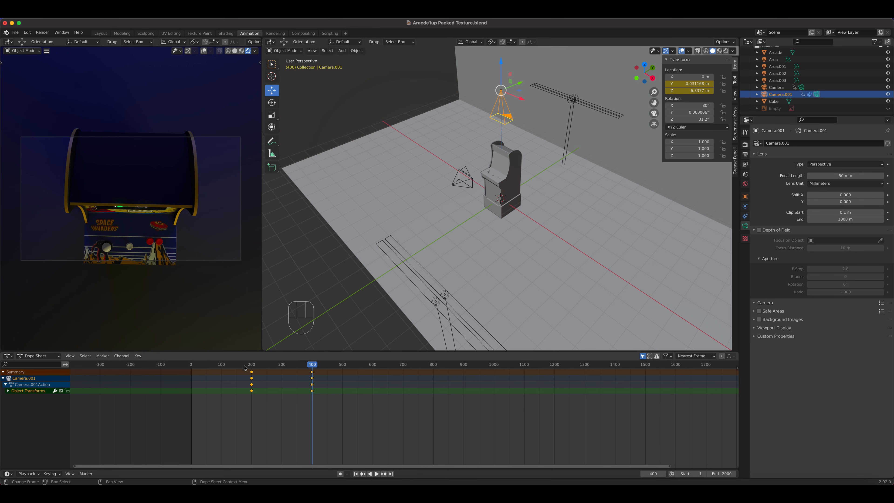
- Play the second camera's rising and forward motion from frame 200 to examine it, and return to frame 400
click(251, 366)
key(space)
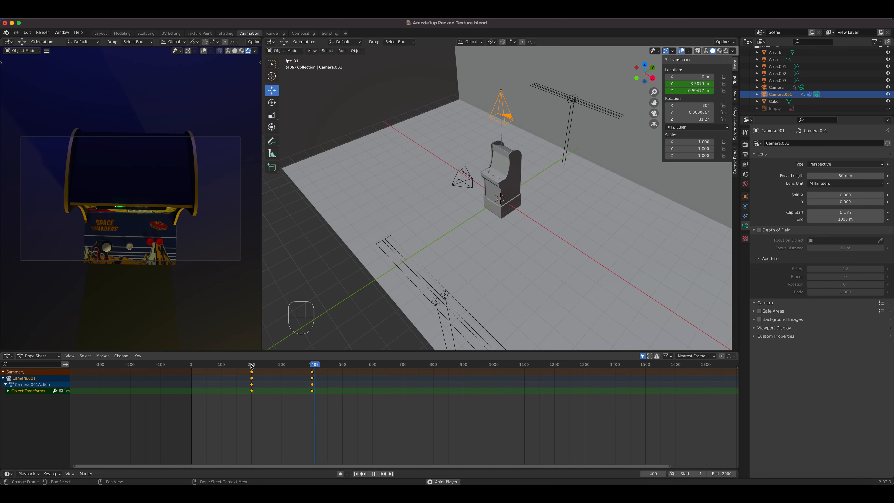
key(space)
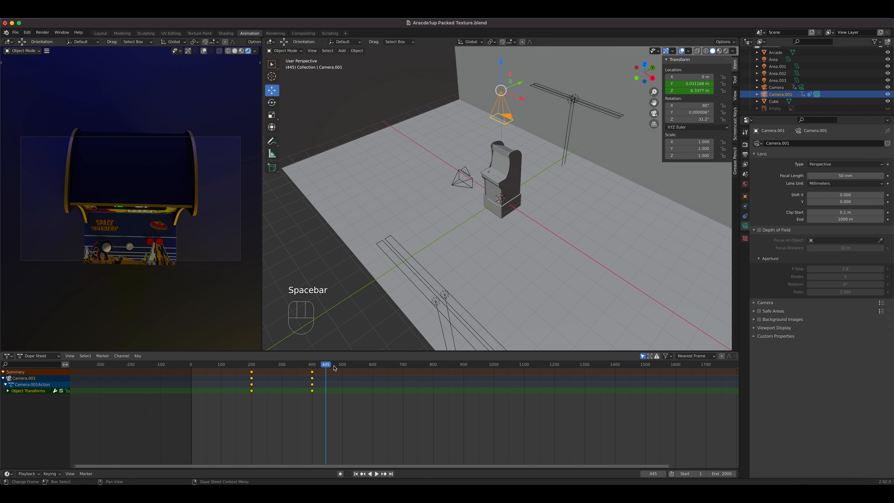
click(320, 372)
drag(319, 372, 313, 380)
key(Down)
key(Up)
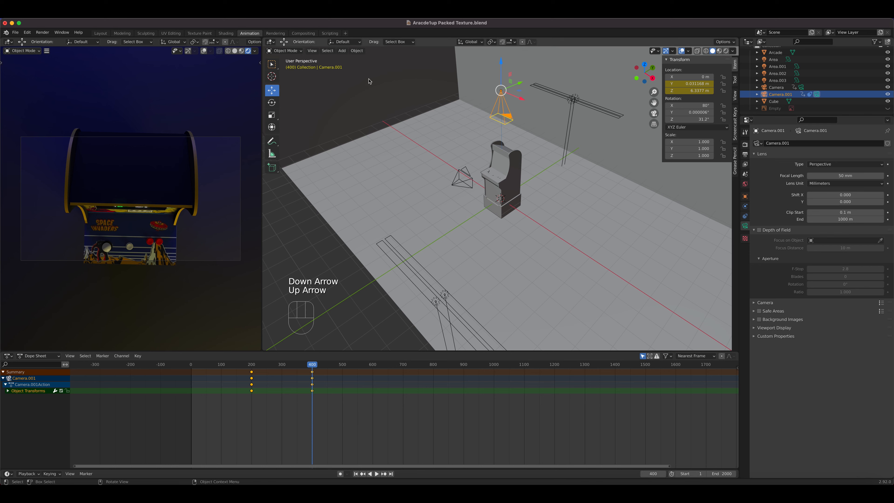
- Add a third camera to the scene and make it the active scene camera
click(341, 51)
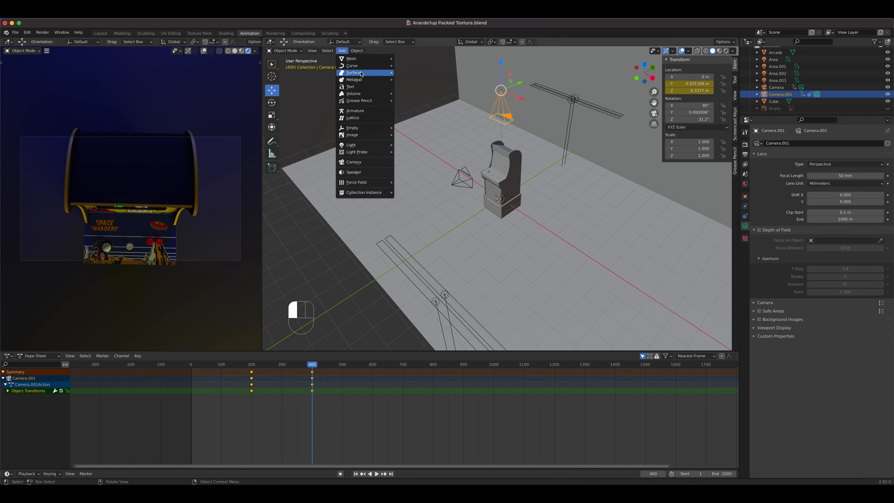
click(363, 162)
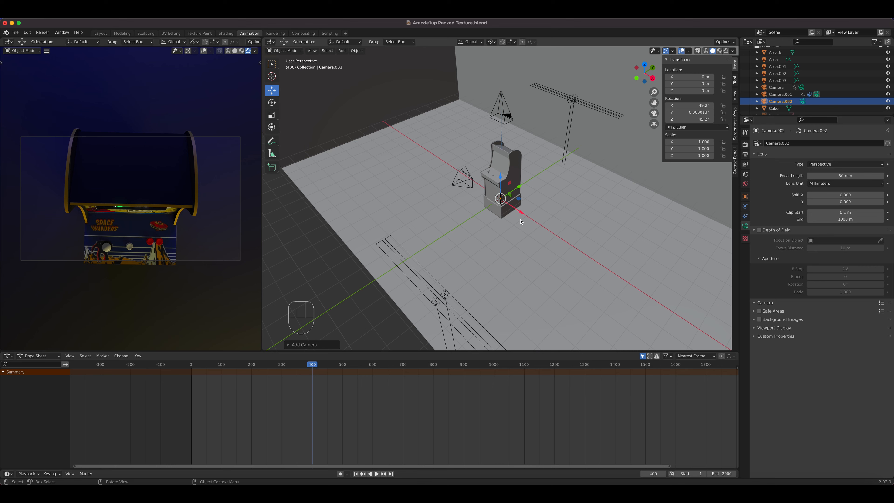
key(ctrl+KP_0)
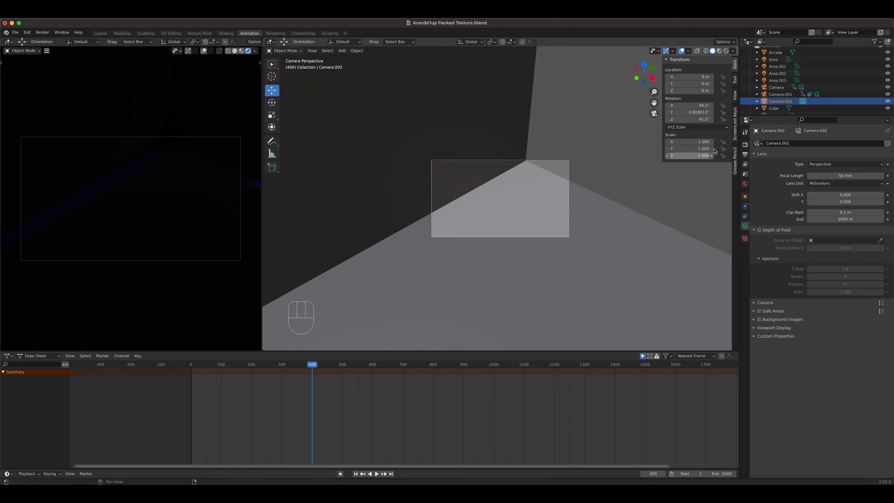
- Lock the third camera to the view and pull it back until the arcade cabinet is in view
click(735, 96)
click(707, 146)
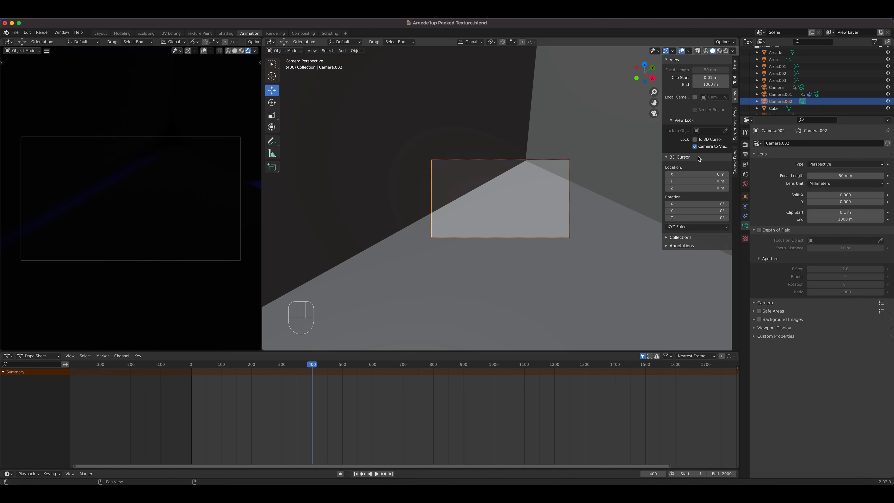
scroll(532, 247, down, 5)
middle_drag(532, 247, 545, 236)
- Set the third camera's focal length to 85 mm and frame the cabinet's screen and controls at an angle from above
click(850, 176)
text(8)
key(Return)
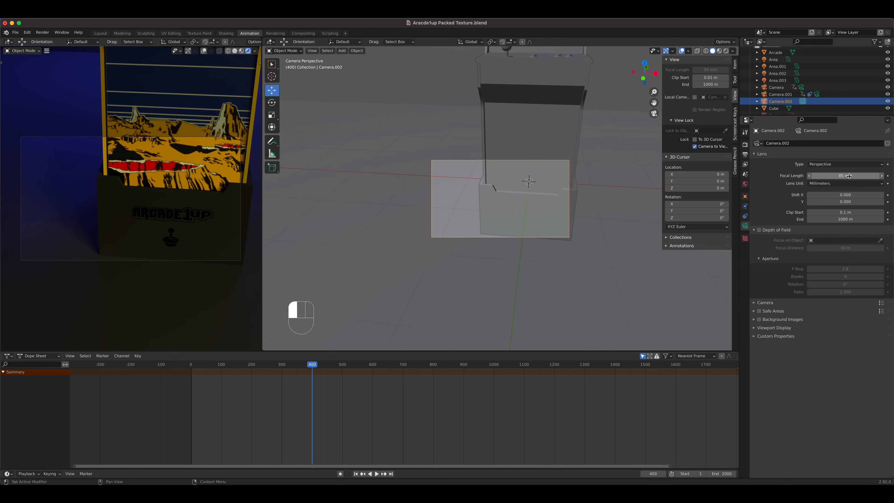
middle_drag(525, 225, 484, 205)
scroll(525, 235, up, 2)
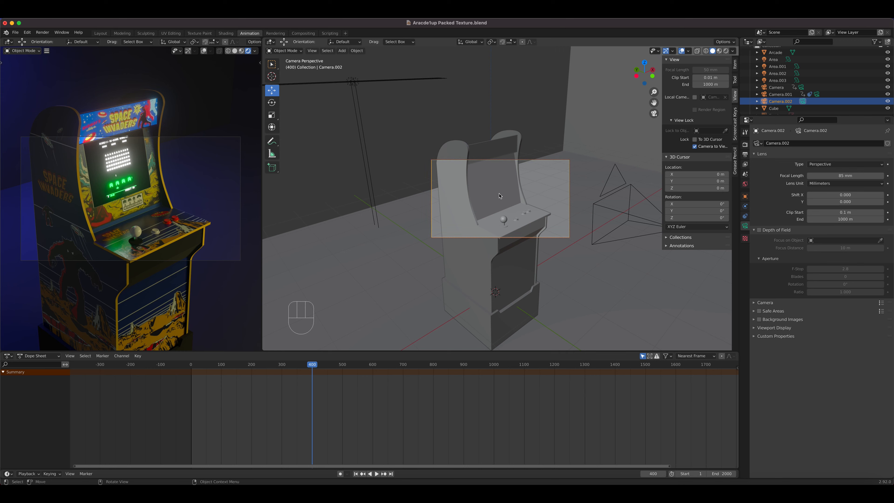
- Switch to the front view and add a Plain Axes empty at the 3D cursor
key(KP_1)
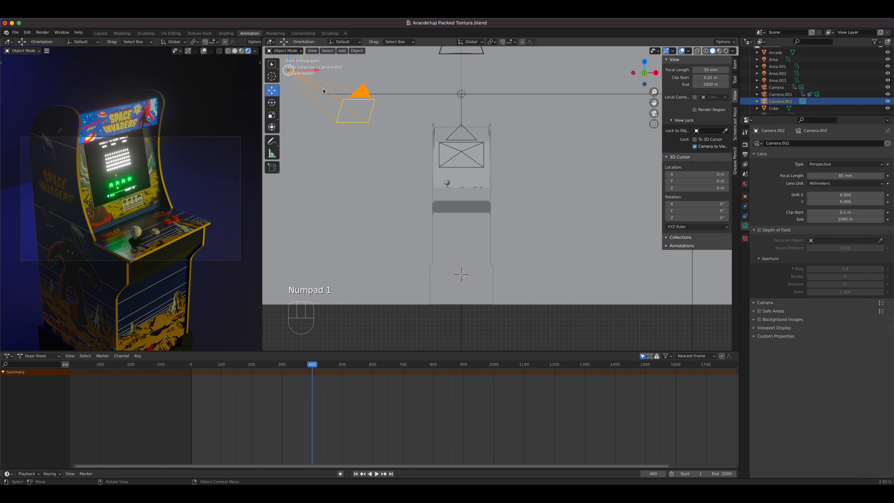
click(342, 51)
mouse_move(391, 128)
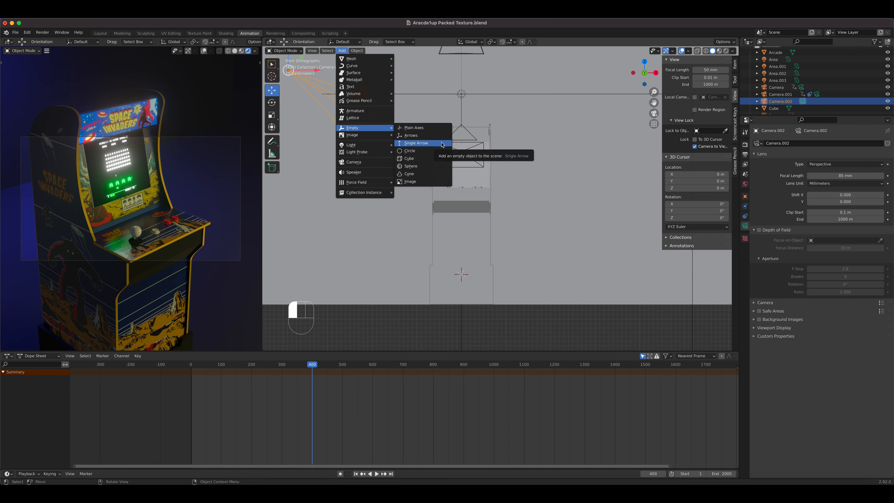
click(420, 128)
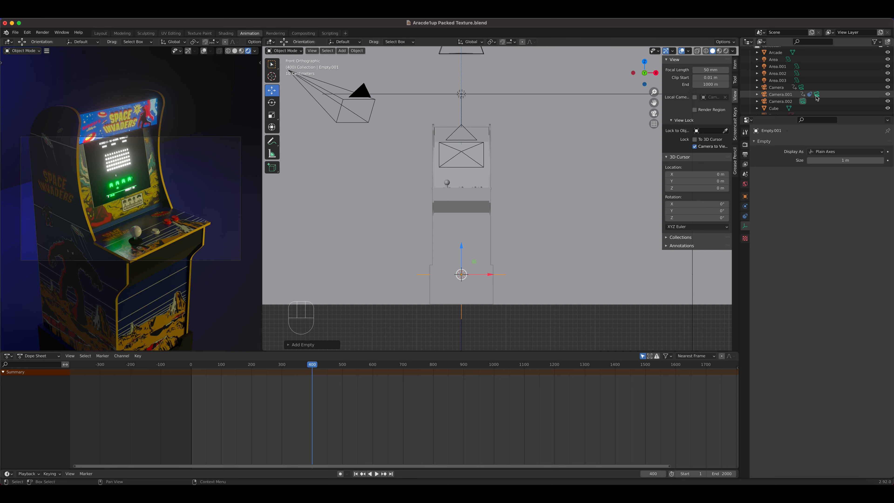
- Rename the new empty as Camera Track Object
scroll(816, 98, up, 2)
scroll(816, 98, down, 3)
click(806, 109)
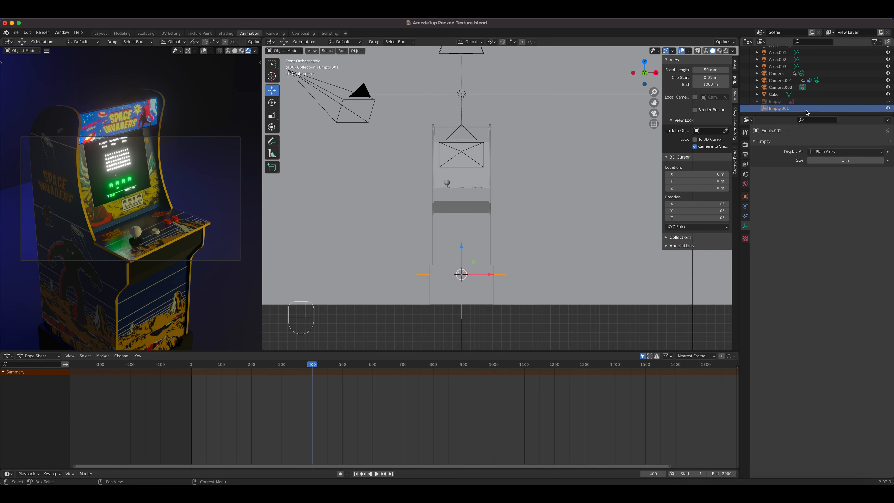
double_click(787, 108)
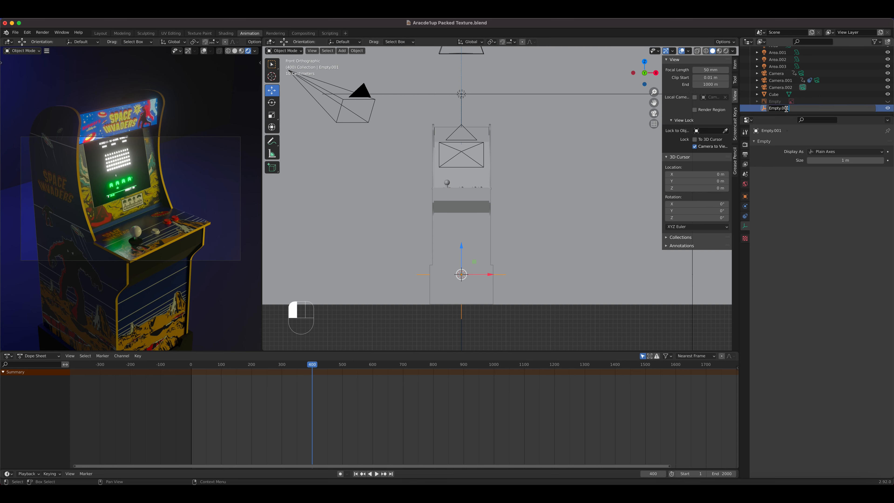
text(Camera)
key(shift)
text(Track Object)
key(Return)
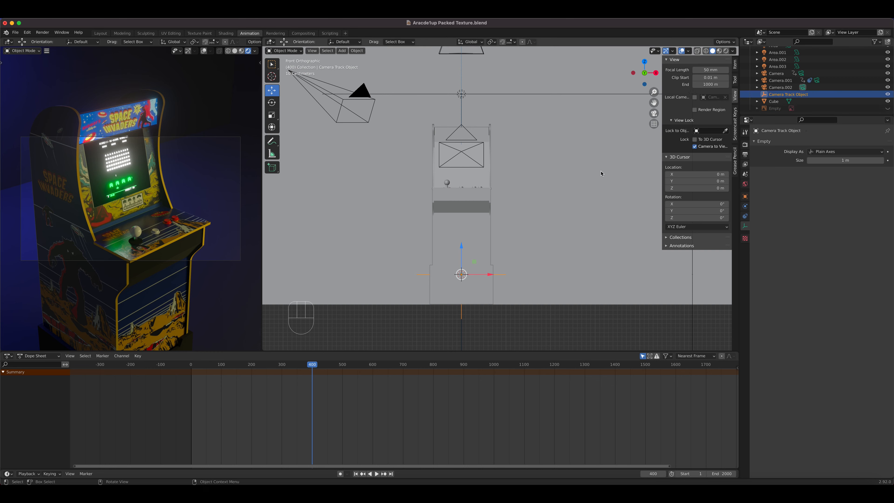
- Raise the Camera Track Object empty to the middle of the cabinet's screen and align it in depth from the side view
drag(463, 249, 469, 135)
click(719, 51)
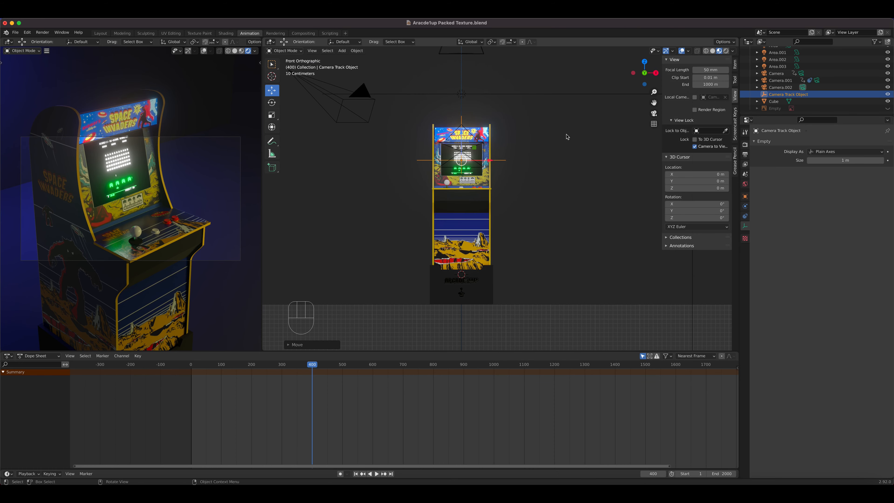
key(KP_3)
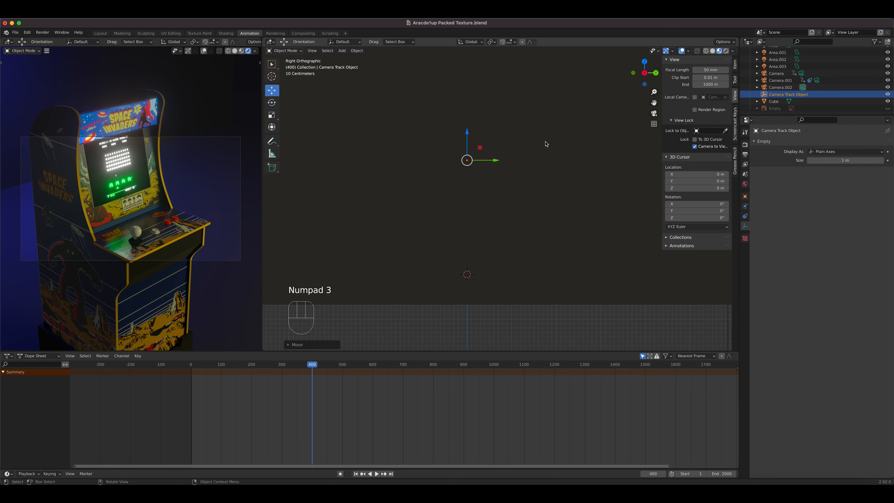
click(705, 51)
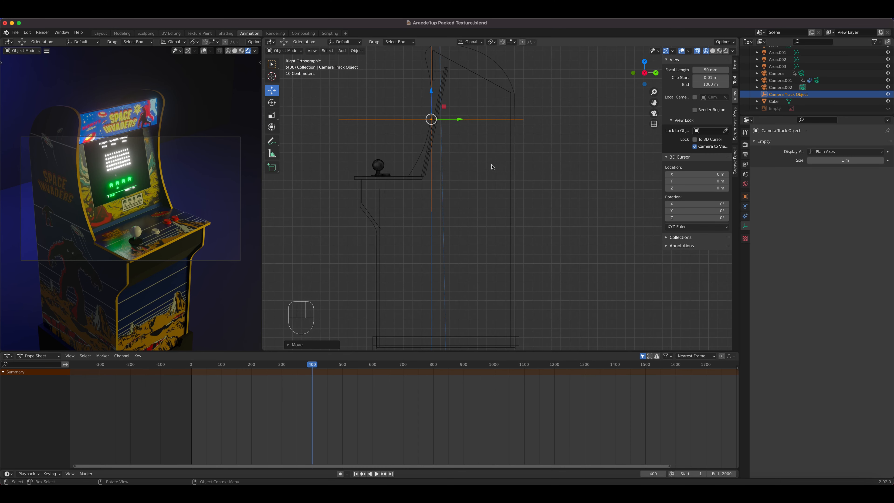
drag(453, 121, 463, 117)
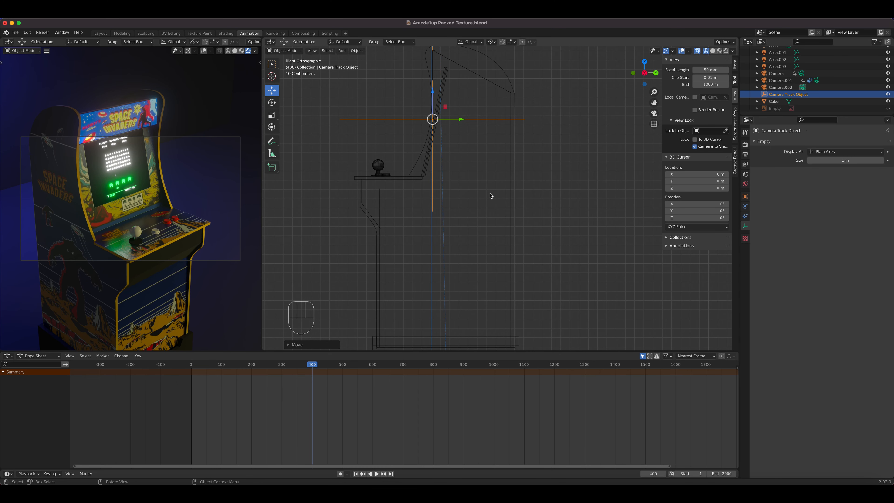
- Select the third camera, look through it in material preview, and add a Track To constraint to it
scroll(501, 203, down, 5)
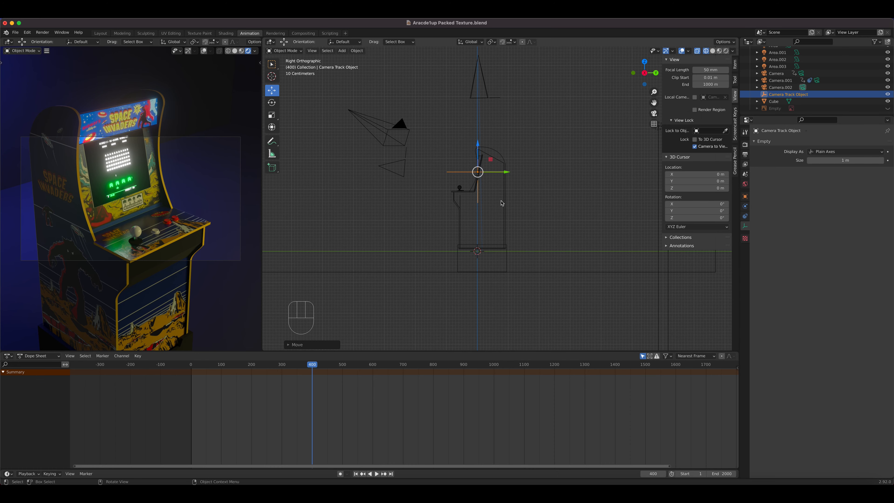
click(405, 178)
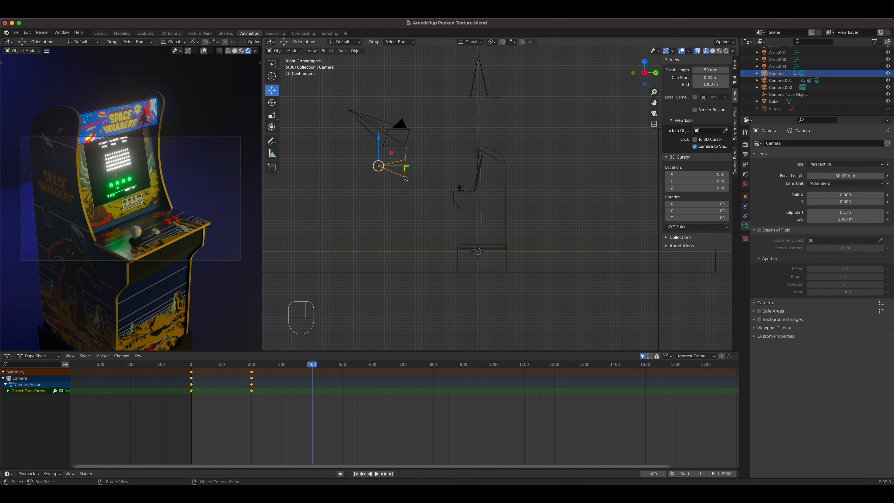
click(784, 87)
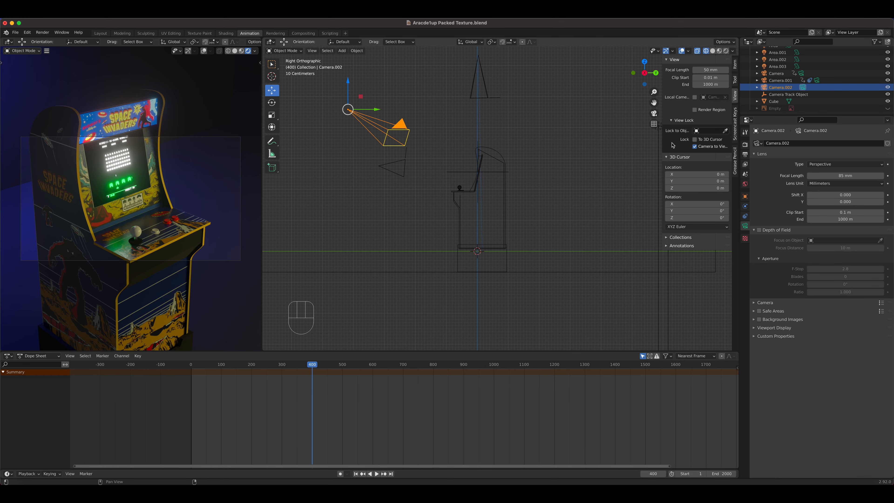
key(KP_0)
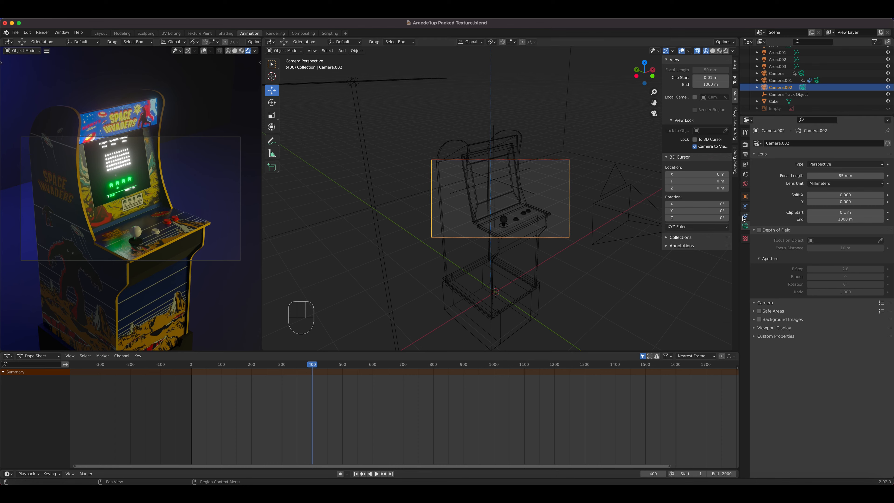
click(719, 51)
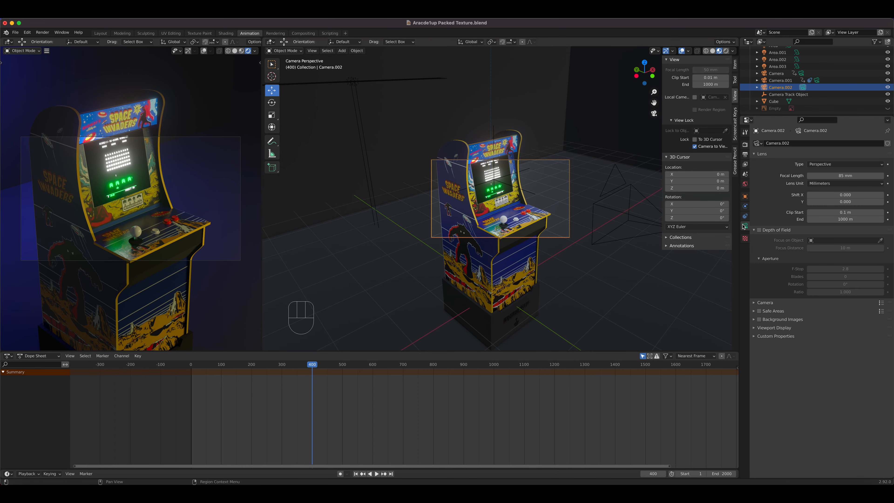
click(744, 216)
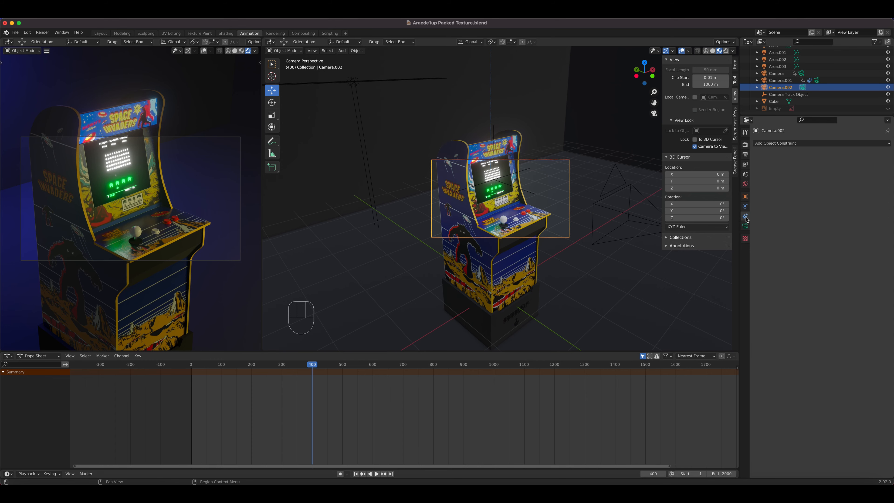
click(785, 143)
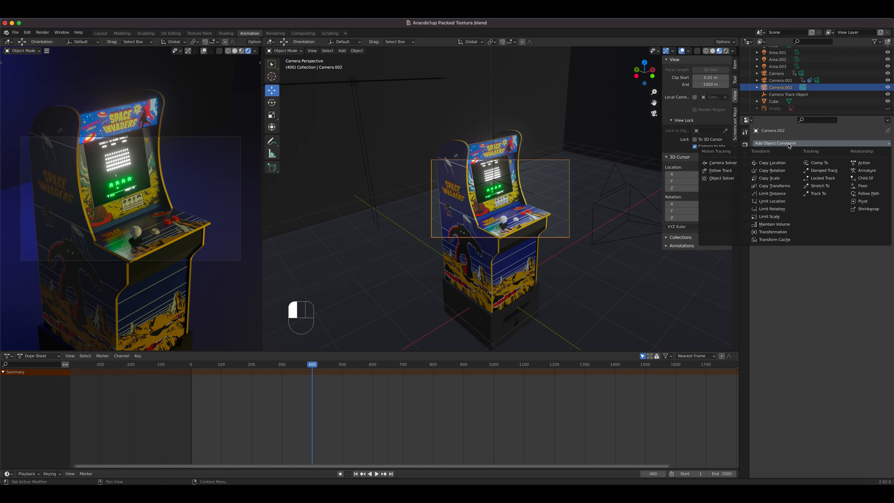
click(818, 195)
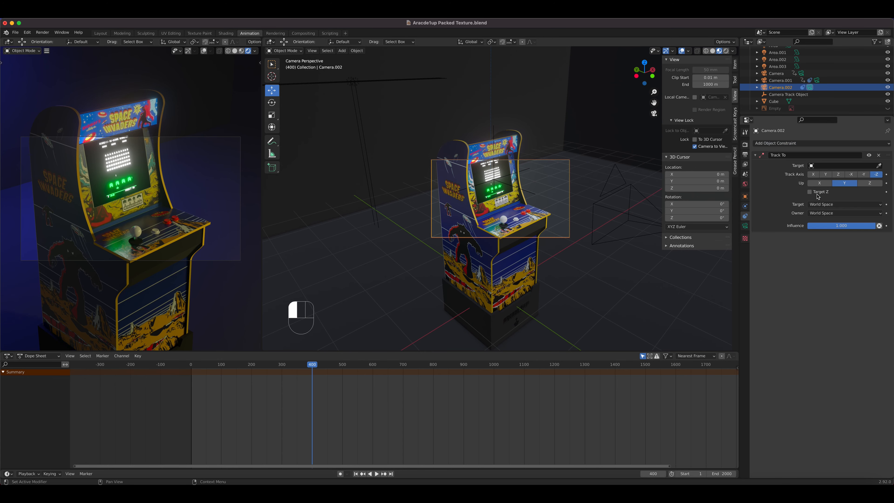
- Target the Track To constraint at Camera Track Object and, from the top view, move the camera to about X -4.82 m, Y -4.97 m
click(879, 167)
click(527, 166)
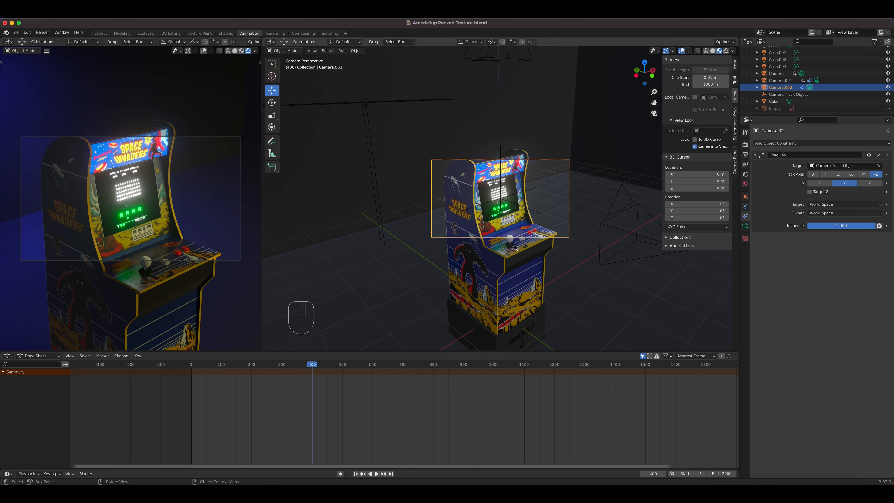
key(KP_7)
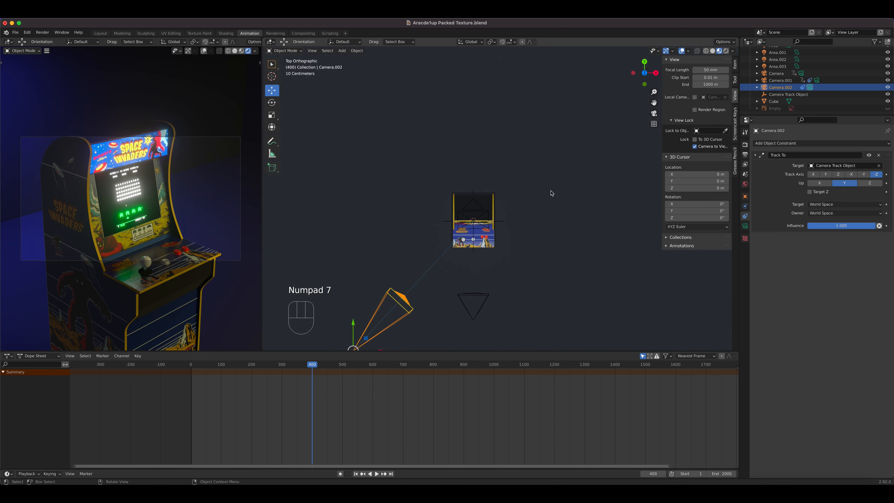
scroll(401, 312, down, 2)
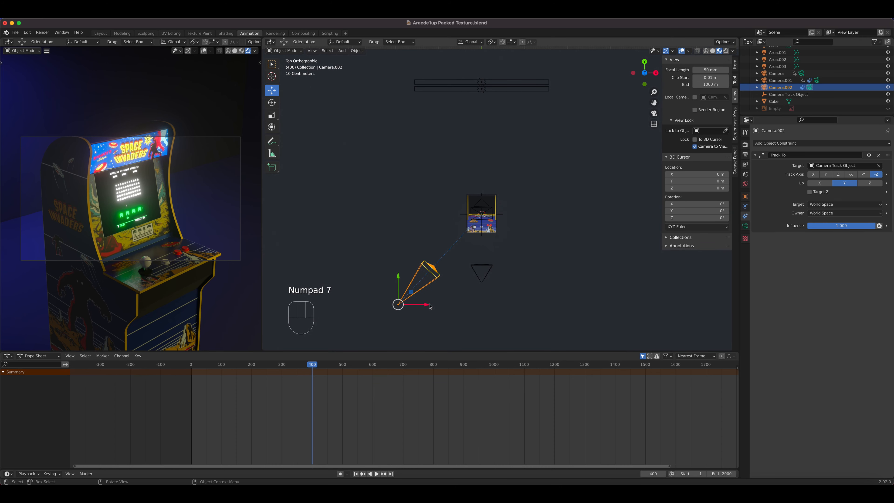
drag(430, 306, 508, 291)
right_click(507, 291)
drag(411, 295, 389, 312)
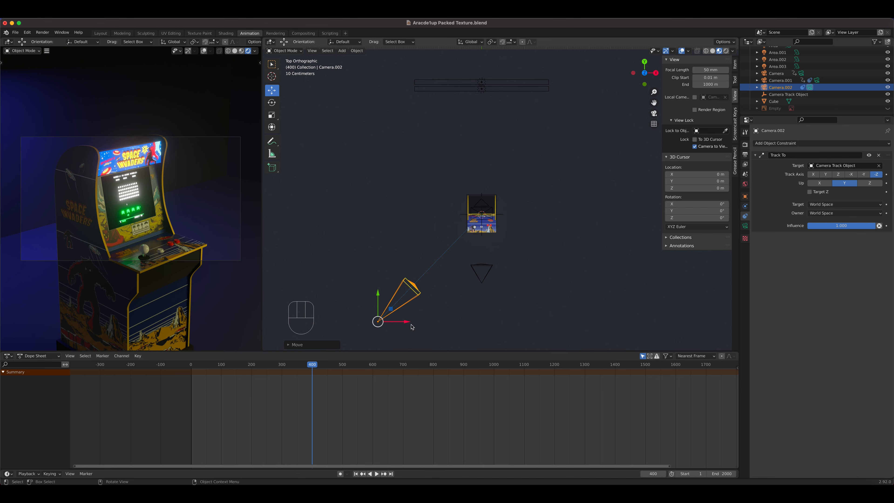
click(735, 64)
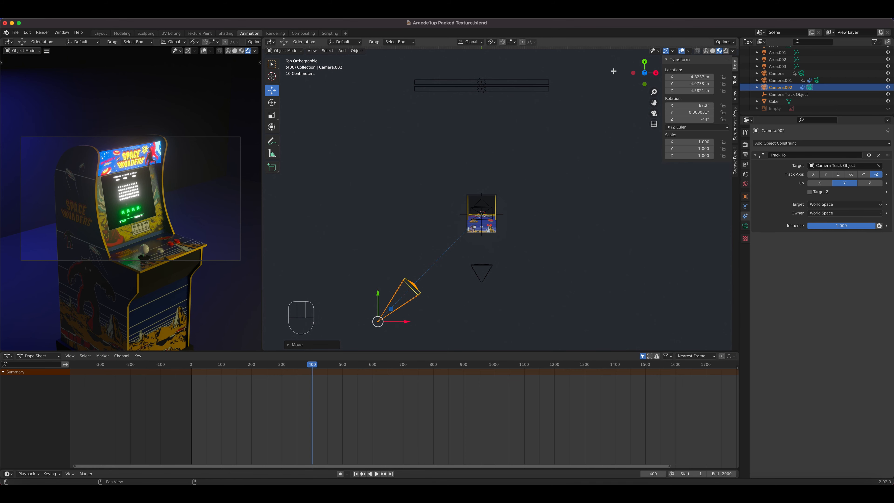
- Save the scene as a new file named Aracde1up Animated Camera.blend
click(15, 32)
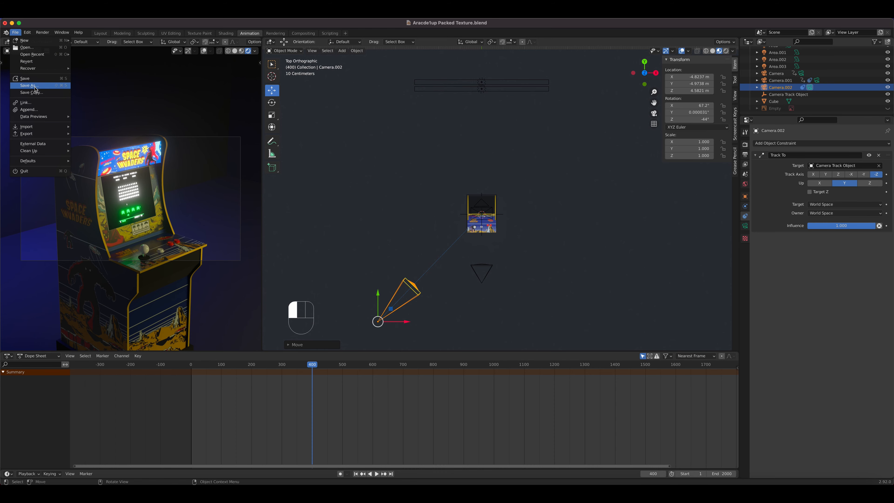
click(25, 88)
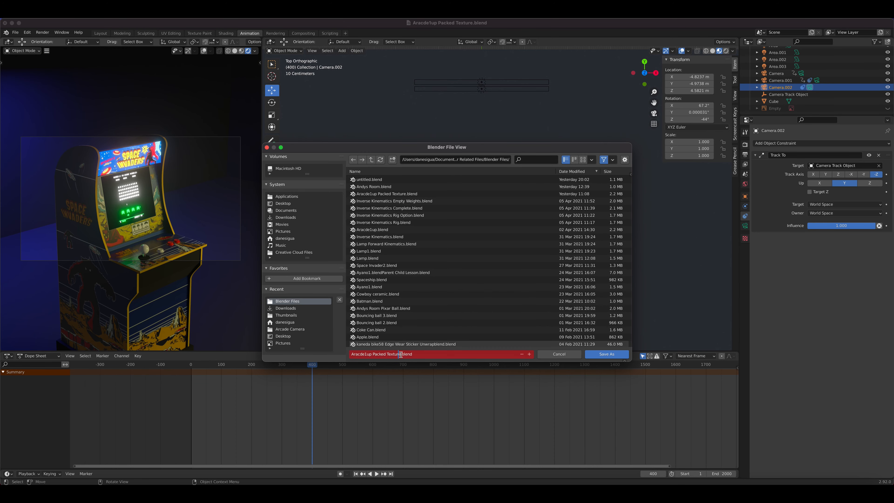
key(BackSpace)
key(BackSpace)
key(BackSpace)
key(BackSpace)
key(BackSpace)
key(BackSpace)
key(BackSpace)
key(BackSpace)
key(BackSpace)
key(BackSpace)
text(Animated Camera)
key(Return)
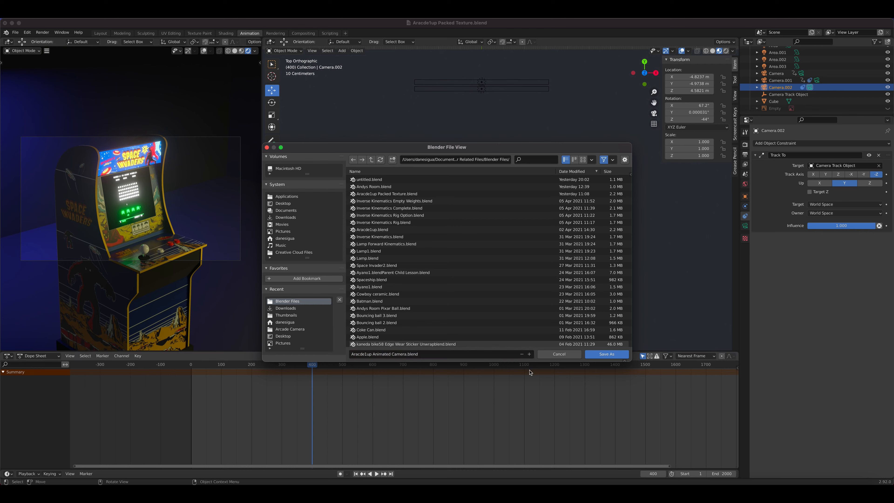
click(597, 353)
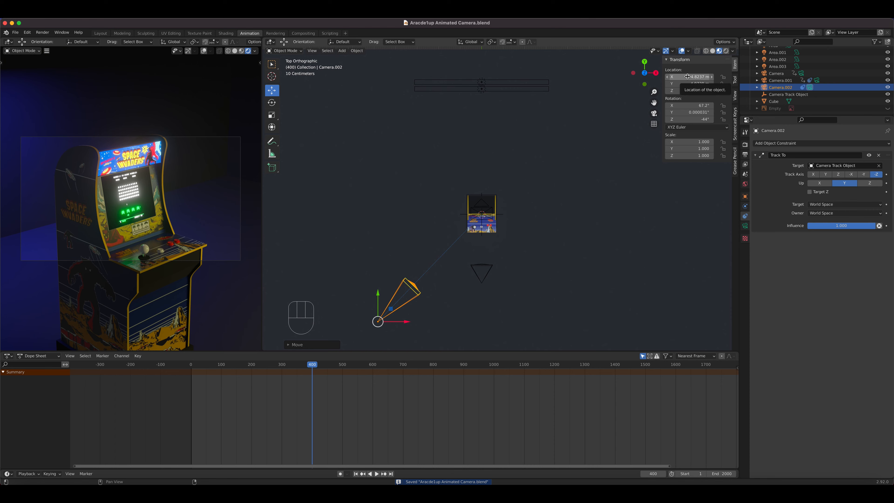
- Insert a single keyframe on the third camera's X location at frame 400
right_click(688, 76)
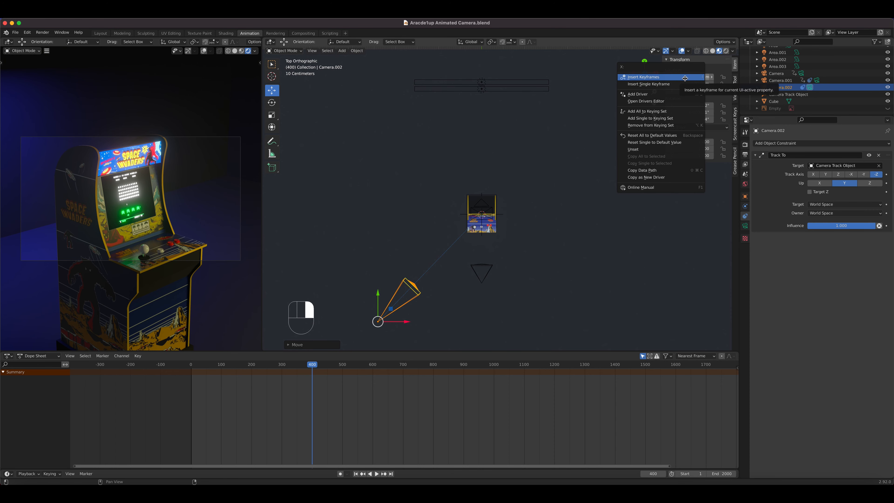
click(669, 88)
click(404, 323)
- At frame 600, move the third camera along X to about 5.94 m and insert a single keyframe on its X location
click(371, 365)
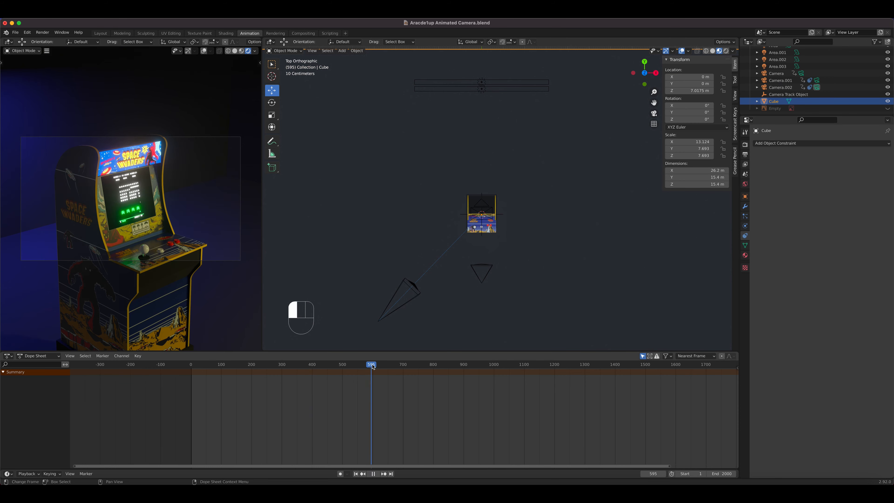
drag(373, 366, 374, 370)
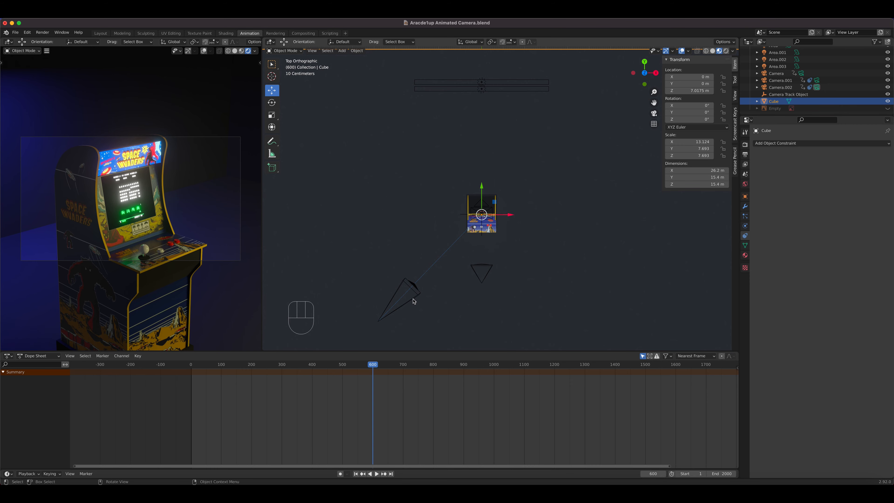
click(415, 299)
drag(407, 324, 639, 322)
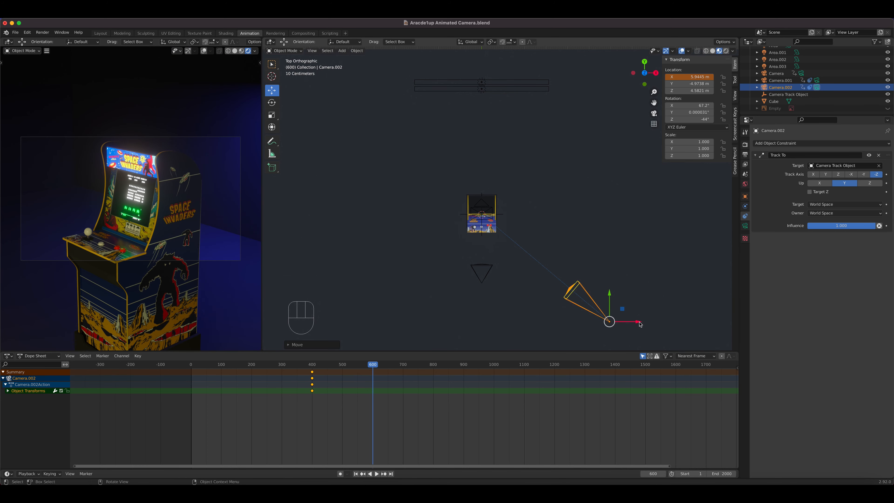
right_click(687, 75)
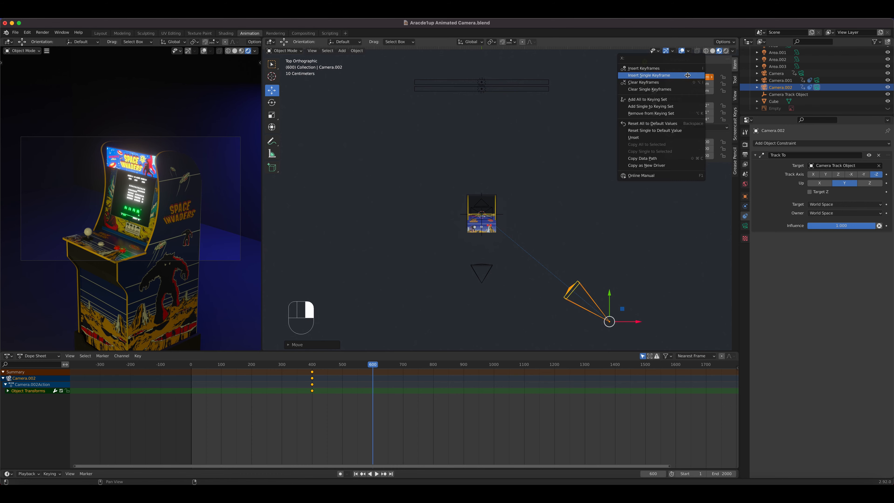
click(687, 75)
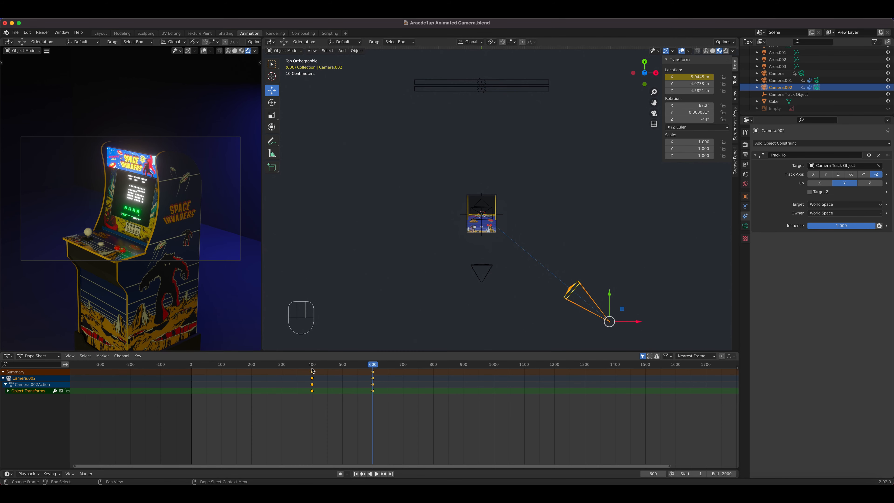
- Play the third camera's move between frames 400 and 600, stop playback and scrub back to about frame 431
click(313, 370)
key(space)
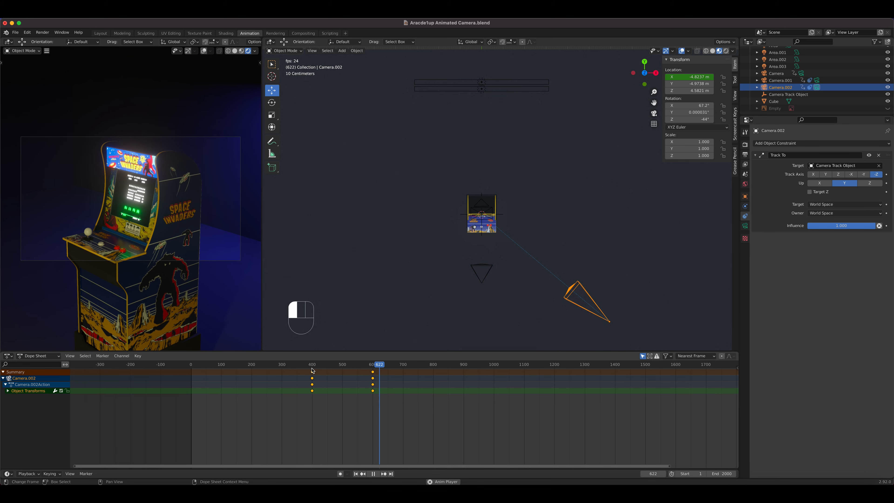
key(space)
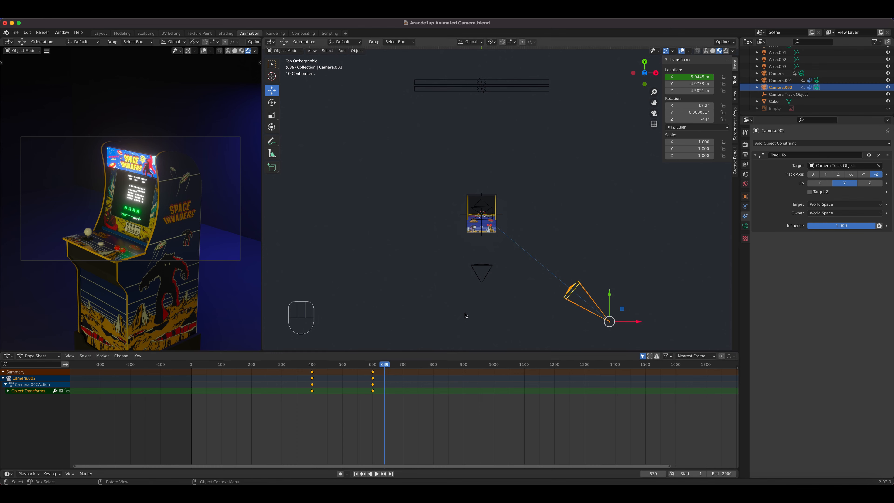
drag(386, 367, 321, 374)
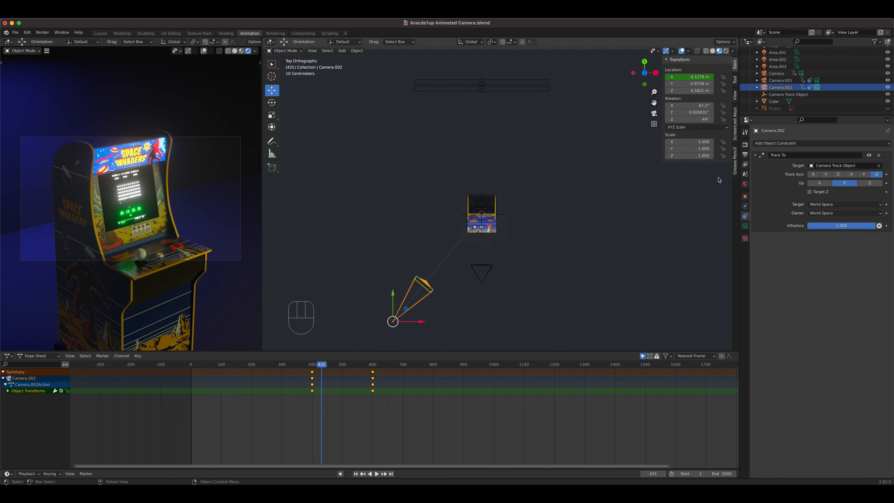
- Make Camera.001 the active camera, look through it and scrub back towards frame 400
click(781, 81)
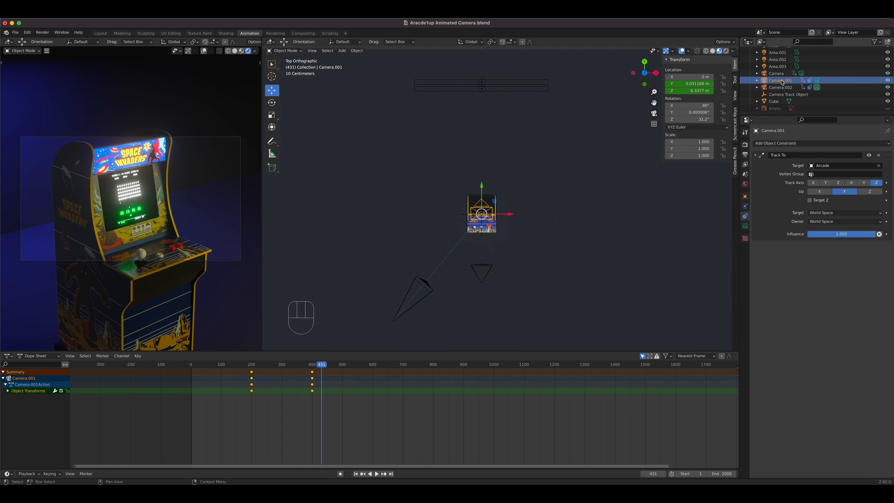
key(ctrl+KP_0)
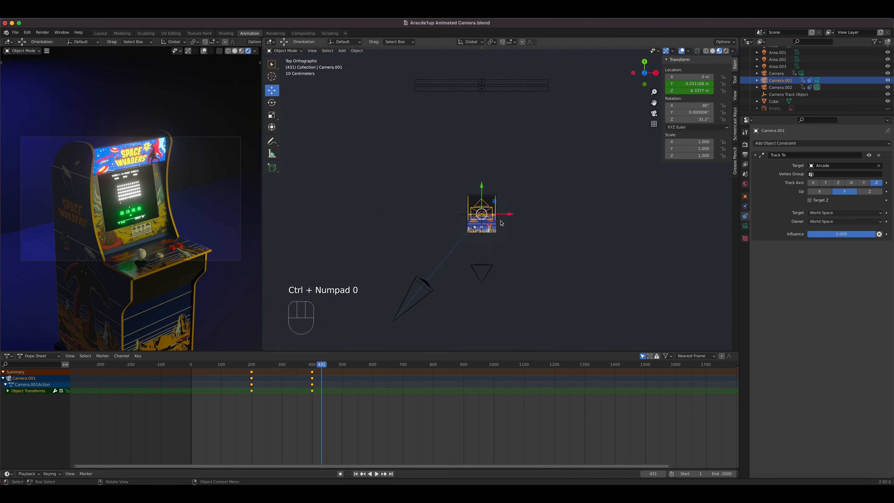
key(ctrl+KP_0)
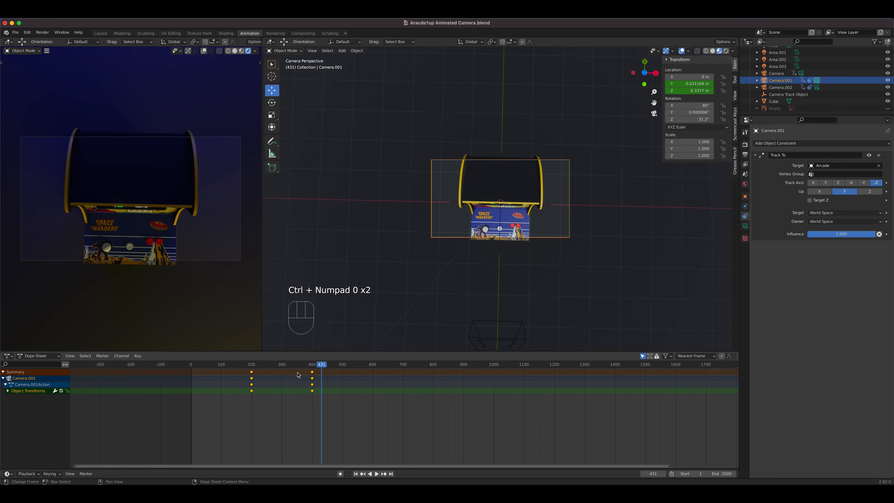
mouse_move(323, 368)
mouse_down()
mouse_move(250, 370)
mouse_move(318, 372)
mouse_up()
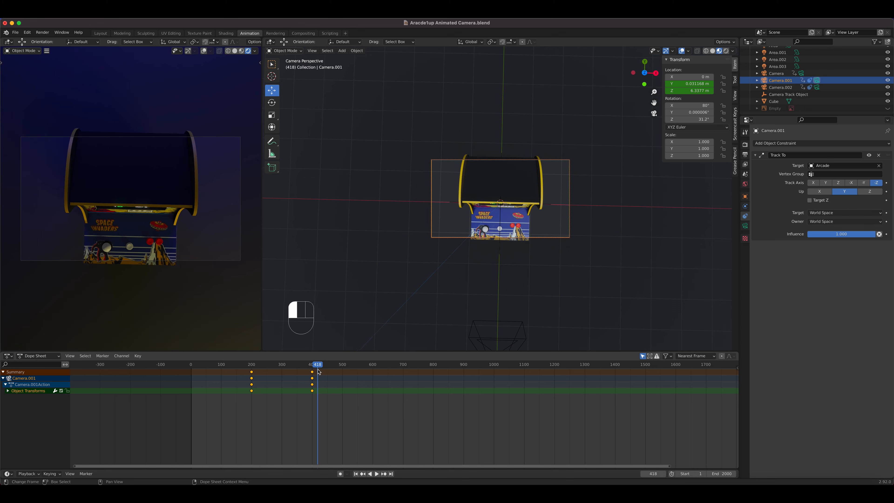
- At frame 600, add a fourth camera and set its focal length to 85 mm
drag(318, 371, 375, 369)
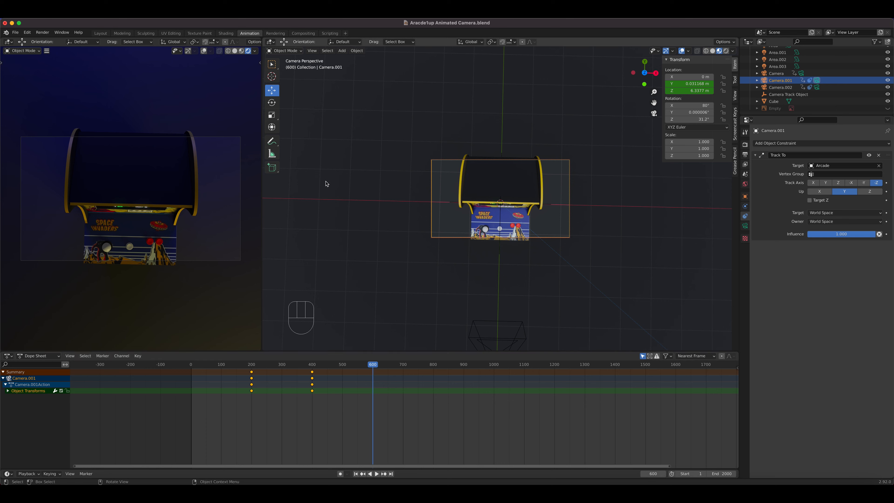
drag(341, 50, 361, 163)
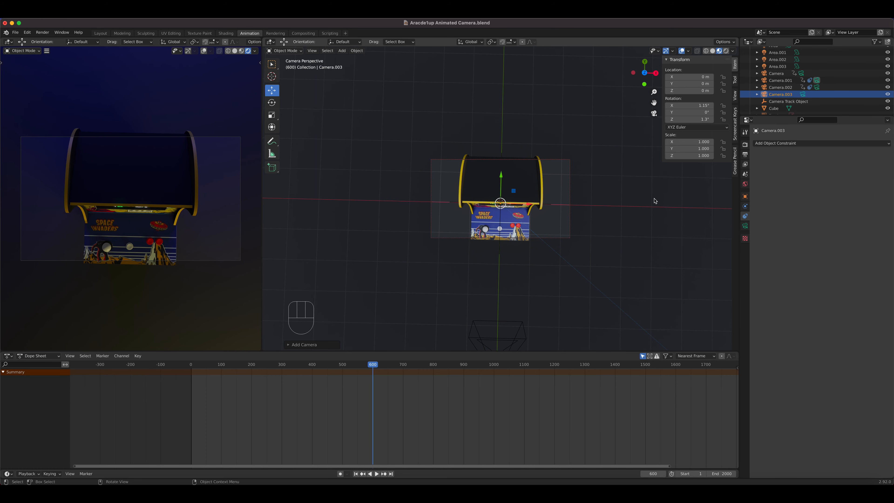
click(744, 226)
click(846, 176)
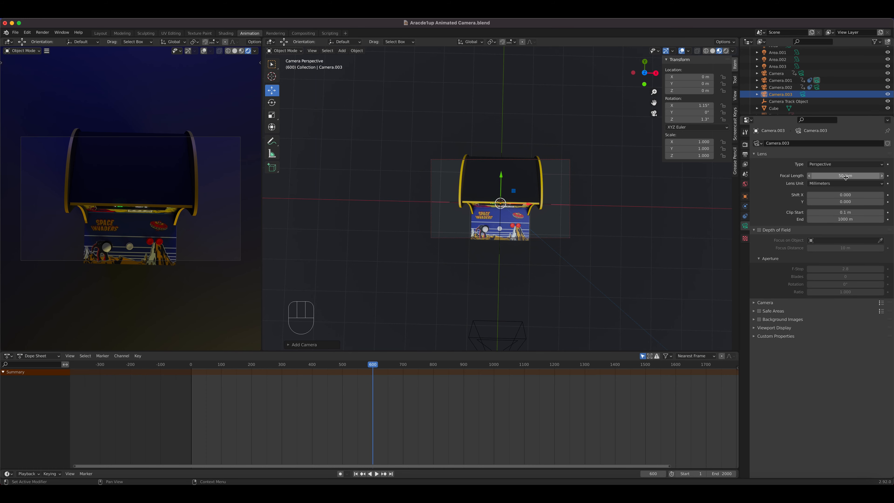
click(846, 176)
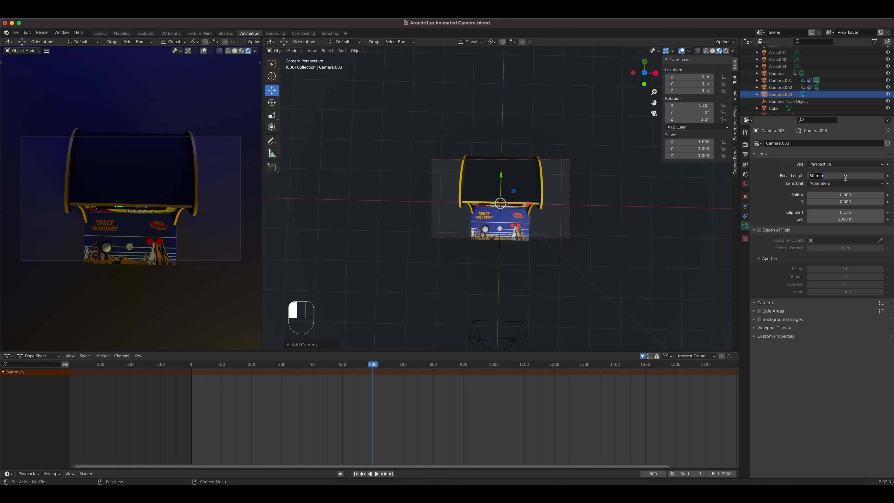
key(Return)
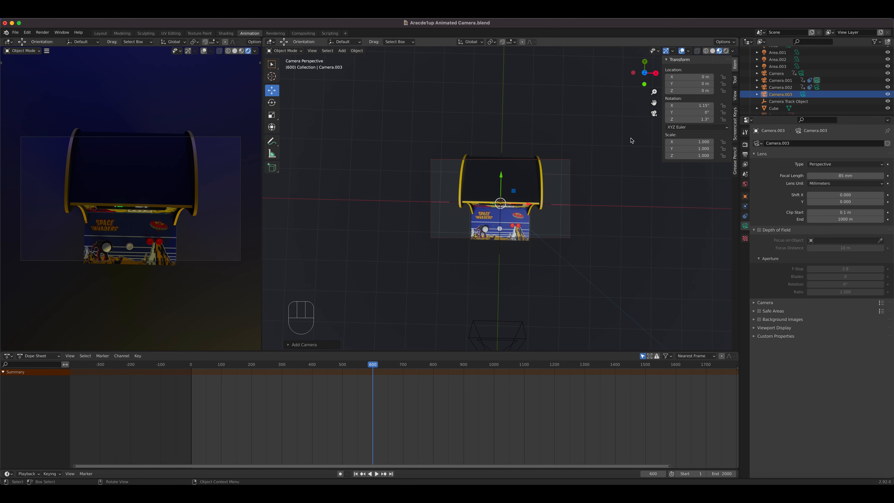
- Make the new camera active and pull it back to frame the cabinet from straight above, at about Z 9.7 m
key(ctrl+KP_0)
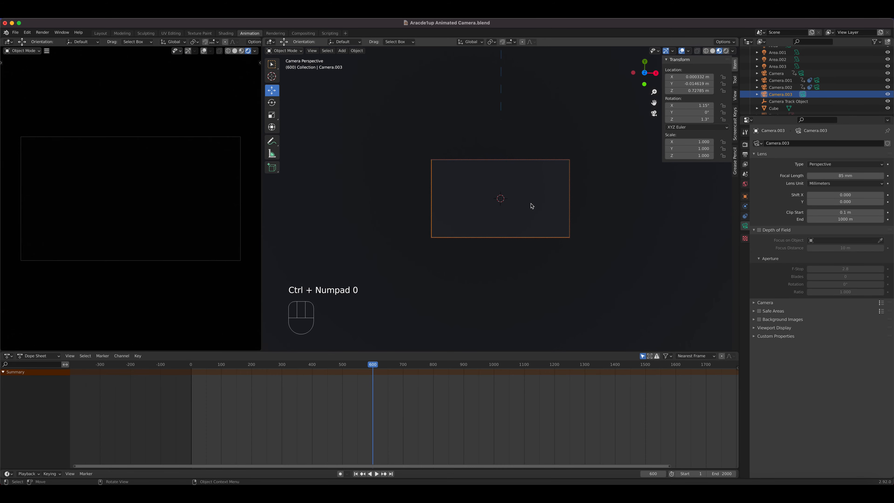
scroll(596, 180, down, 11)
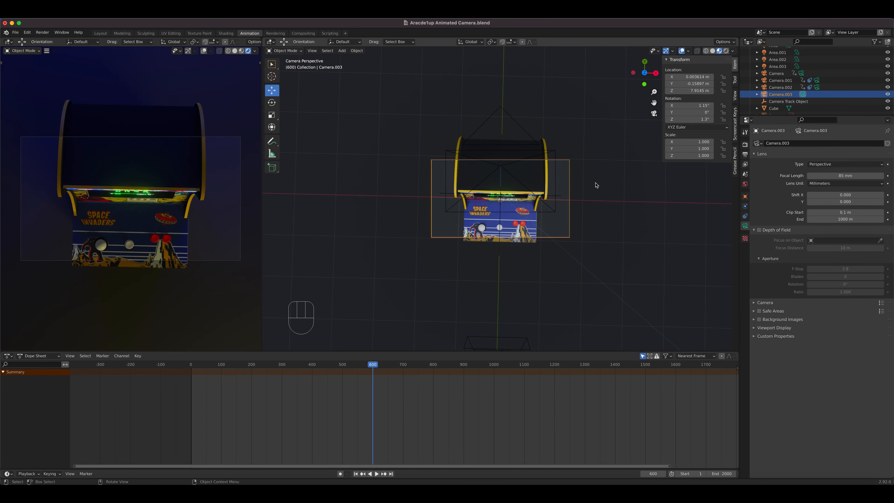
mouse_move(546, 197)
middle_down()
mouse_move(543, 166)
mouse_move(540, 191)
mouse_move(550, 198)
mouse_move(503, 195)
mouse_move(543, 203)
middle_up()
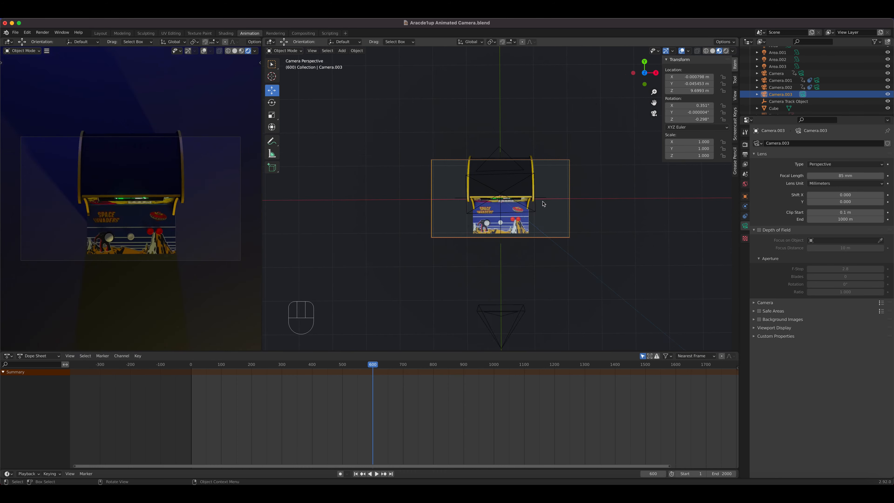
scroll(543, 204, up, 3)
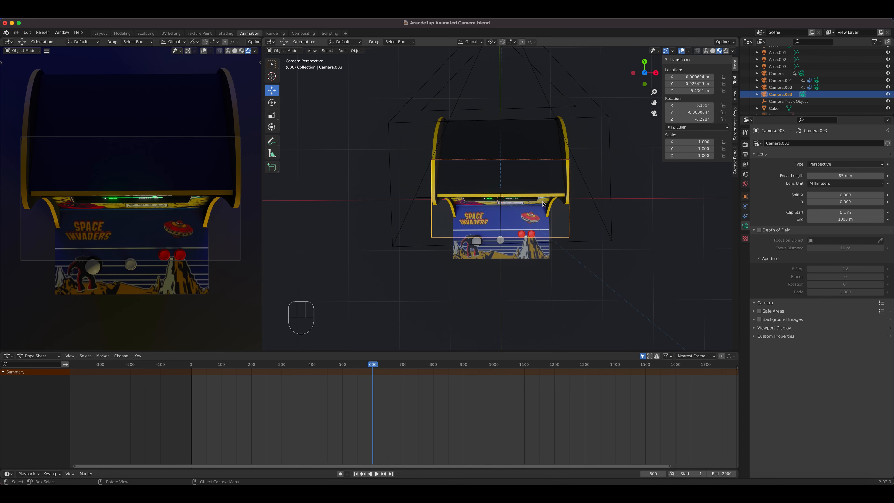
scroll(543, 203, down, 1)
scroll(542, 203, down, 2)
scroll(543, 203, up, 3)
scroll(543, 203, down, 3)
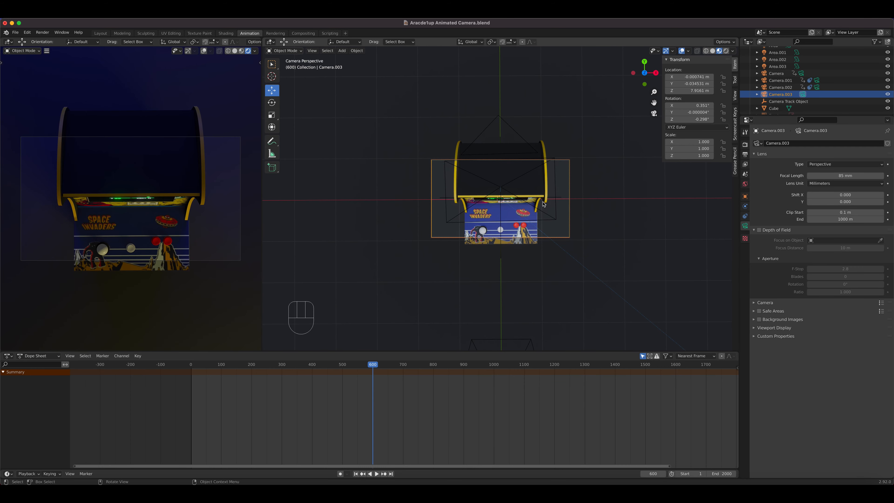
scroll(543, 203, down, 2)
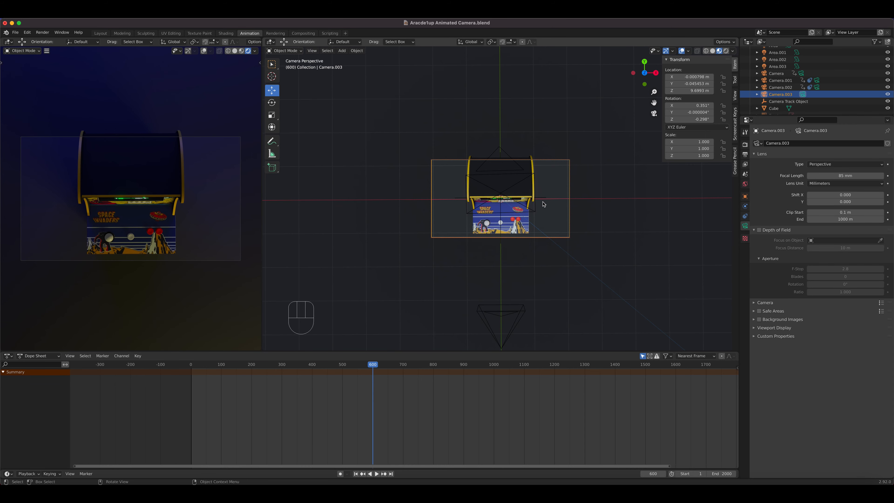
- Add a Track To constraint to the fourth camera
click(745, 216)
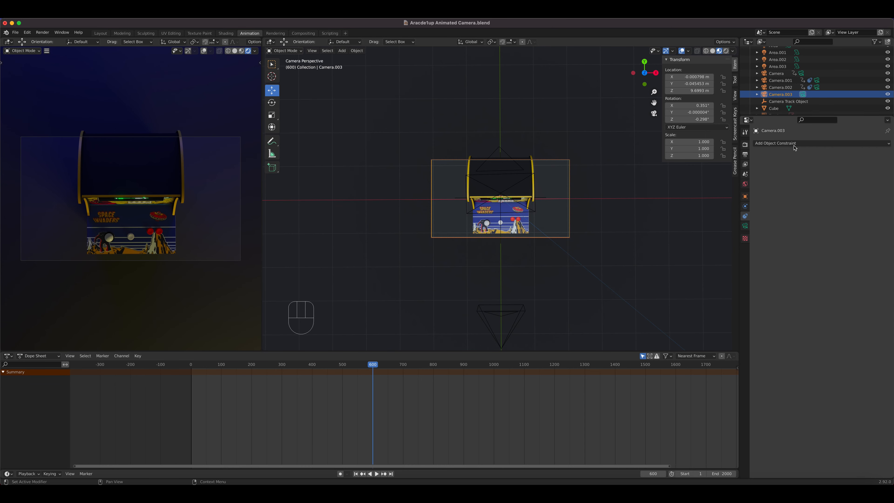
click(794, 147)
click(818, 195)
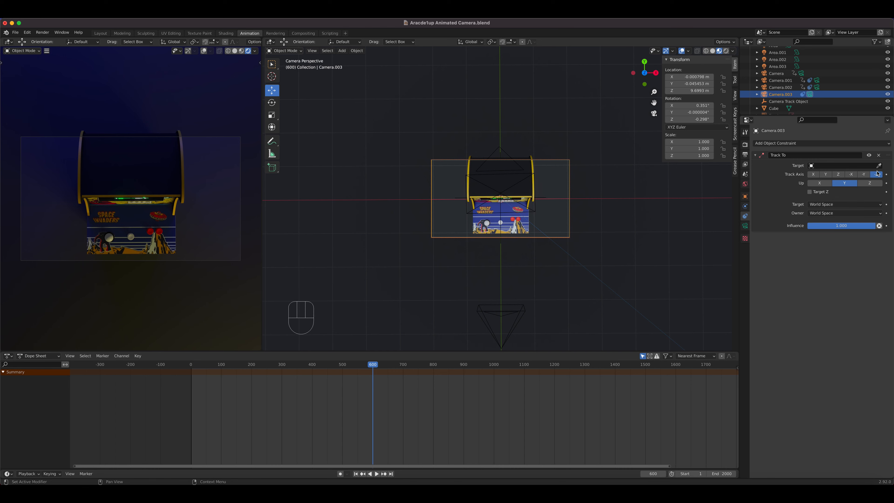
- Set Camera Track Object as the fourth camera's tracking target and show the scene in wireframe from the right side
click(879, 166)
click(545, 194)
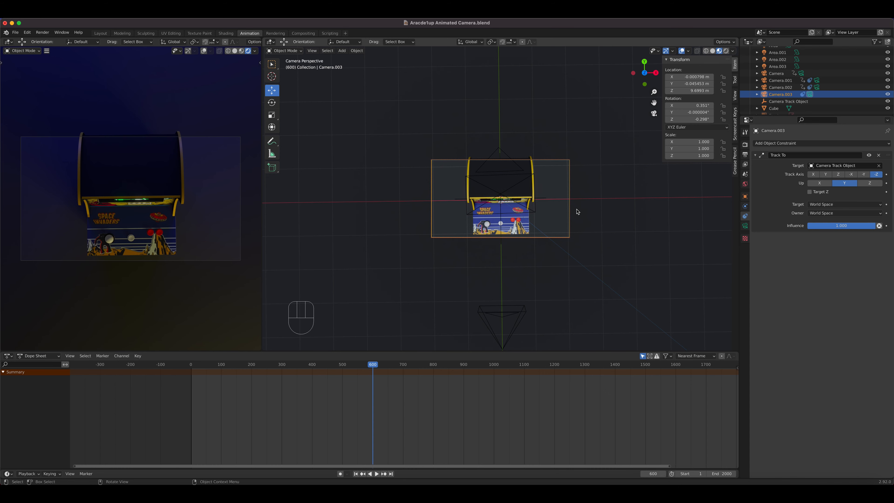
key(KP_3)
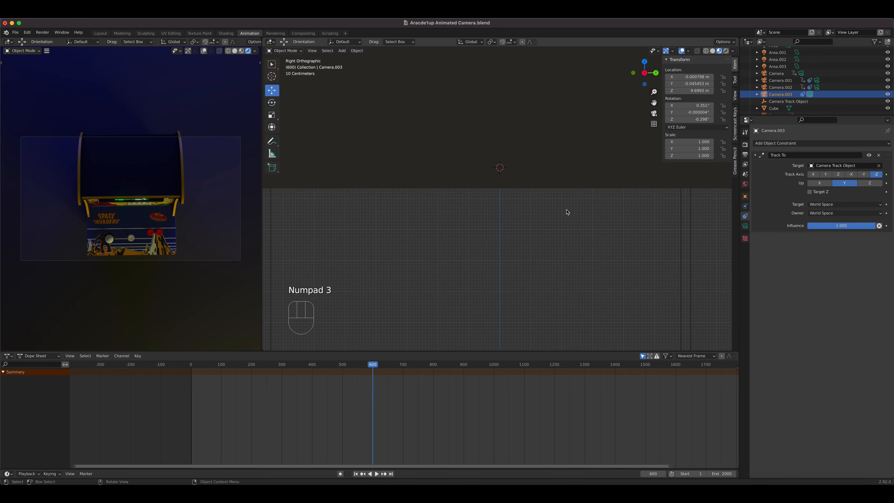
click(705, 51)
scroll(504, 109, down, 5)
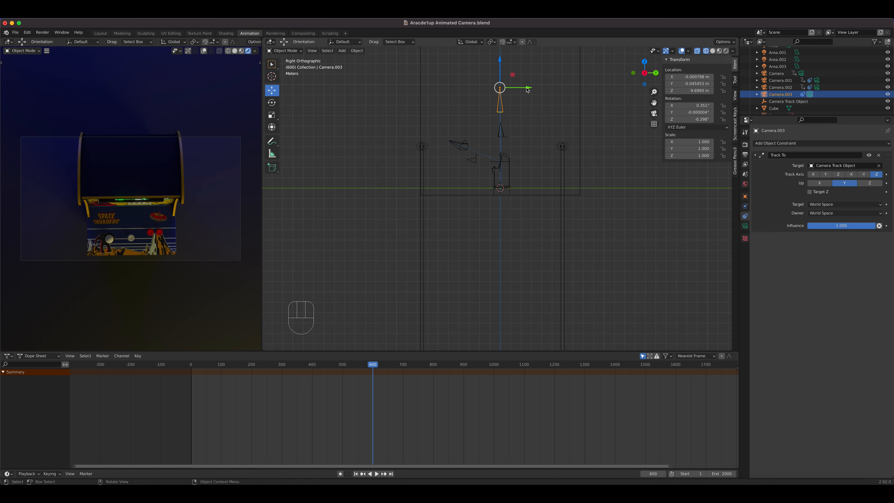
drag(527, 89, 445, 105)
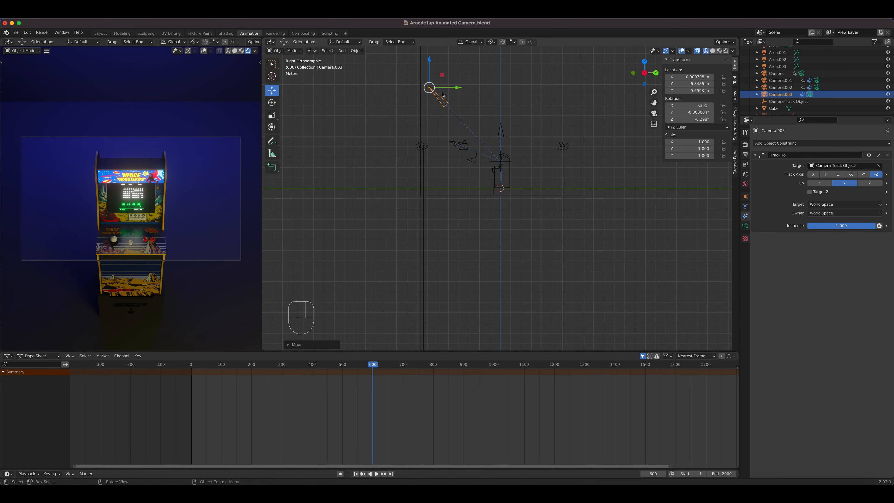
drag(429, 61, 423, 134)
drag(459, 162, 355, 166)
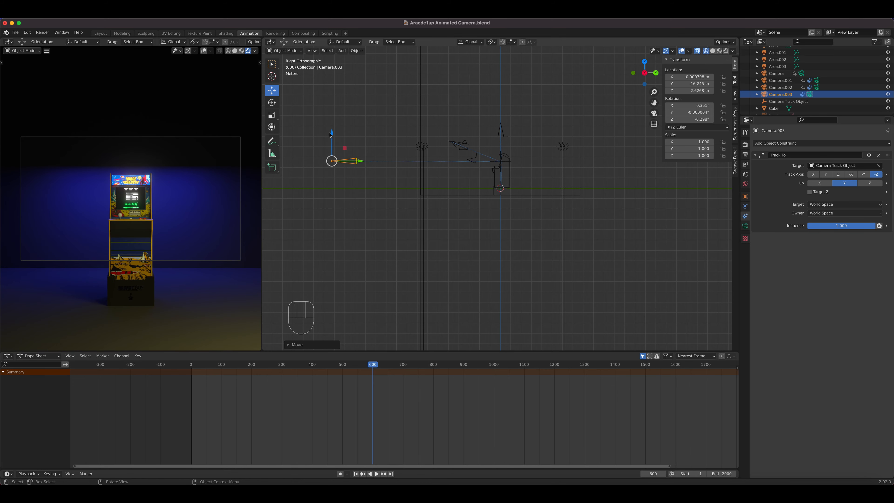
drag(330, 134, 365, 137)
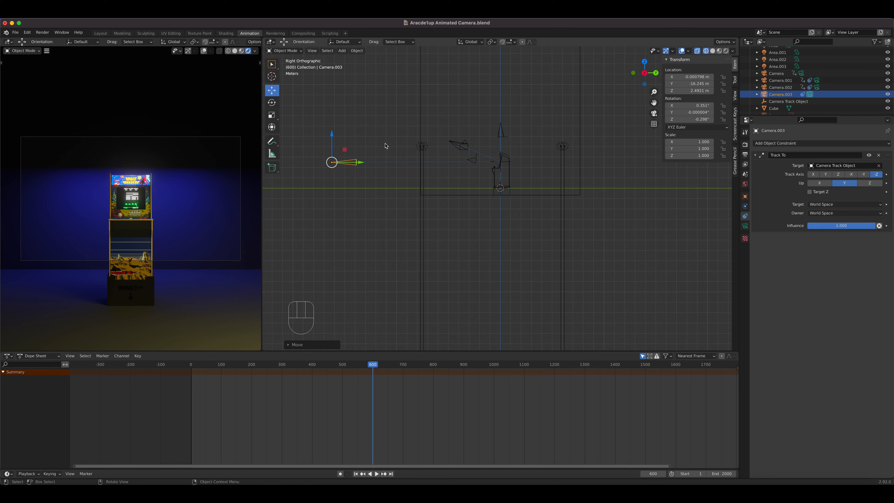
key(super+z)
key(super+z)
key(super+z)
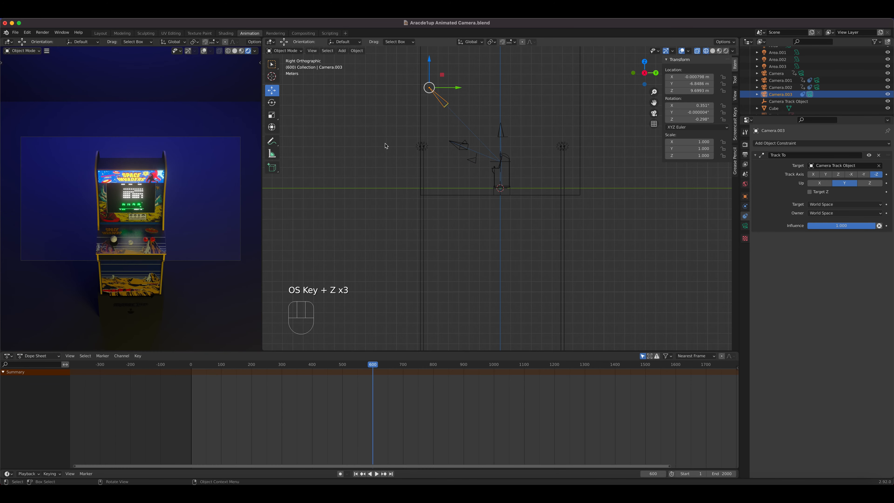
key(super+z)
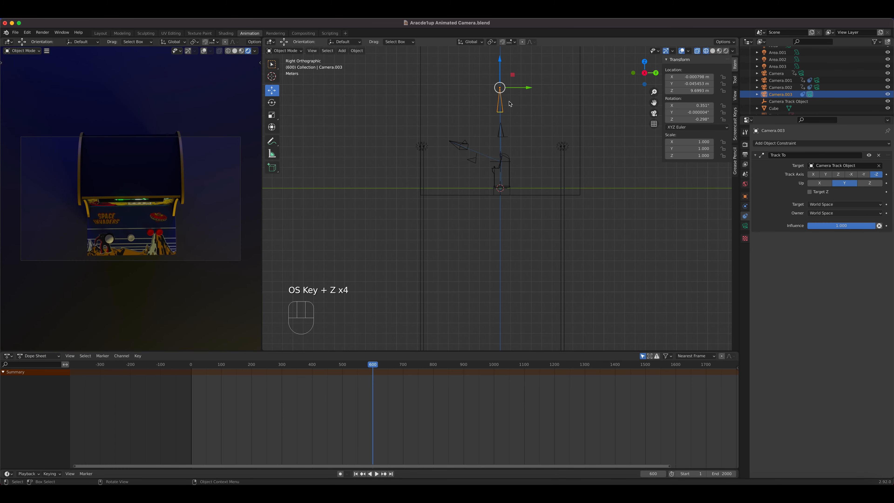
- At frame 600, insert a single keyframe on the fourth camera's Y location
mouse_move(372, 365)
mouse_down()
mouse_move(388, 369)
mouse_move(351, 368)
mouse_move(381, 368)
mouse_move(374, 371)
mouse_up()
right_click(686, 83)
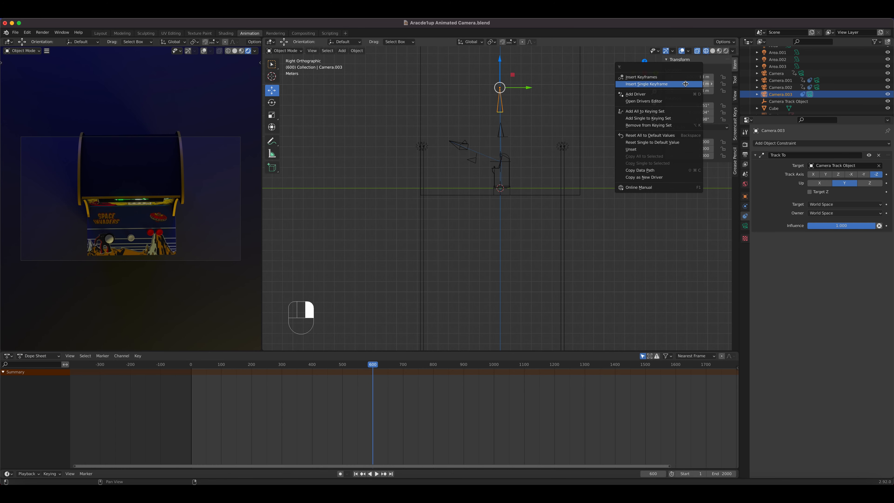
click(686, 83)
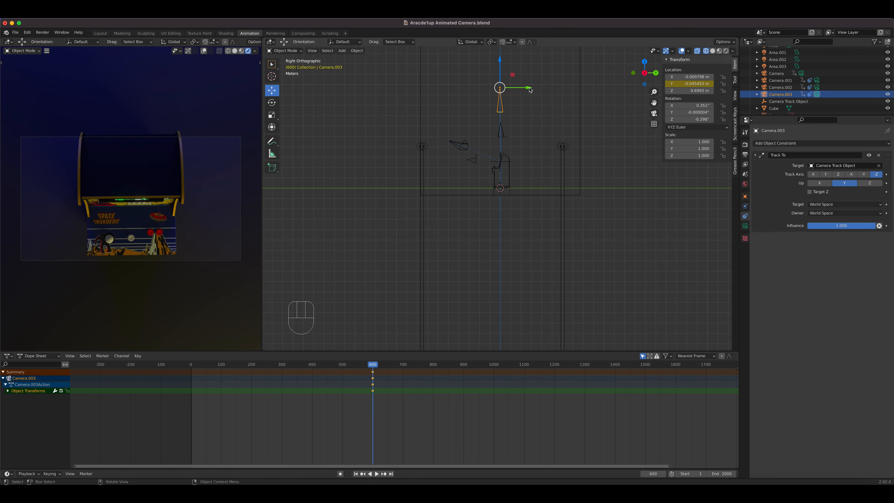
- At frame 800, move the fourth camera out in front of the cabinet to about Y -9.37 m and keyframe its Y location
click(435, 366)
drag(434, 366, 434, 368)
key(Right)
key(Up)
key(Down)
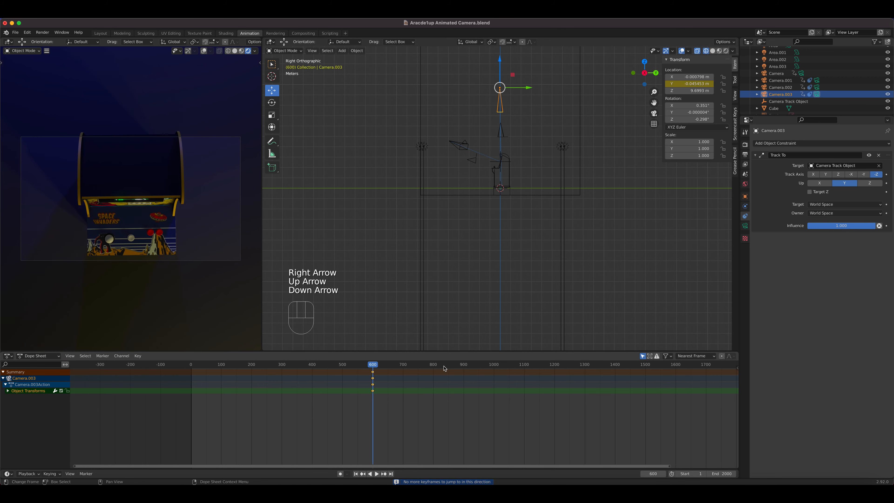
drag(435, 366, 435, 368)
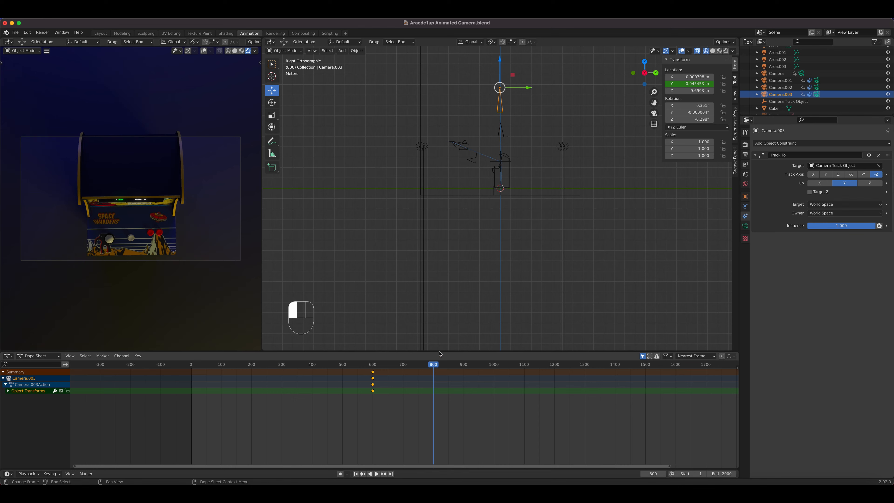
drag(526, 88, 427, 104)
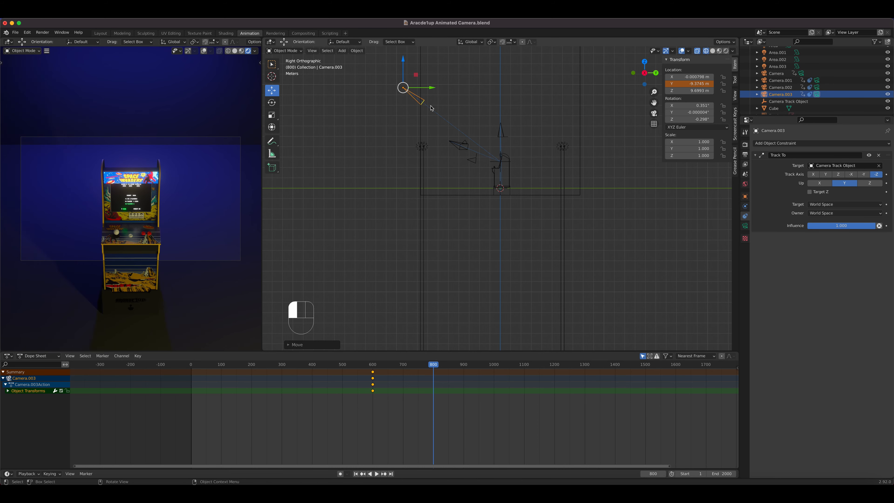
right_click(685, 84)
click(672, 78)
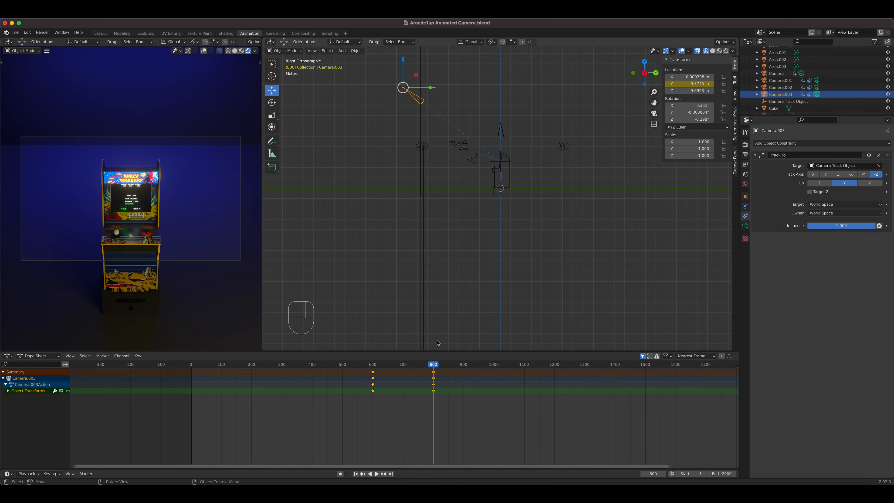
- Return to frame 600 and insert a single keyframe on the fourth camera's Z location
drag(433, 366, 373, 369)
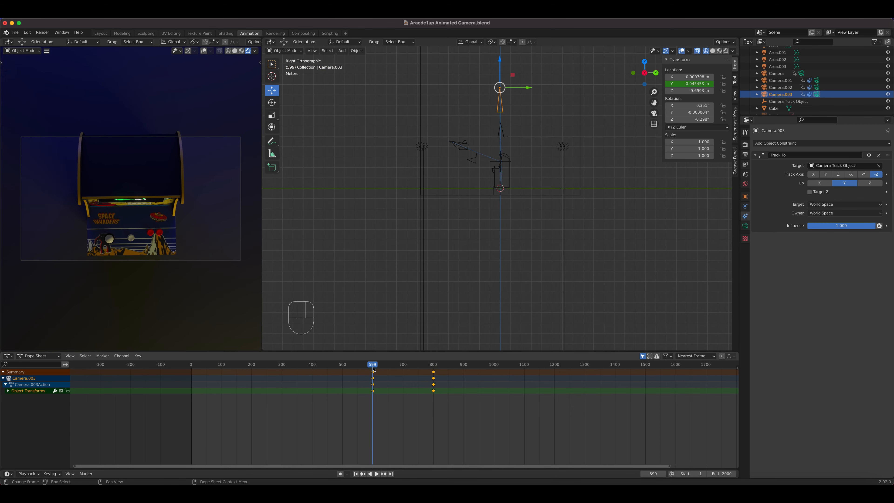
key(Up)
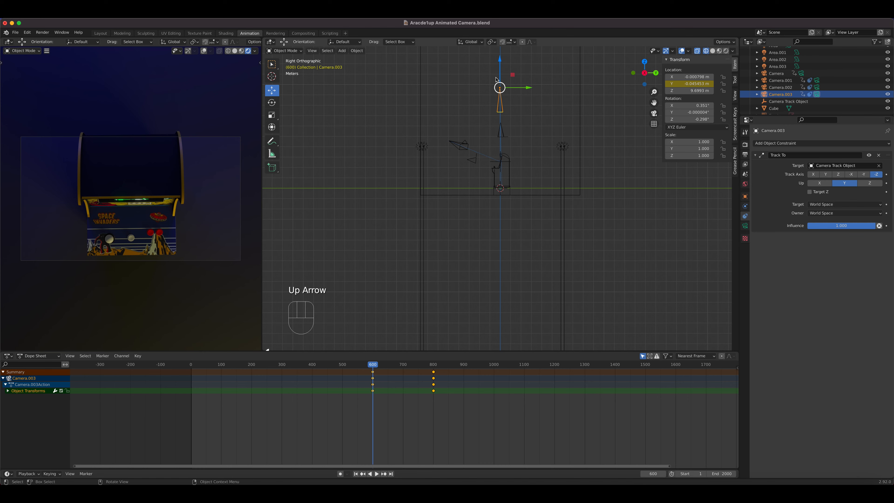
right_click(693, 90)
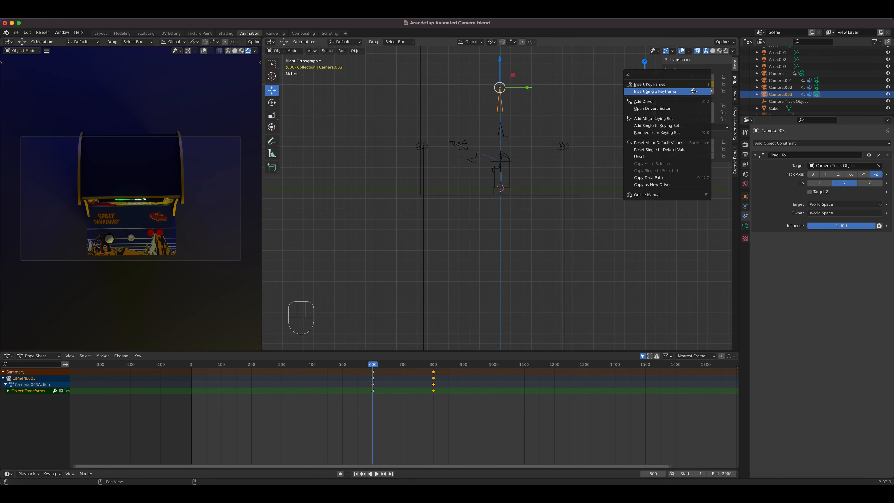
click(693, 91)
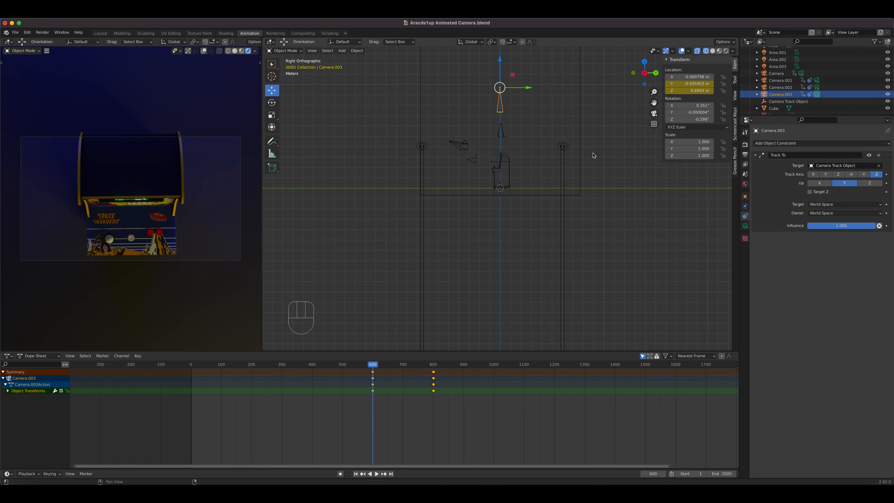
- At frame 800, lower the fourth camera to about Z 1.99 m and keyframe its Z location
click(435, 366)
drag(404, 61, 399, 166)
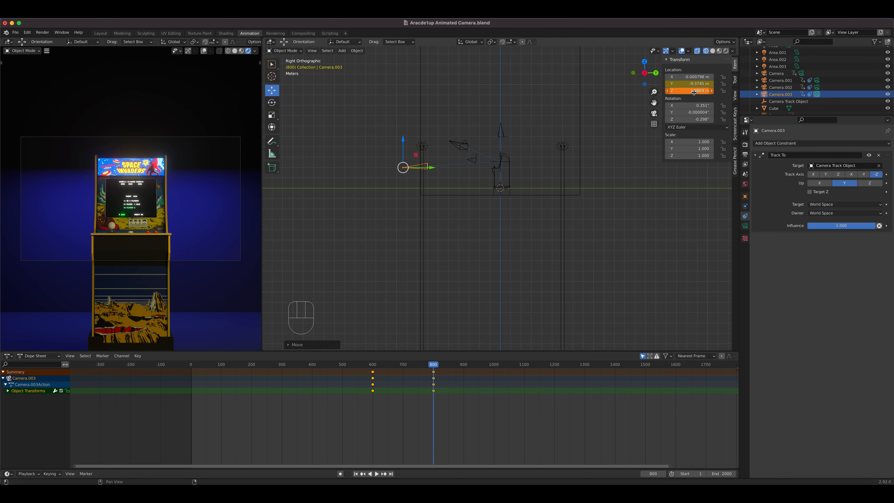
right_click(691, 83)
click(691, 106)
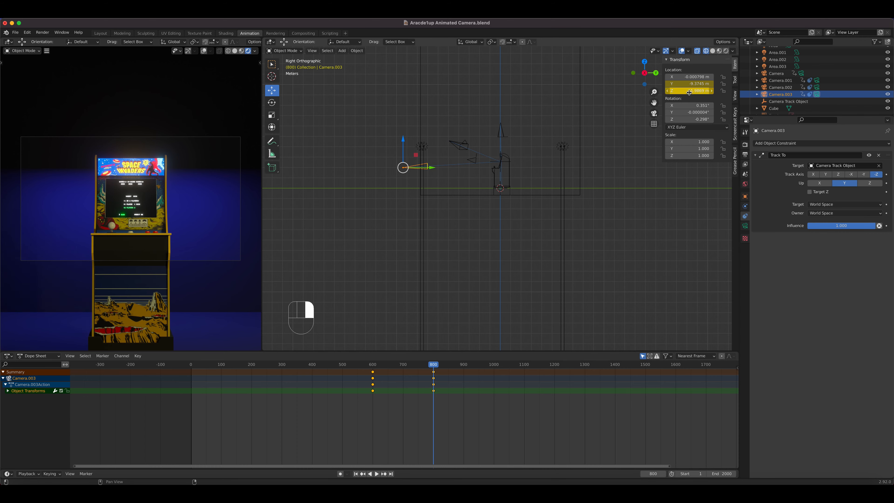
- Play back the fourth camera's animation from frame 600 to just past frame 800
drag(430, 366, 373, 380)
key(space)
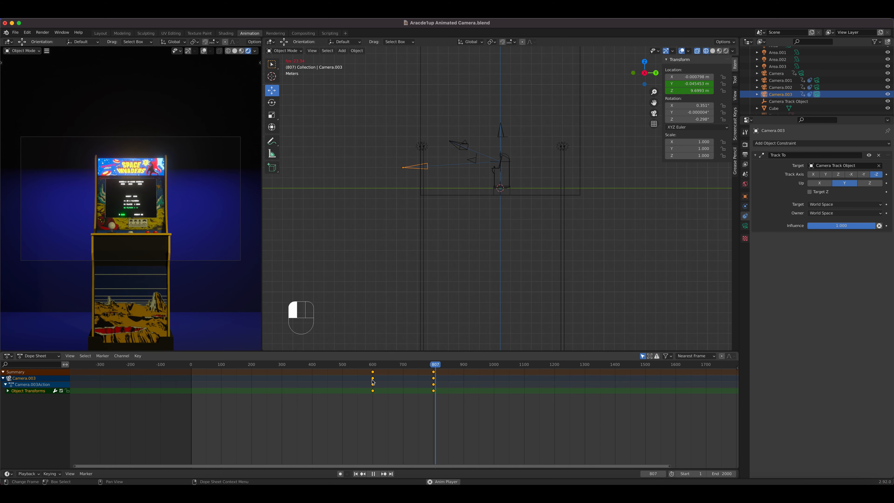
key(space)
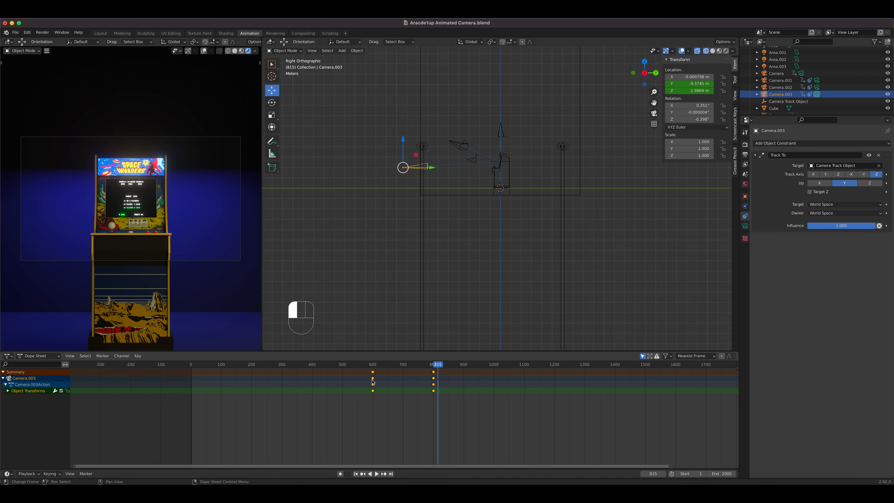
- Make the first camera the active one and scrub the timeline from about frame 204 to frame 1010
click(777, 73)
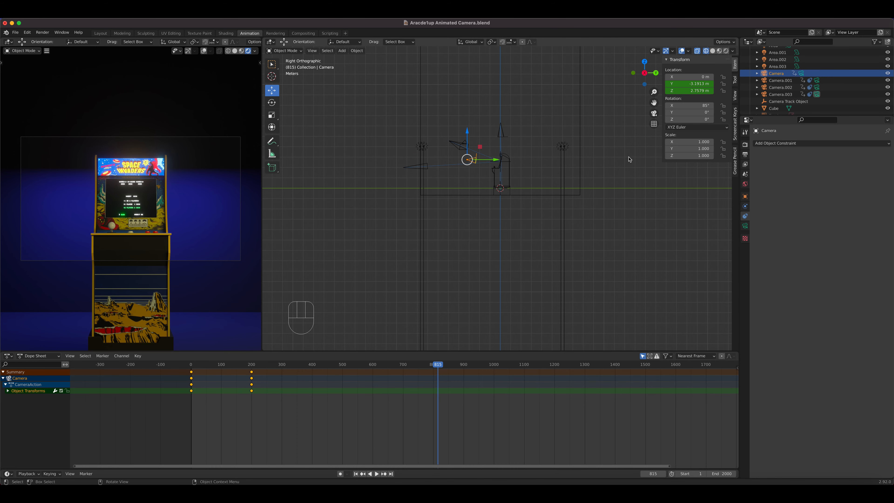
key(ctrl+KP_0)
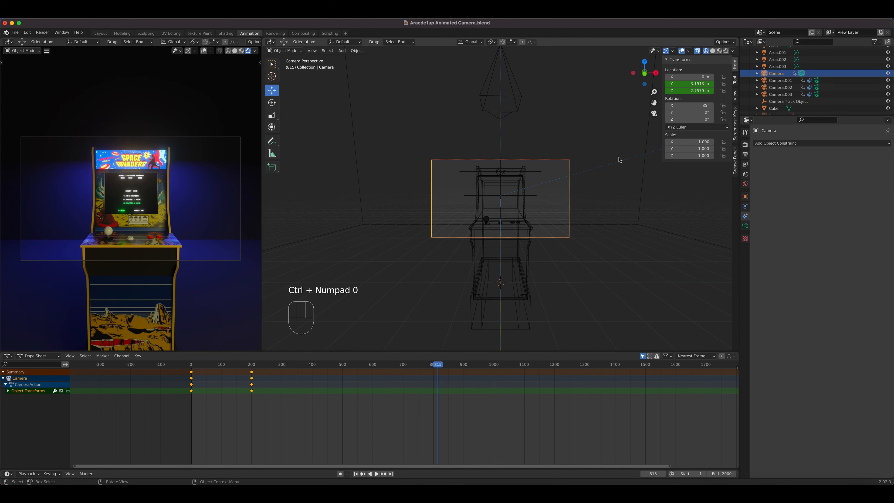
mouse_move(253, 368)
mouse_down()
mouse_move(200, 369)
mouse_move(254, 367)
mouse_up()
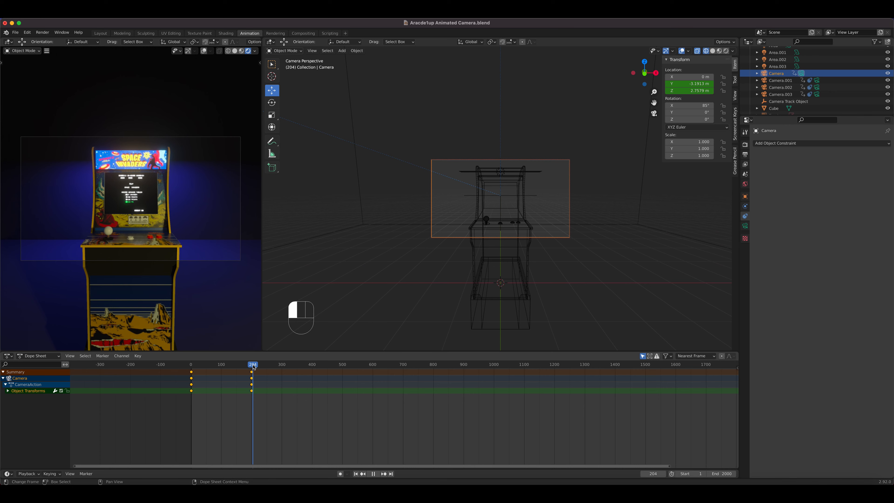
drag(253, 366, 498, 372)
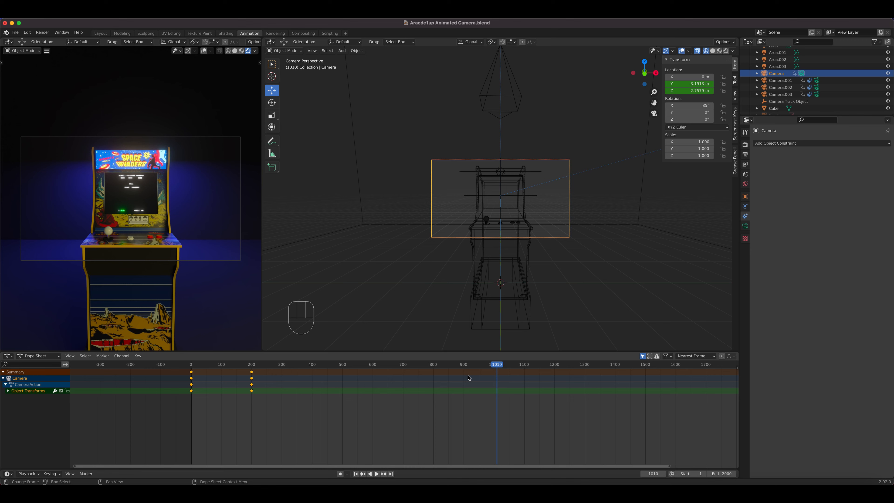
- Rename the first camera object as CAM 01
click(604, 344)
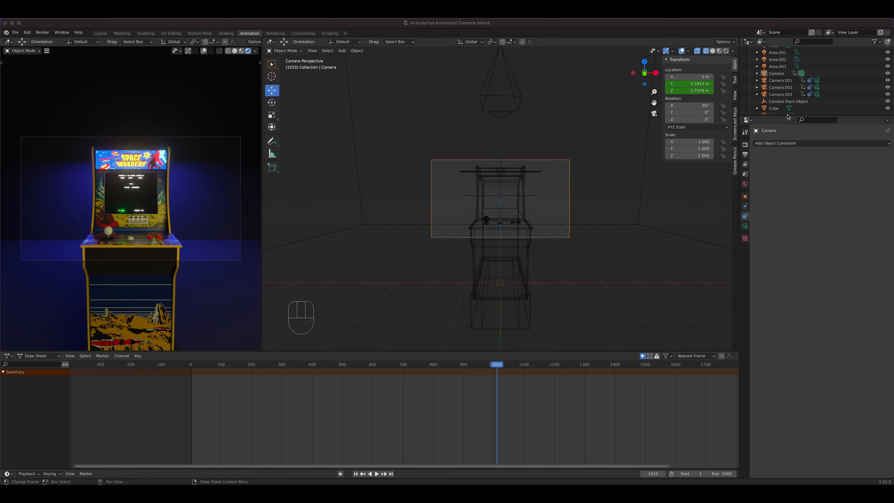
click(783, 74)
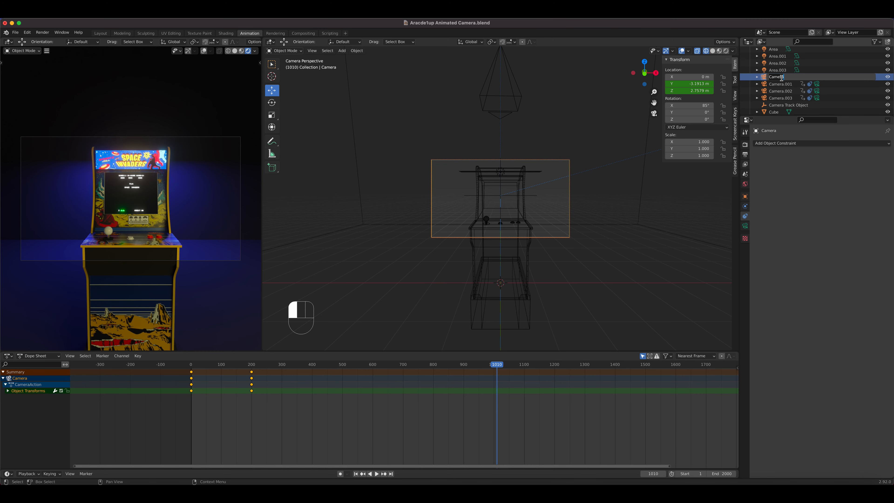
double_click(783, 77)
key(BackSpace)
text(C)
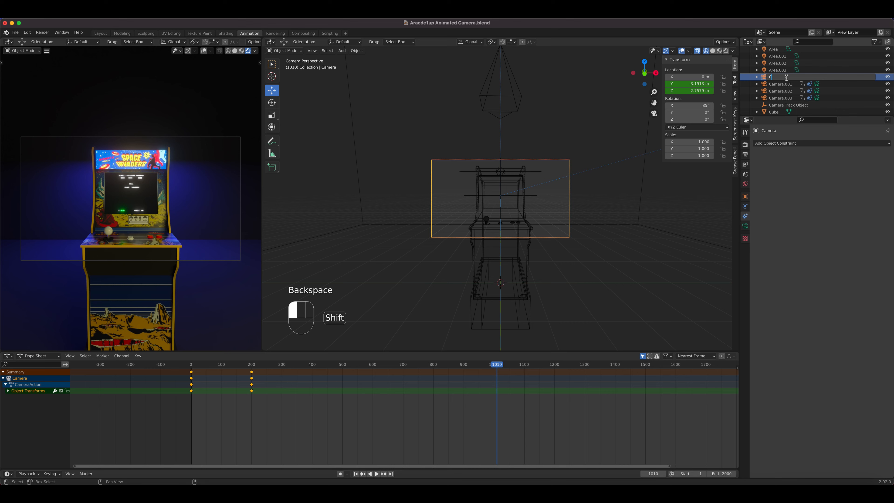
text(AM 01)
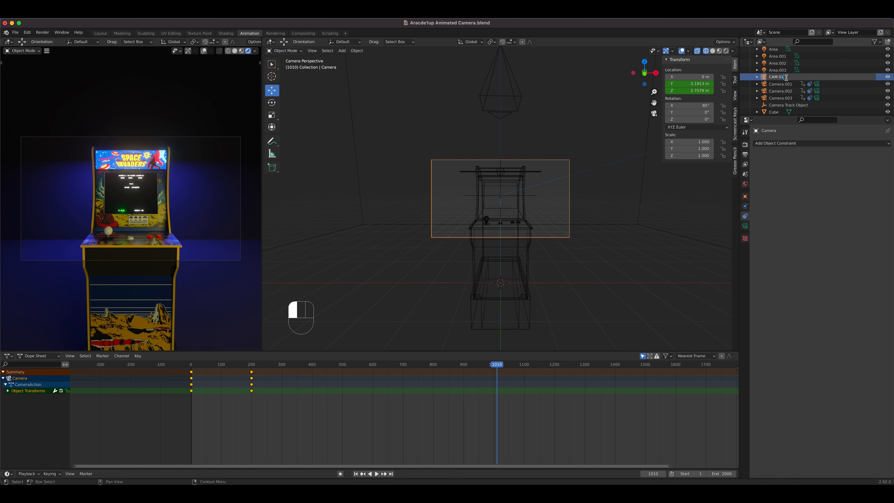
key(Return)
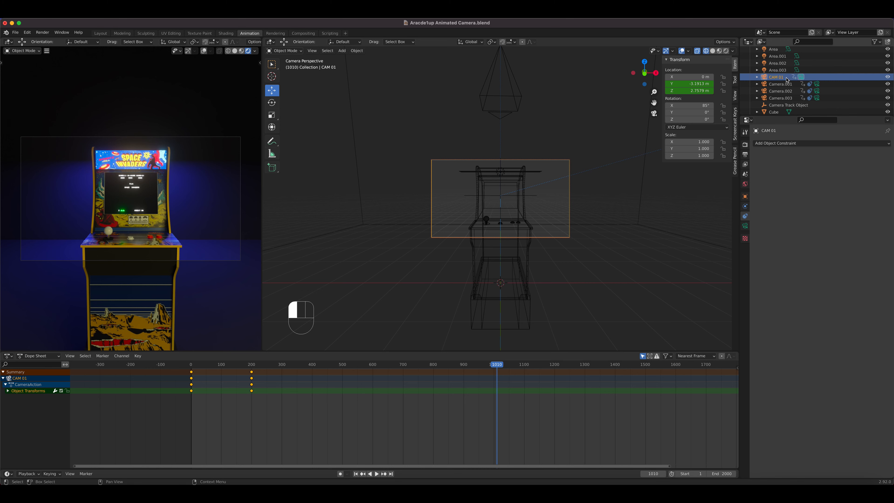
- Rename Camera.001 as CAM 02 and Camera.002 as CAM 03
double_click(786, 86)
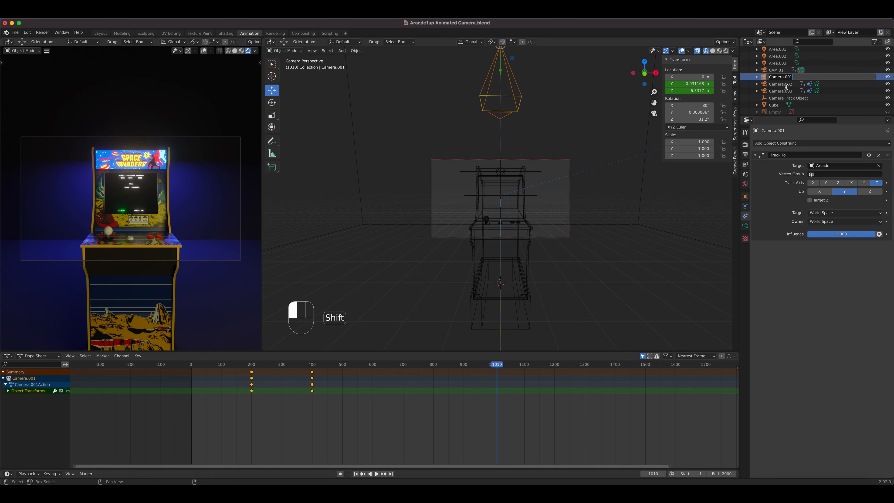
text(CAM 02)
key(Return)
double_click(786, 87)
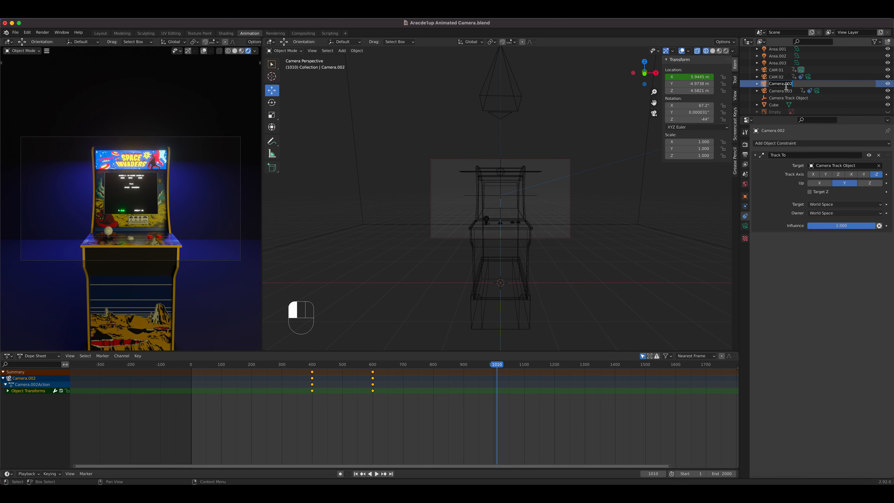
text(CAM 03)
key(Return)
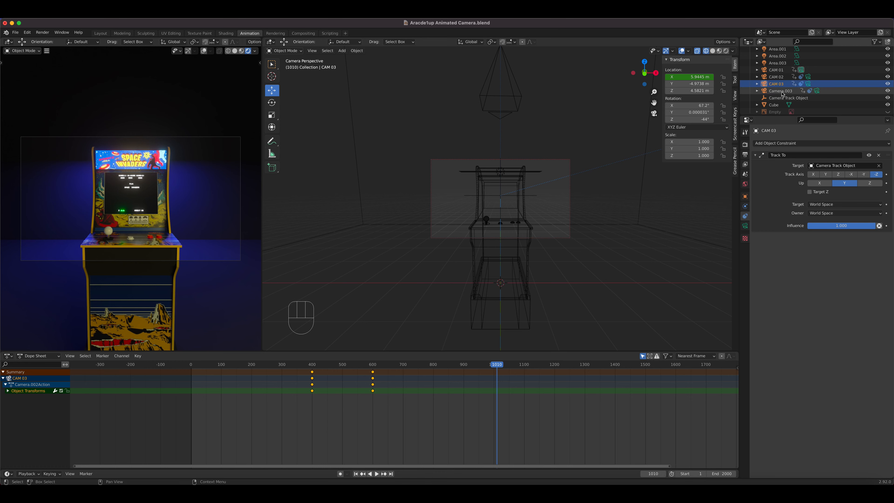
- Rename the object Camera.003 as CAM 04
double_click(781, 91)
text(CA)
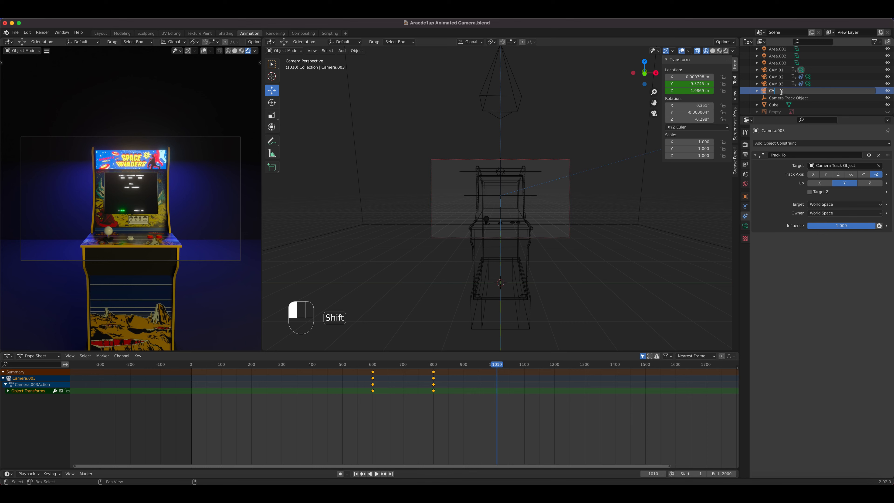
text(M 04)
key(Return)
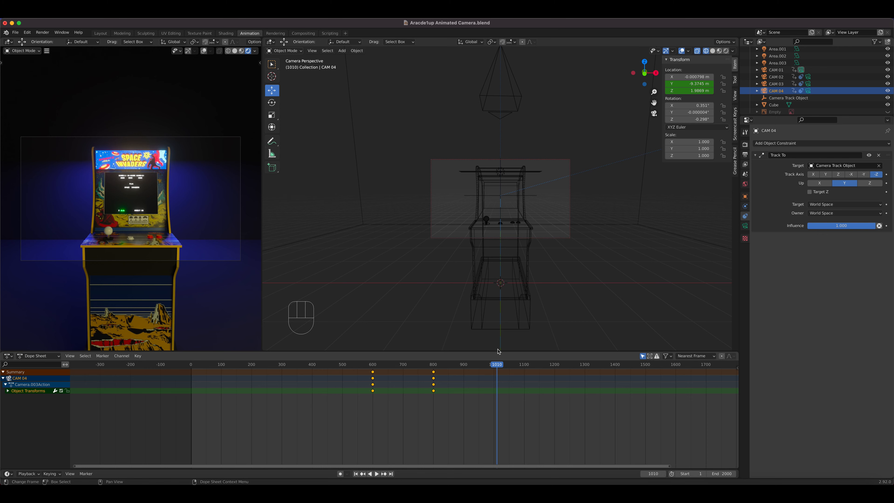
- Leave the camera view for an angled overview of the scene and scrub the timeline back to about frame 11
click(485, 366)
drag(486, 366, 485, 366)
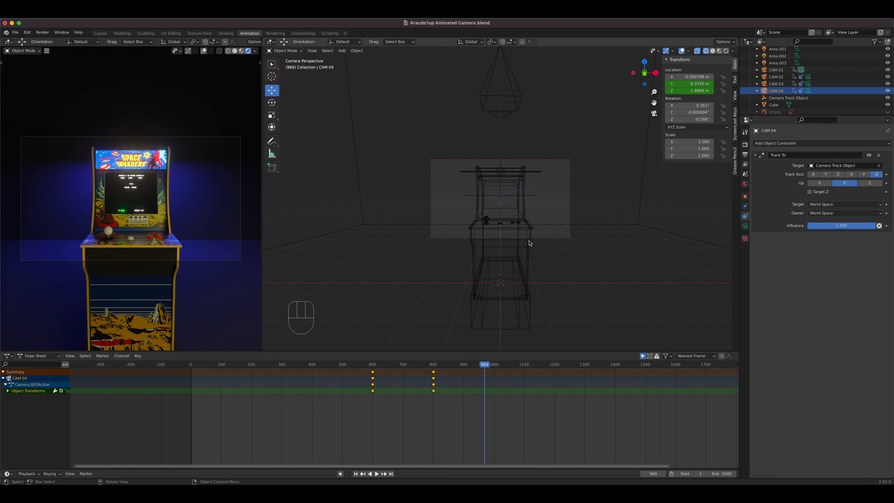
key(KP_0)
middle_drag(528, 243, 501, 223)
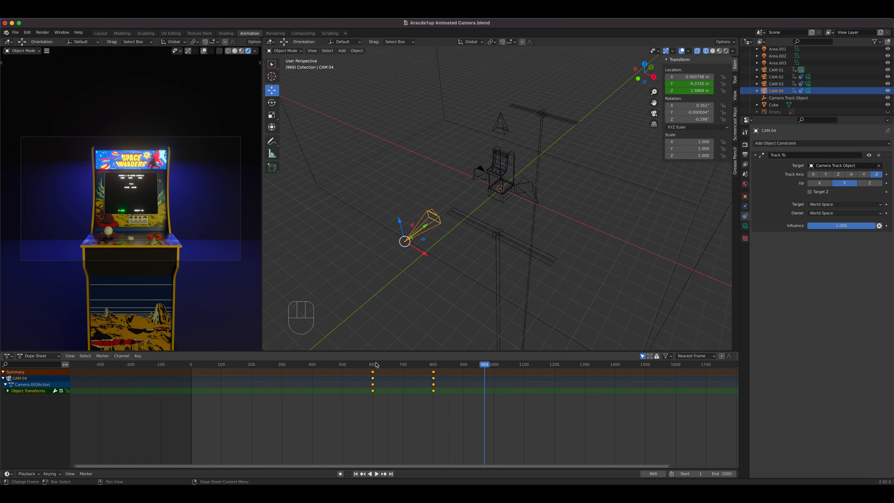
drag(377, 366, 195, 381)
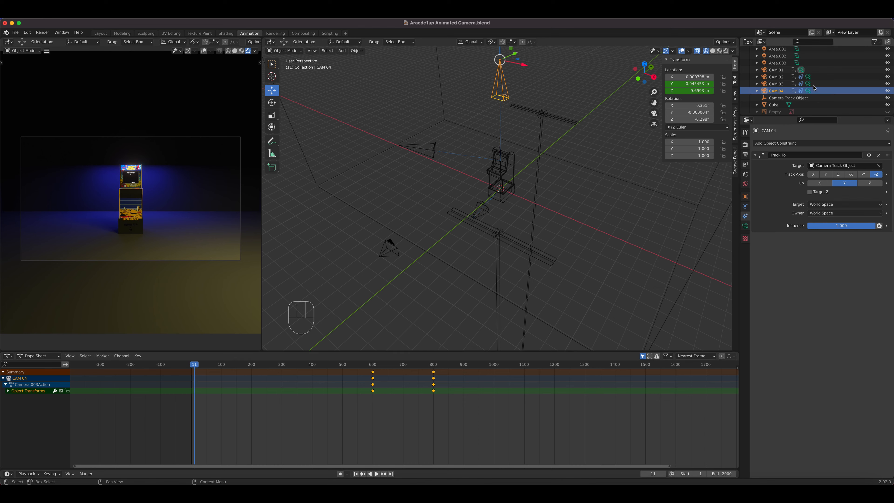
- Select CAM 01 and add a timeline marker on its first keyframe at frame 1
click(787, 70)
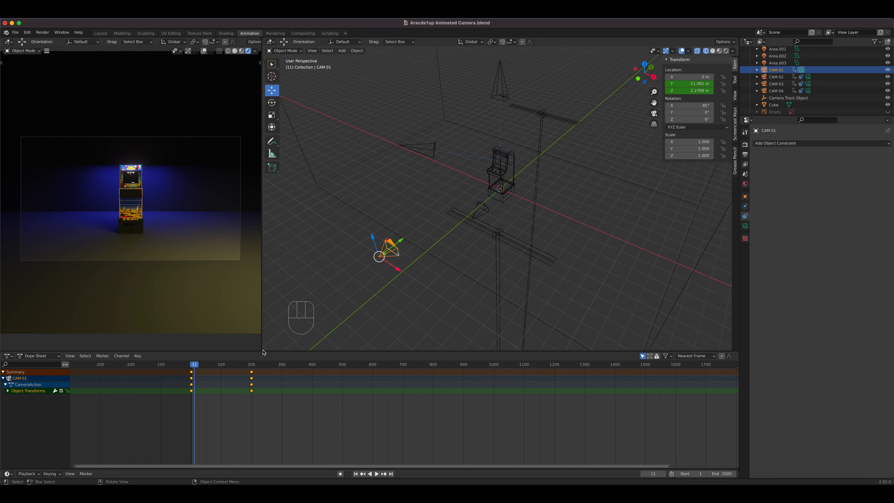
key(Up)
key(Down)
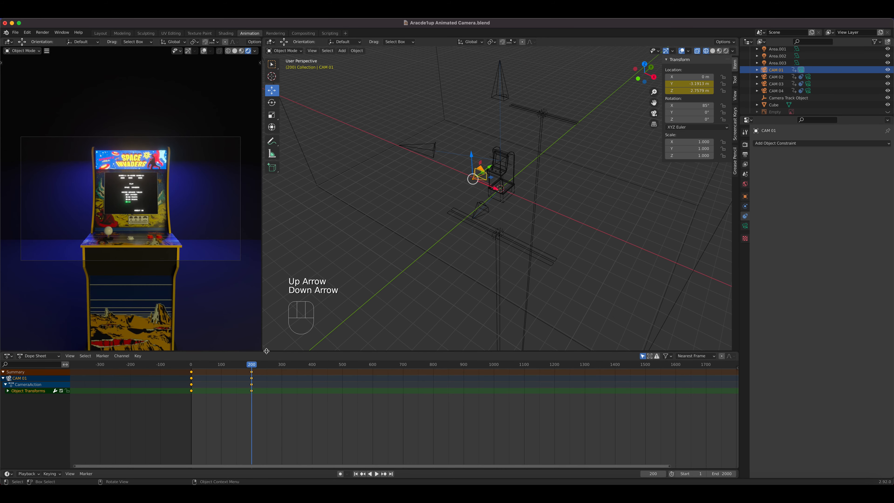
key(Down)
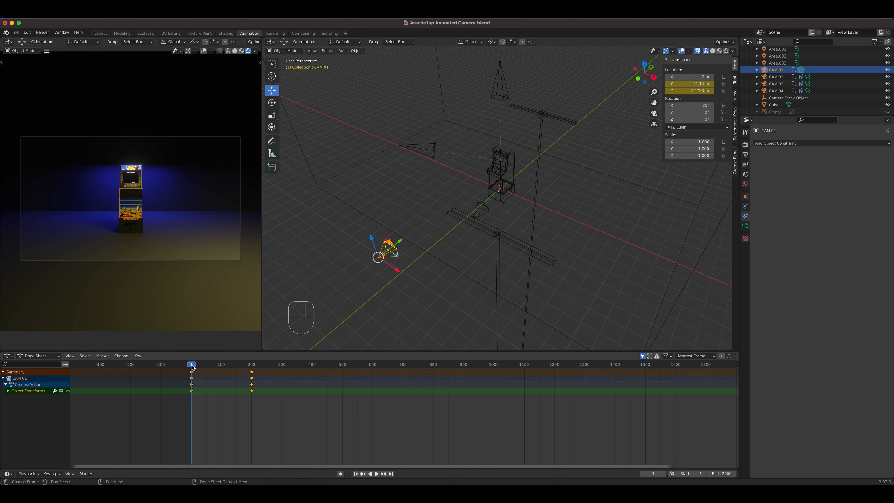
key(m)
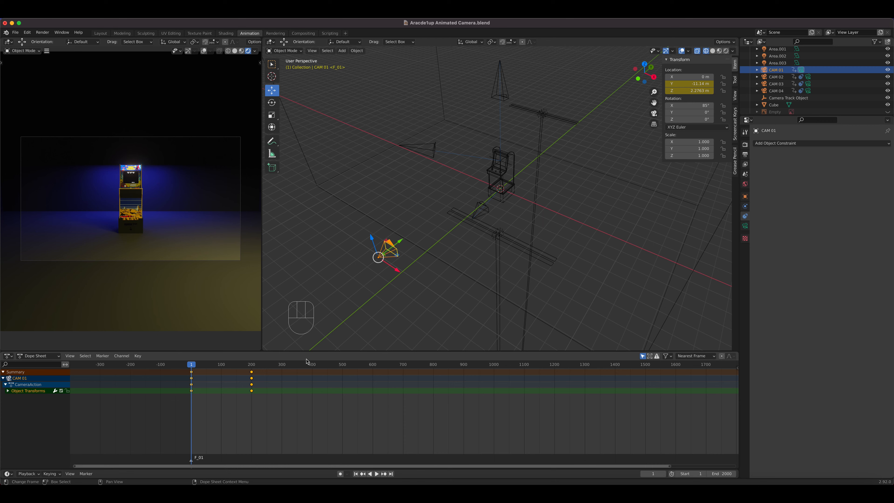
- Add timeline markers at frames 200, 400 and 600
key(Up)
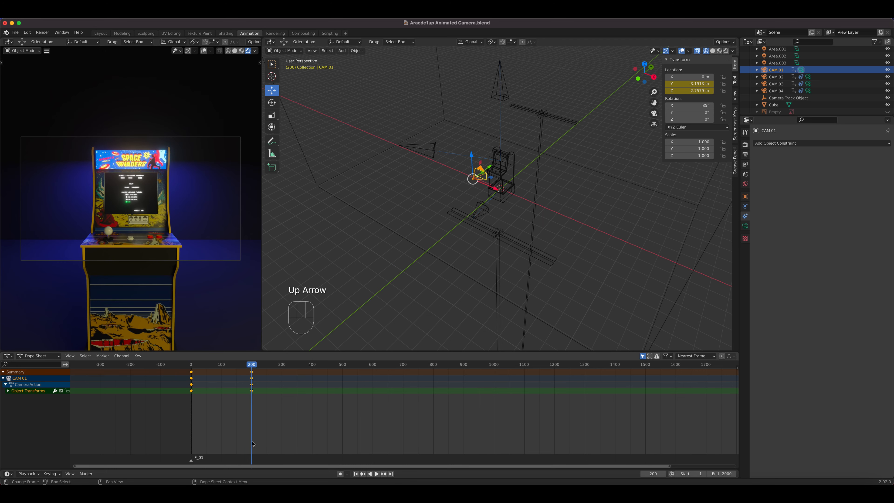
key(m)
click(313, 366)
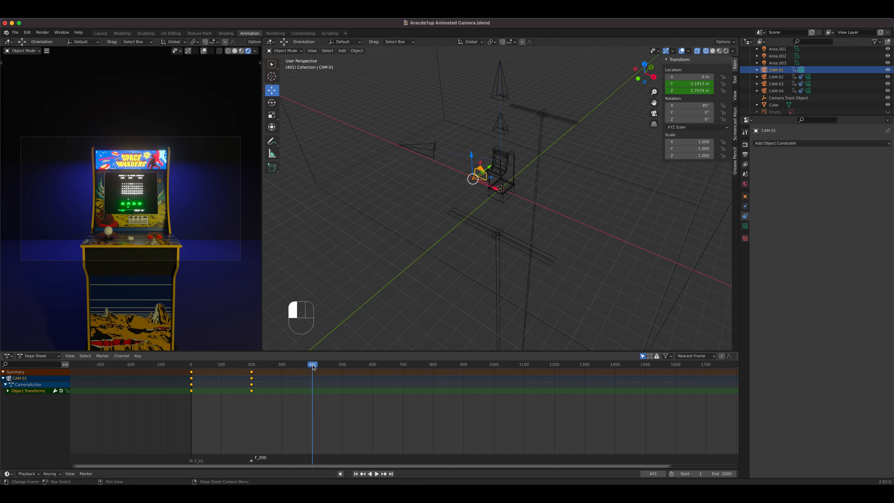
key(Left)
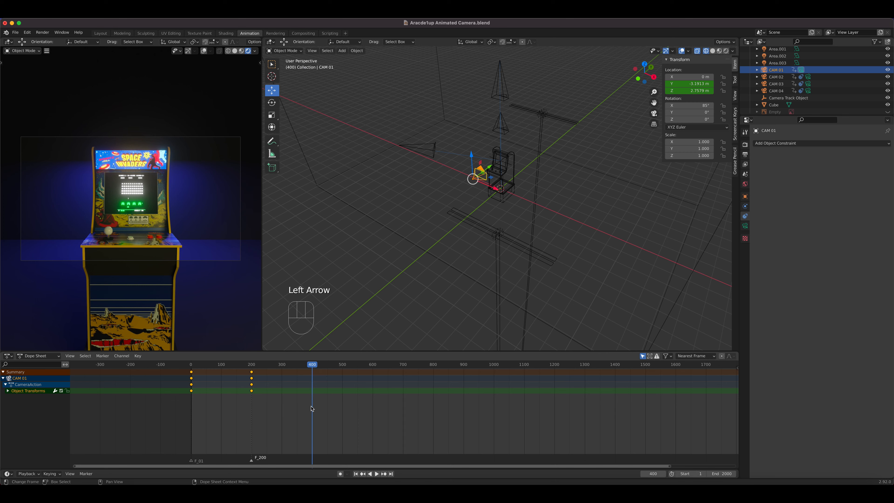
key(m)
drag(316, 368, 373, 368)
key(m)
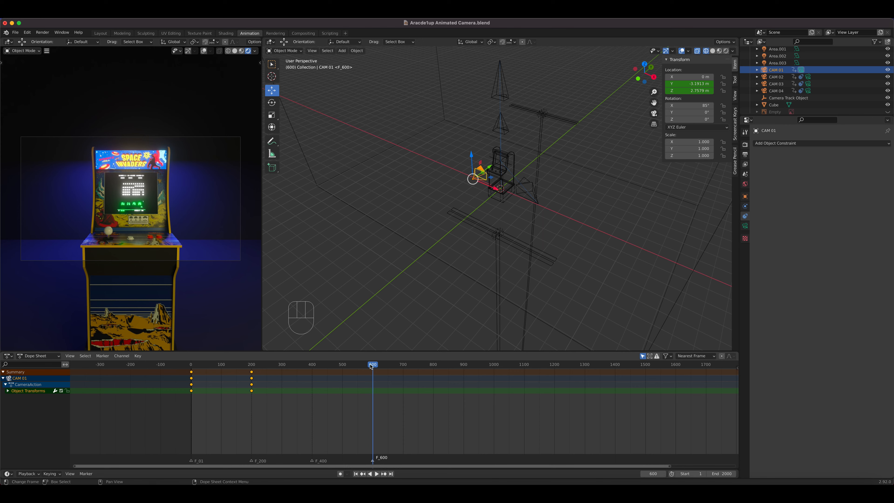
- Bind CAM 01 to a marker at frame 1 and CAM 02 to the marker at frame 200
drag(368, 371, 191, 419)
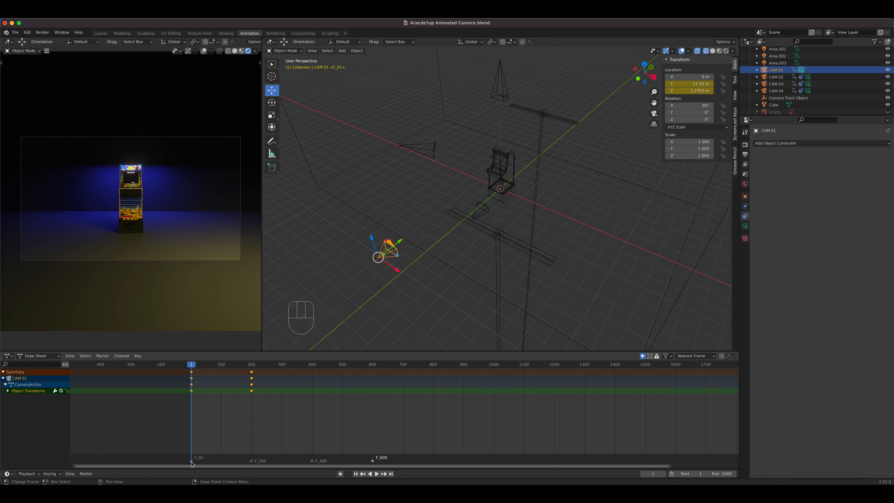
key(Right)
key(Left)
key(super+b)
key(Up)
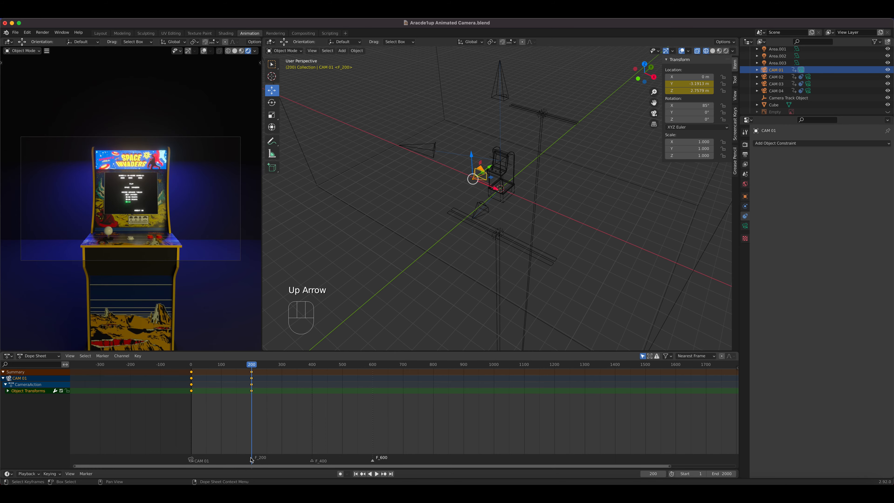
click(784, 77)
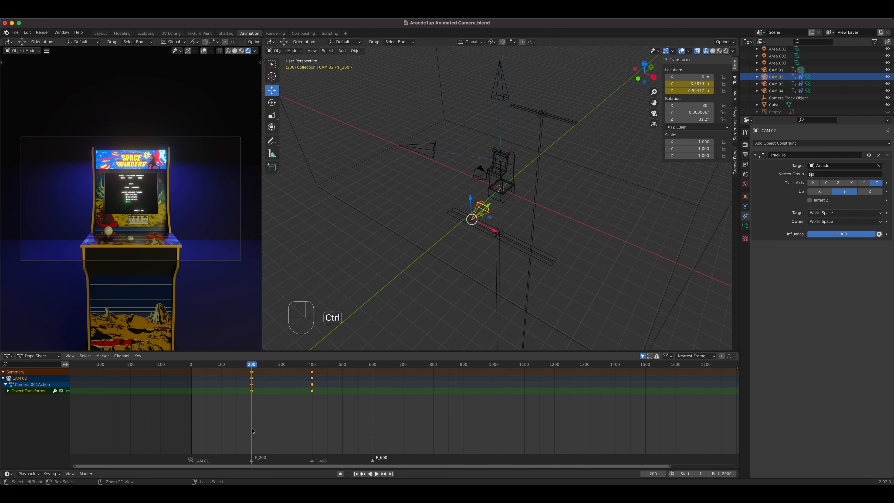
key(ctrl+b)
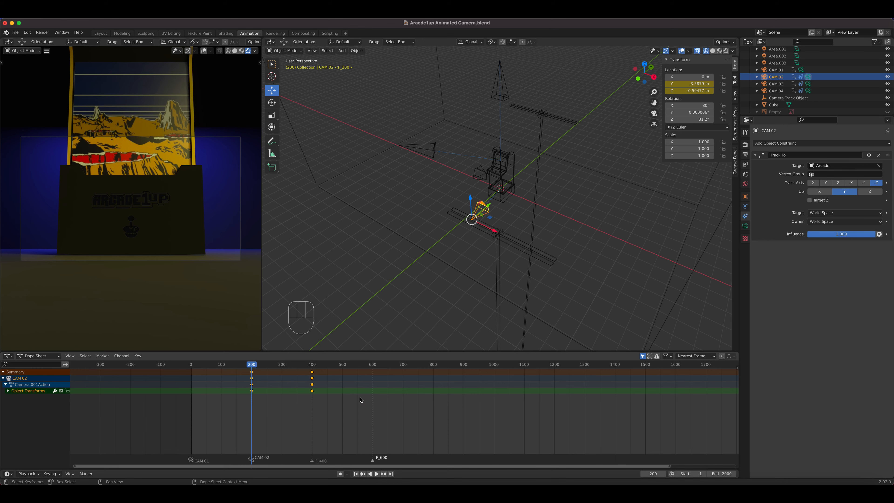
- Bind CAM 03 to the marker at frame 400 and CAM 04 to the marker at frame 600
key(Up)
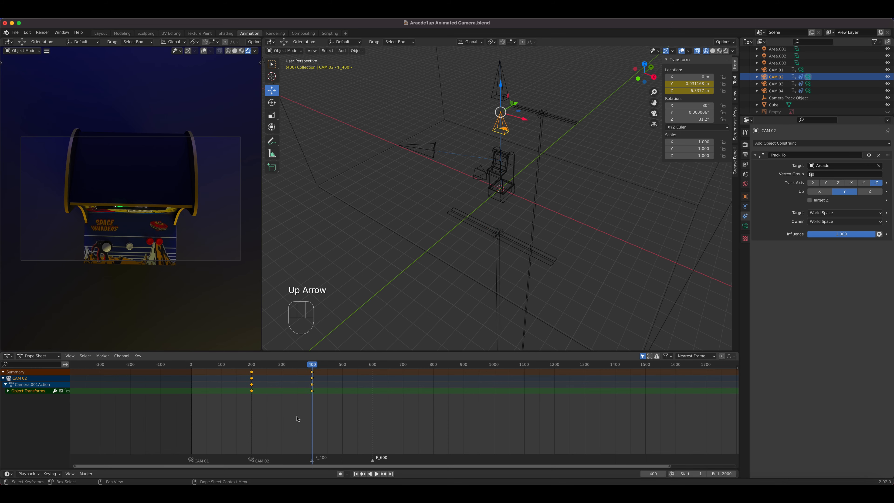
click(779, 84)
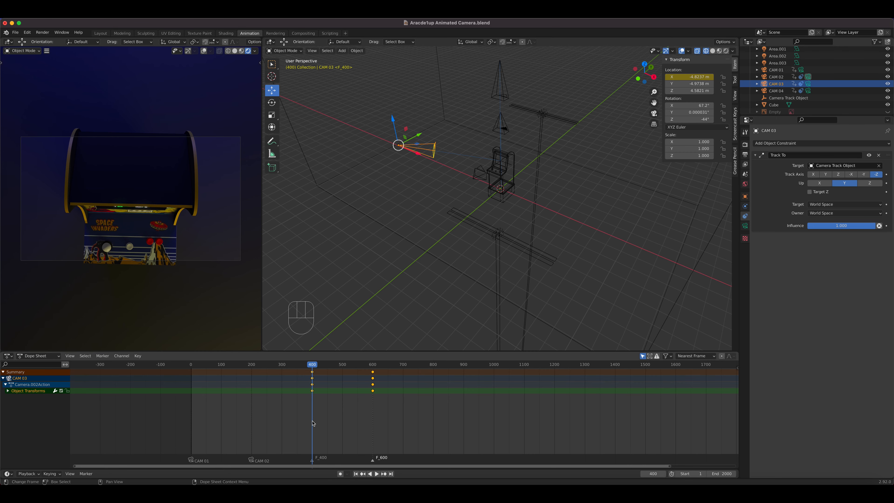
key(super+b)
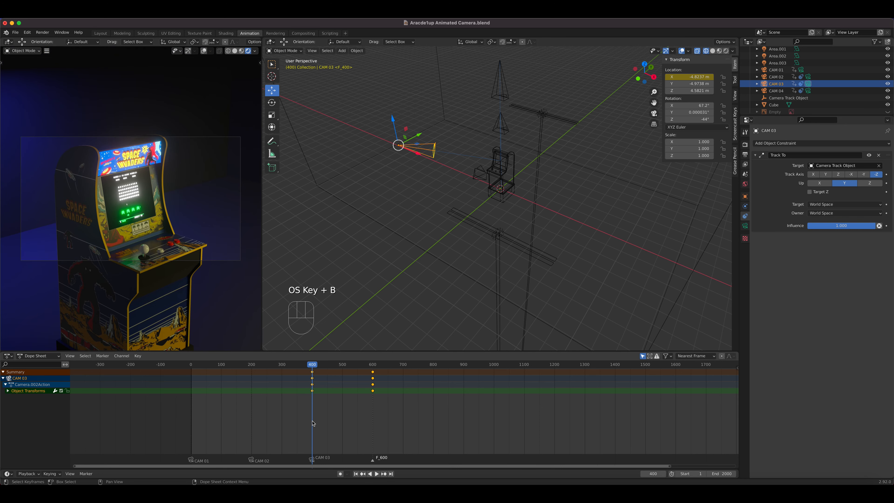
key(Up)
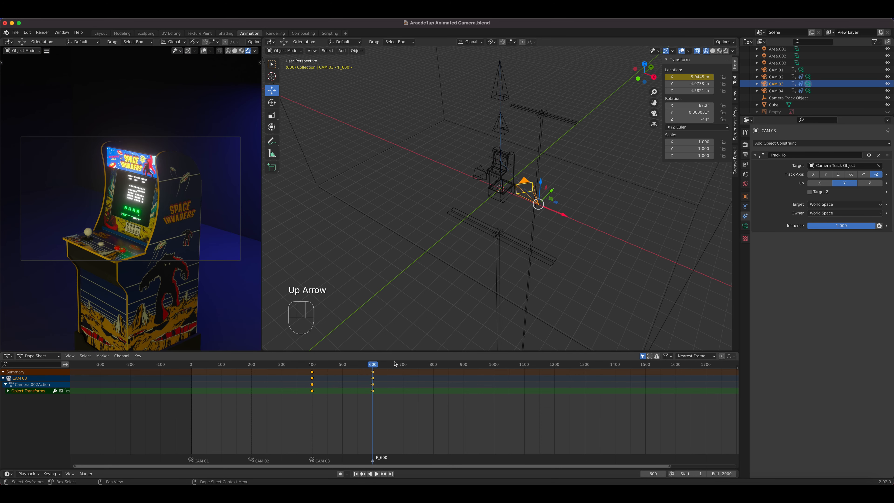
click(776, 91)
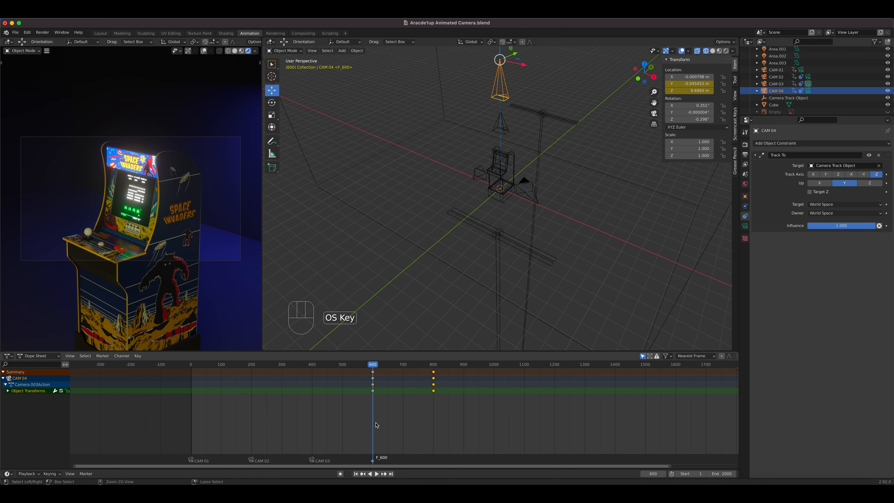
key(super+b)
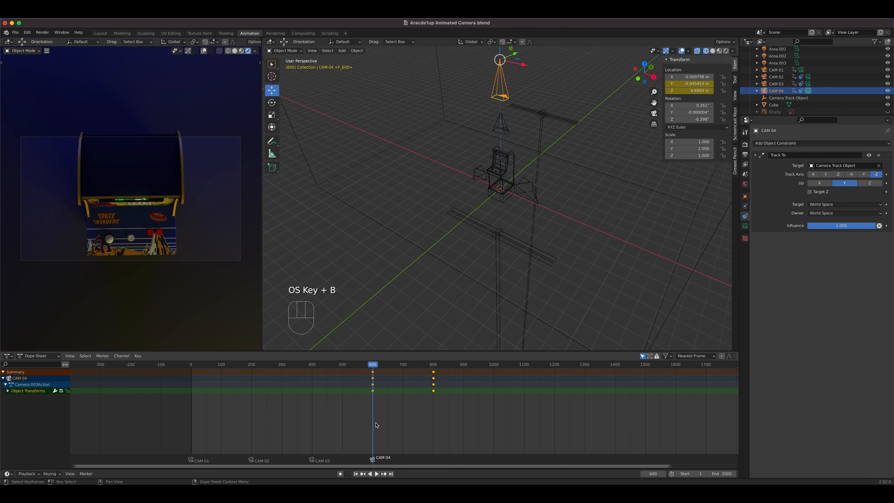
- Play back the whole animation from the first frame to past frame 800 to check the camera switches
key(shift+Left)
key(space)
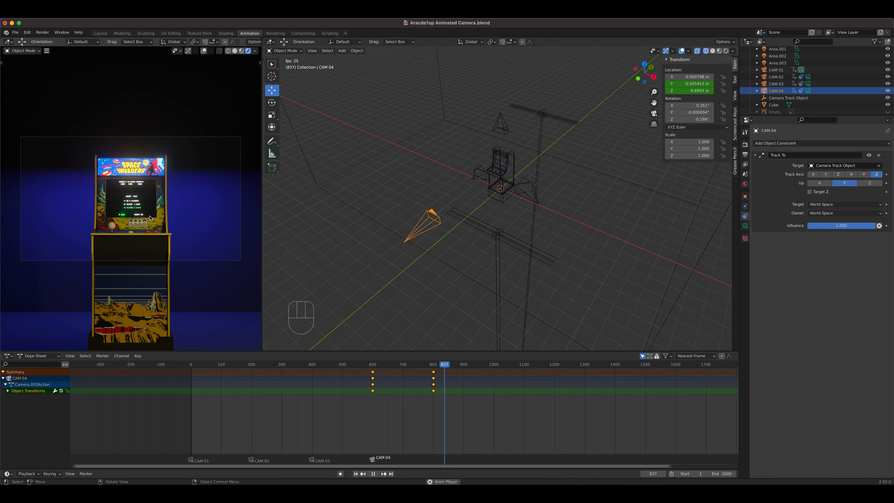
key(space)
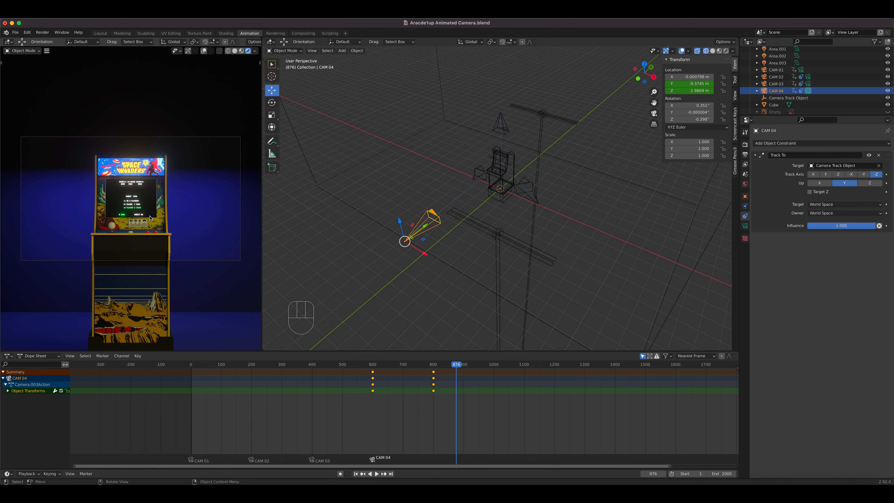
- Move the playhead to frame 800, show the render settings and display the camera viewport with rendered shading
drag(436, 369, 435, 370)
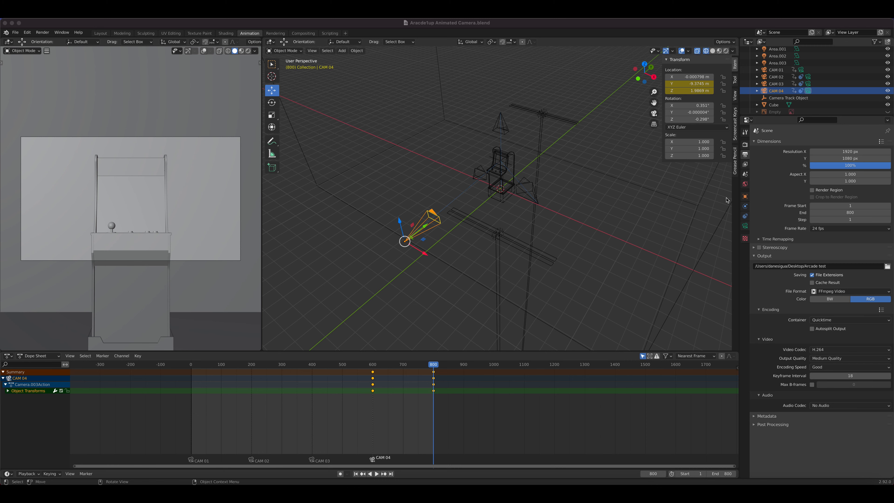
click(745, 144)
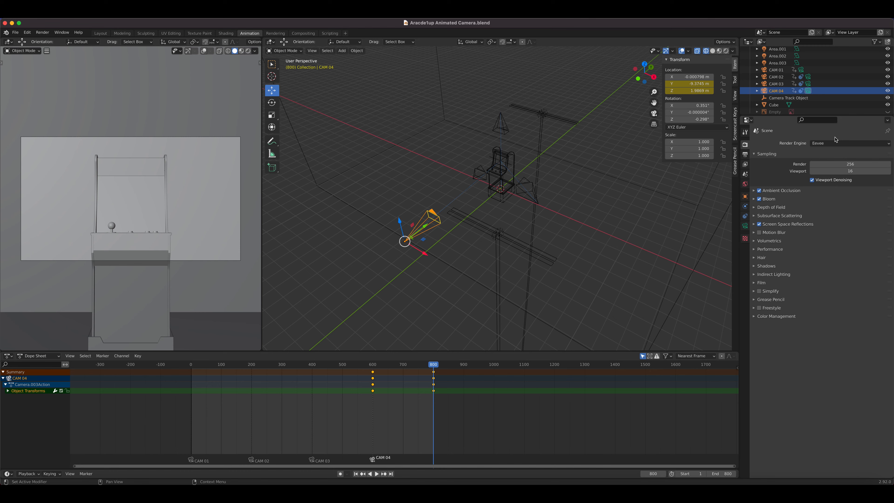
click(248, 52)
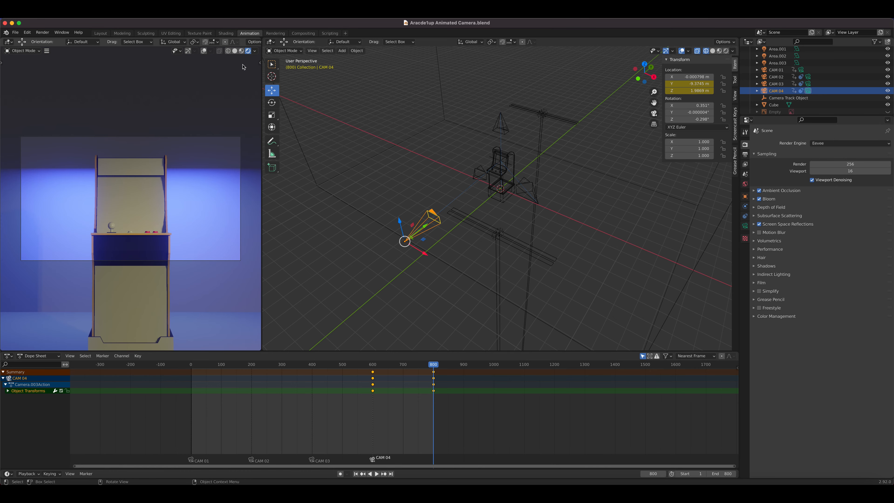
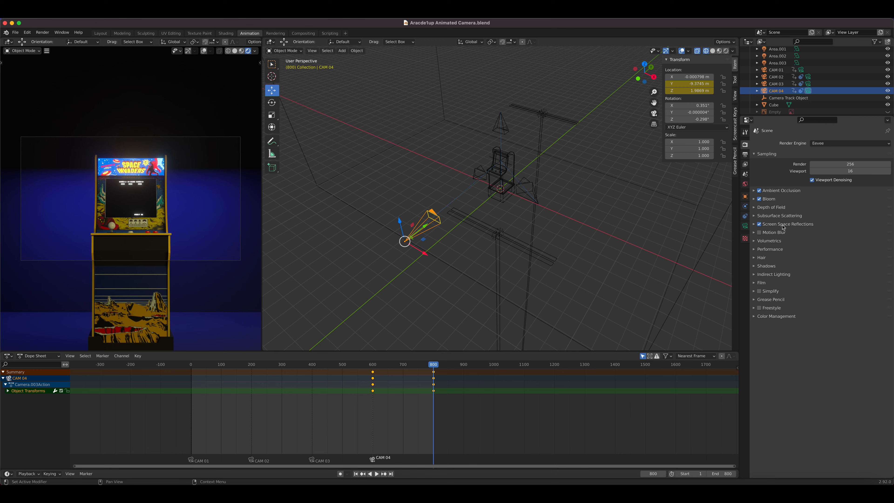
- Examine the Eevee screen space reflections, bloom, shadows and depth of field settings, as well as the output dimensions and format
click(753, 225)
click(754, 224)
click(754, 199)
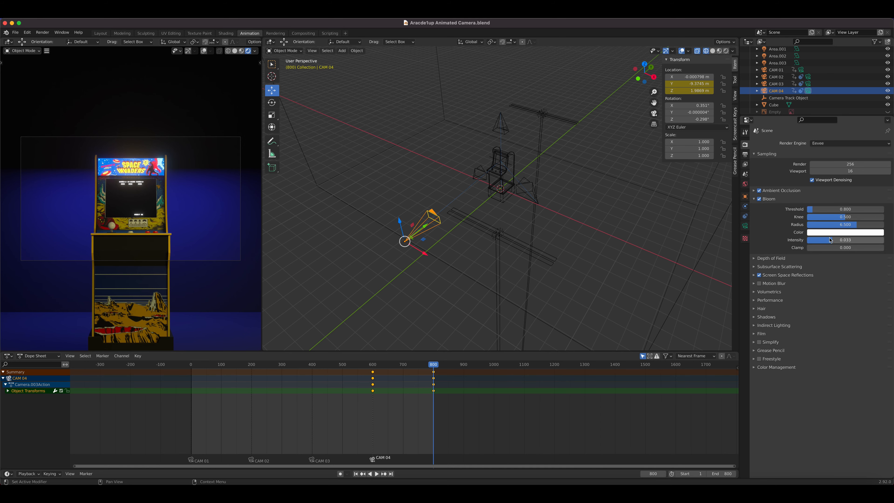
mouse_move(829, 239)
mouse_down()
mouse_move(844, 239)
mouse_move(832, 239)
mouse_up()
click(755, 316)
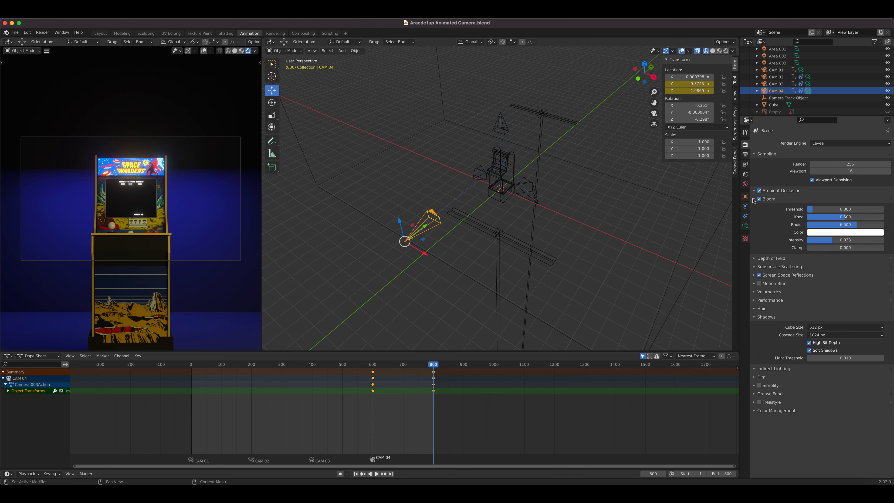
click(754, 258)
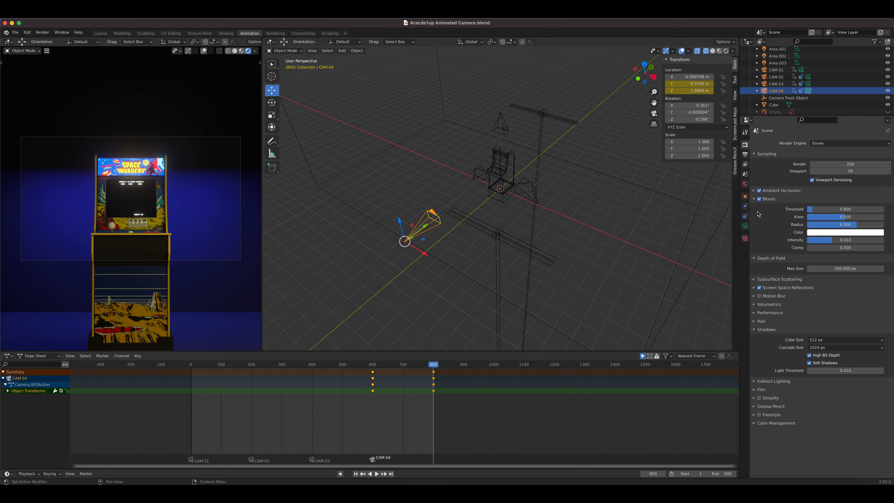
click(754, 259)
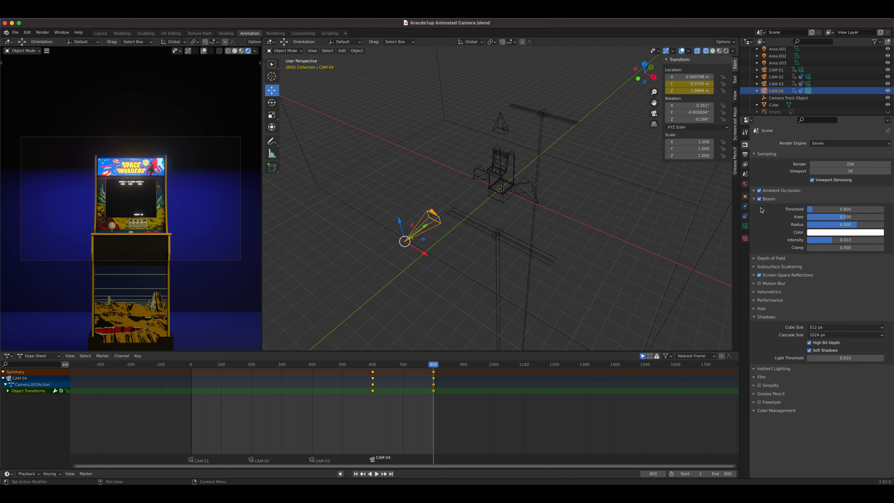
click(754, 200)
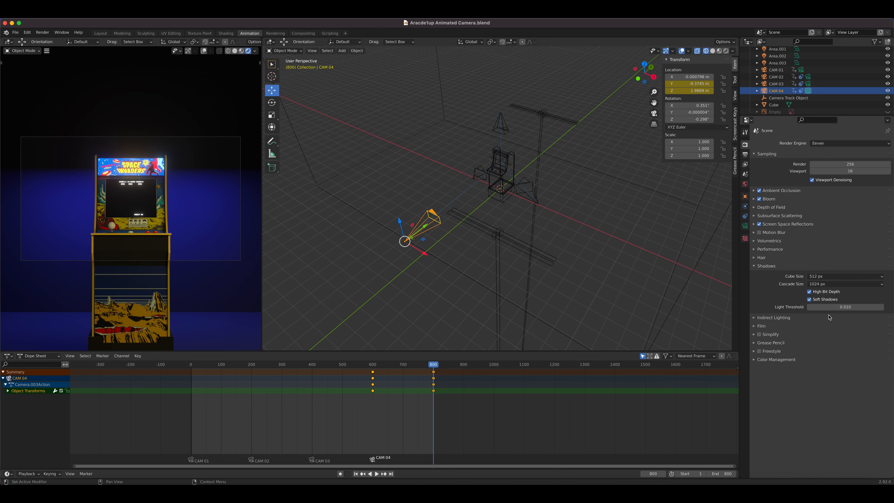
click(745, 154)
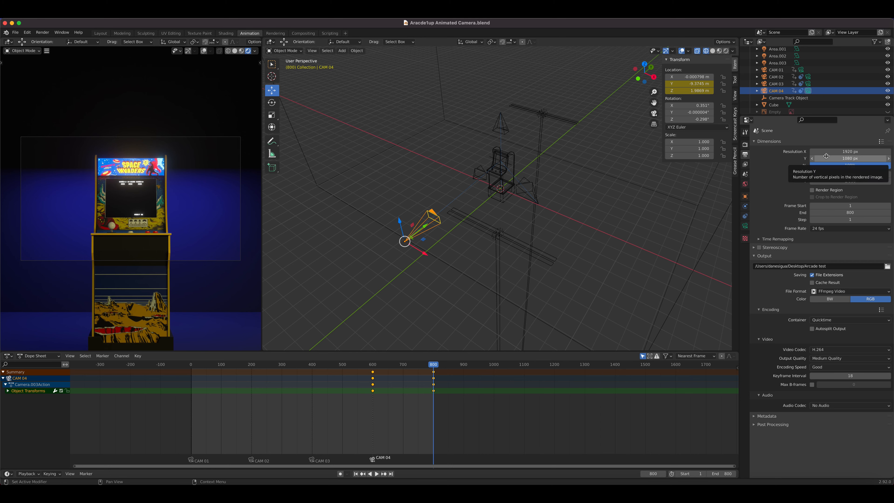
- Double the render resolution to 3840 px by 2160 px
click(865, 152)
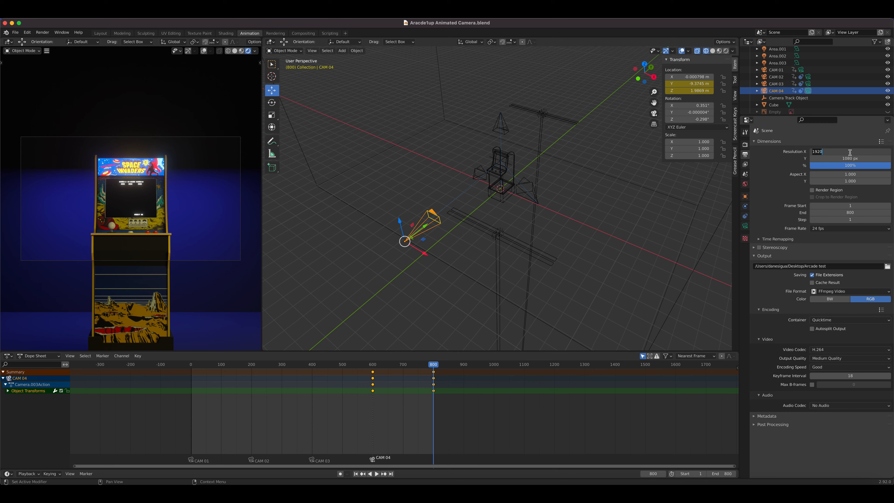
click(843, 153)
text(*)
key(Return)
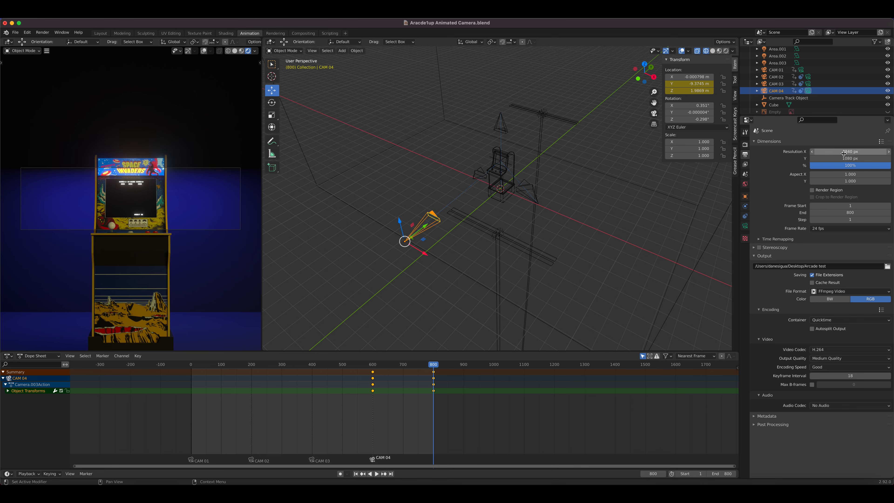
click(831, 158)
click(831, 158)
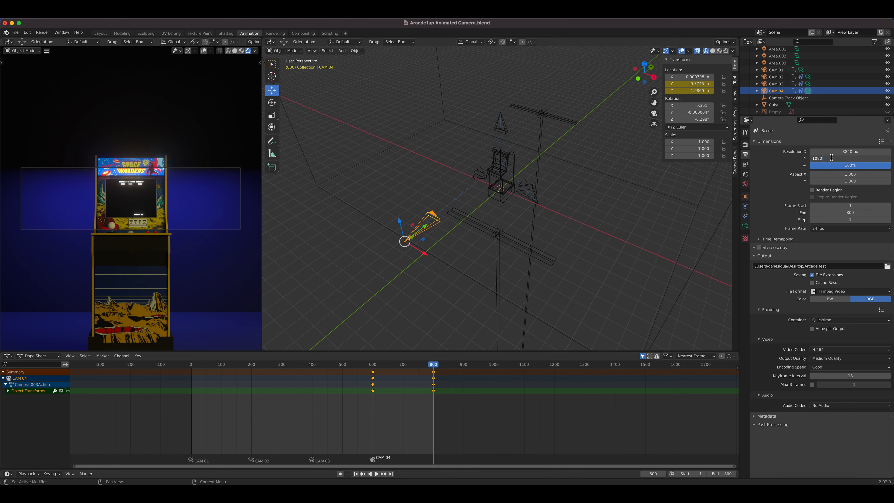
text(*2)
key(Return)
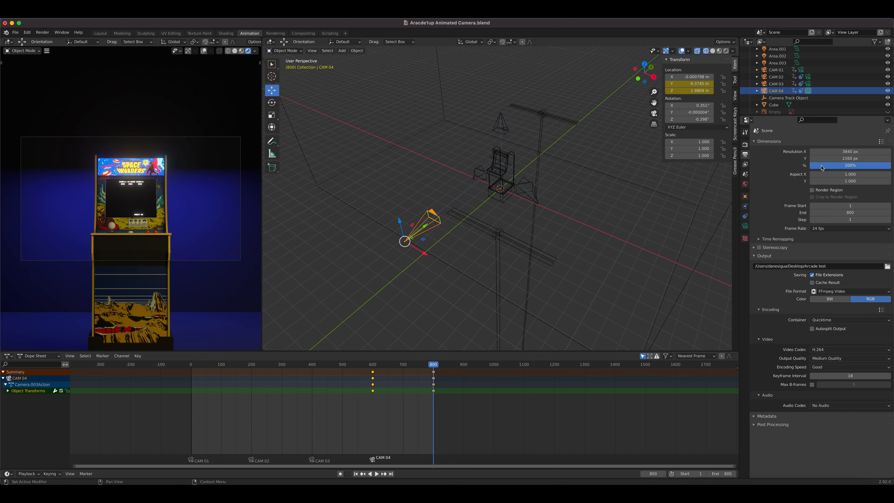
click(855, 165)
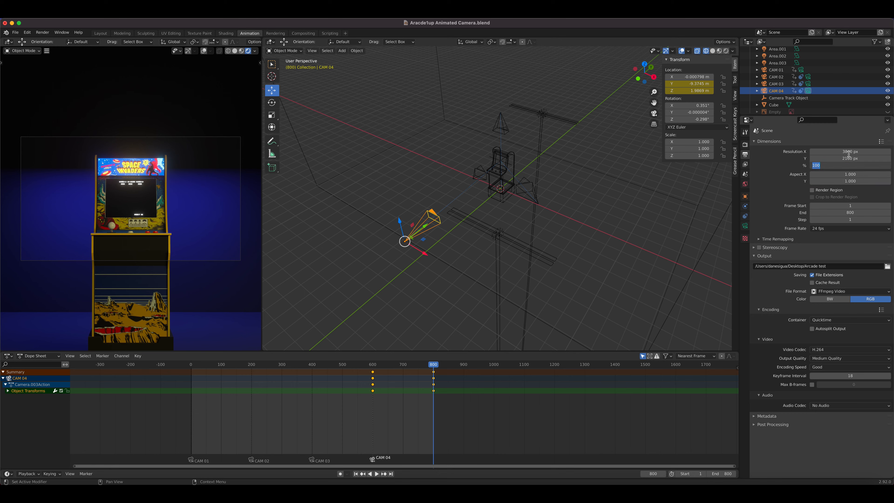
click(779, 164)
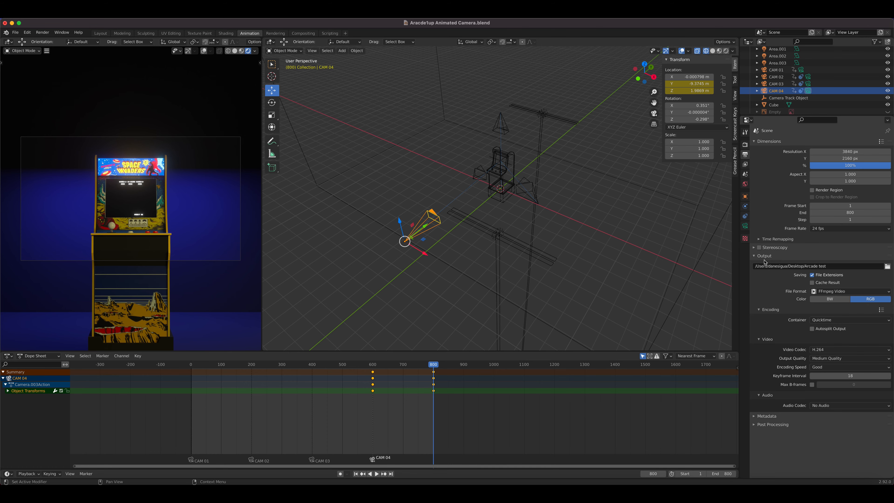
- For the render output path, create a folder named TEST RENDER FOLDER on the Desktop and open it
click(888, 267)
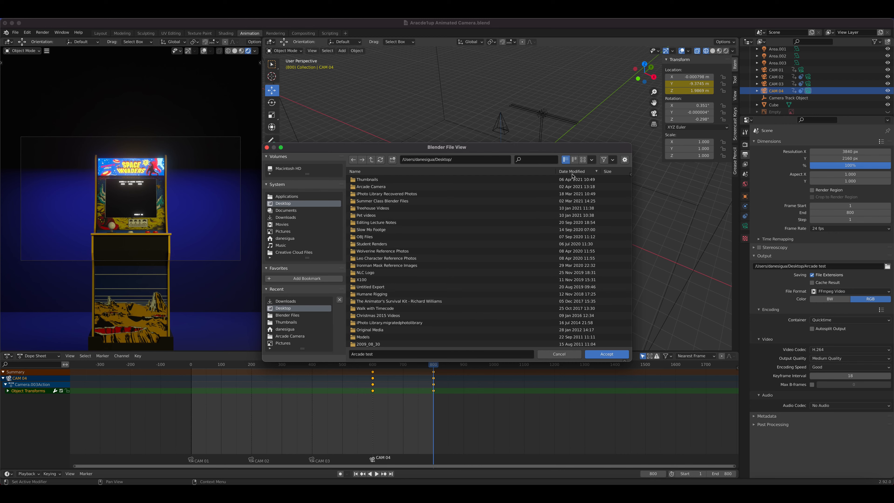
click(392, 160)
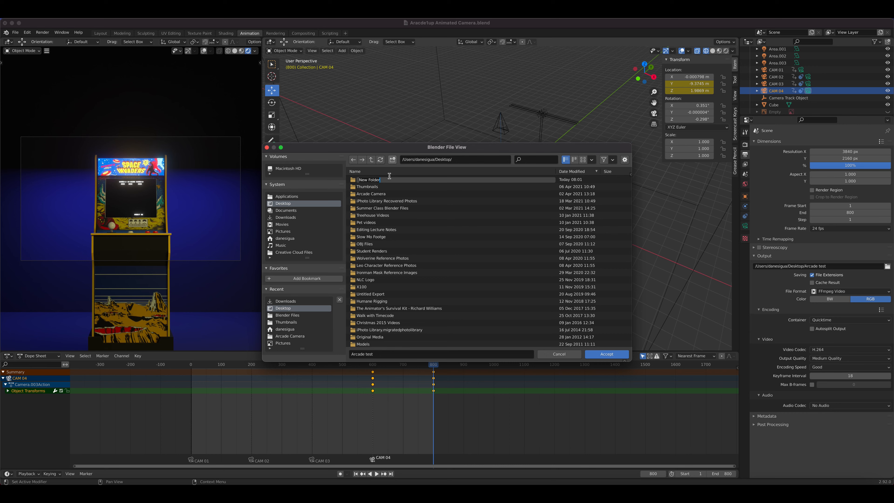
text(TEST RENDER FOLDER)
key(Return)
double_click(389, 179)
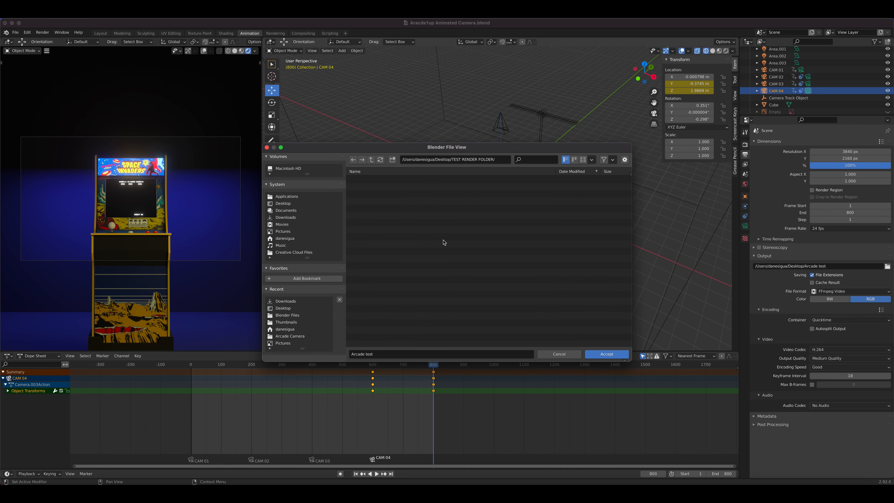
- Shorten the output file name to Arcade and accept the new output location
click(379, 354)
click(379, 356)
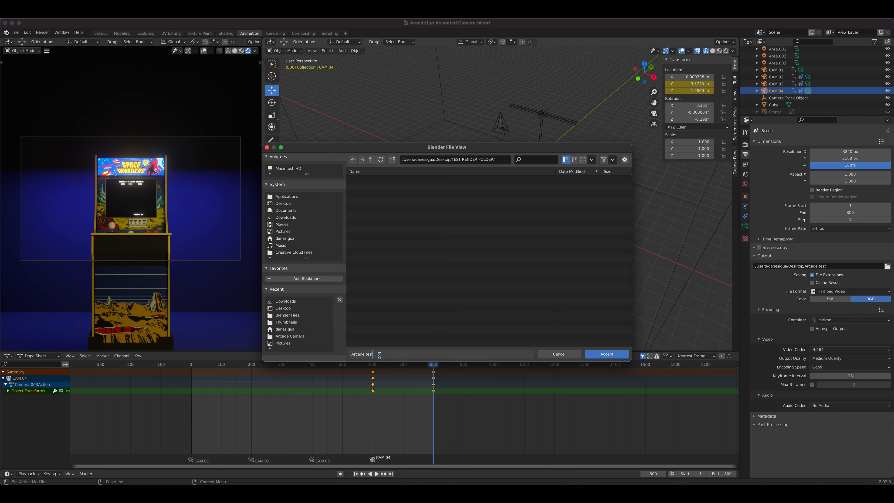
key(BackSpace)
key(BackSpace)
key(BackSpace)
click(595, 355)
click(597, 355)
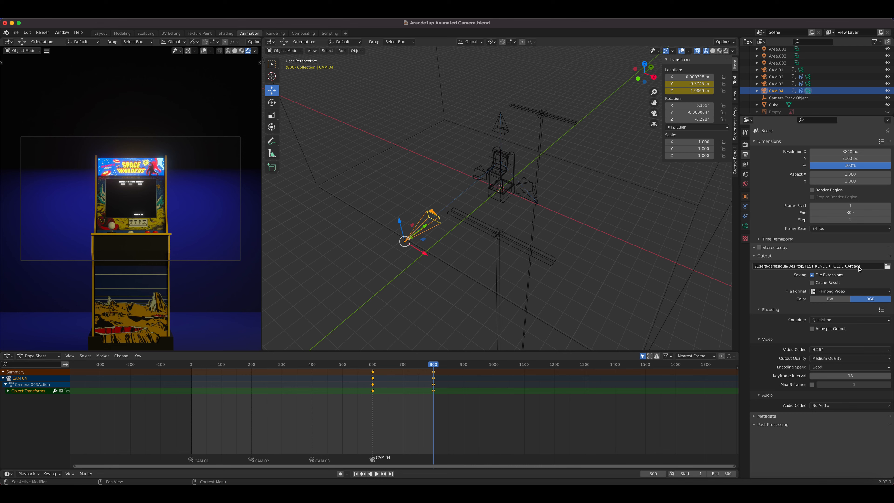
- Change the render output file format from video to PNG
click(842, 291)
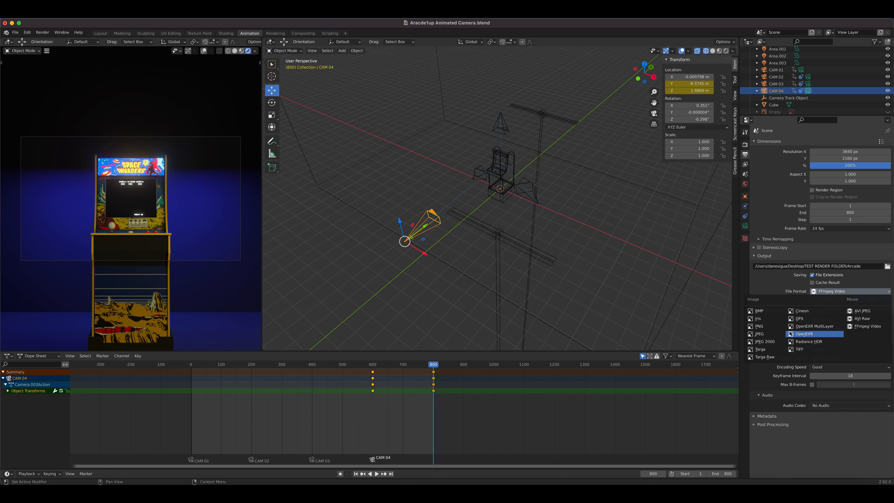
click(758, 326)
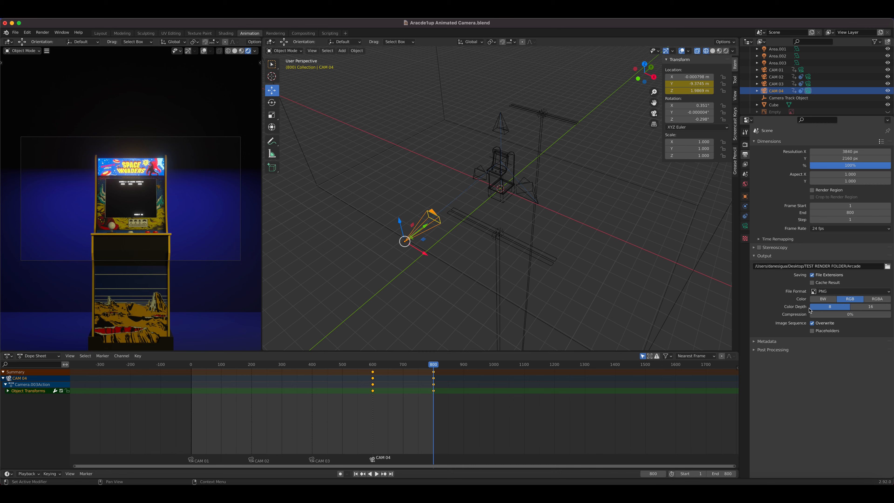
click(43, 32)
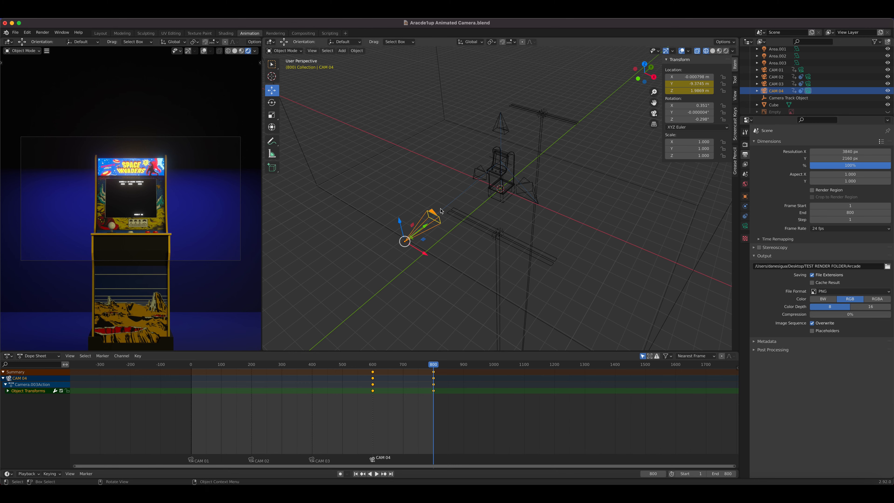
click(44, 33)
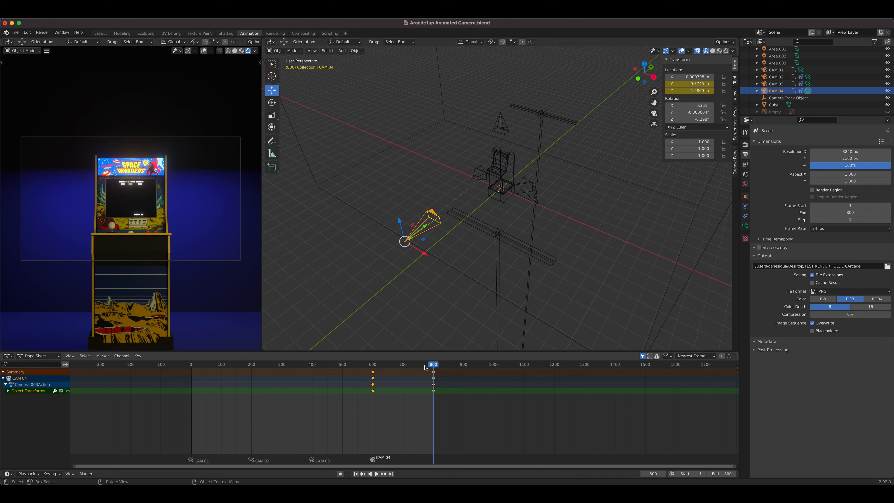
- Go to frame 400, select CAM 03 and show its camera view in the Modeling workspace with rendered shading
drag(432, 368, 313, 370)
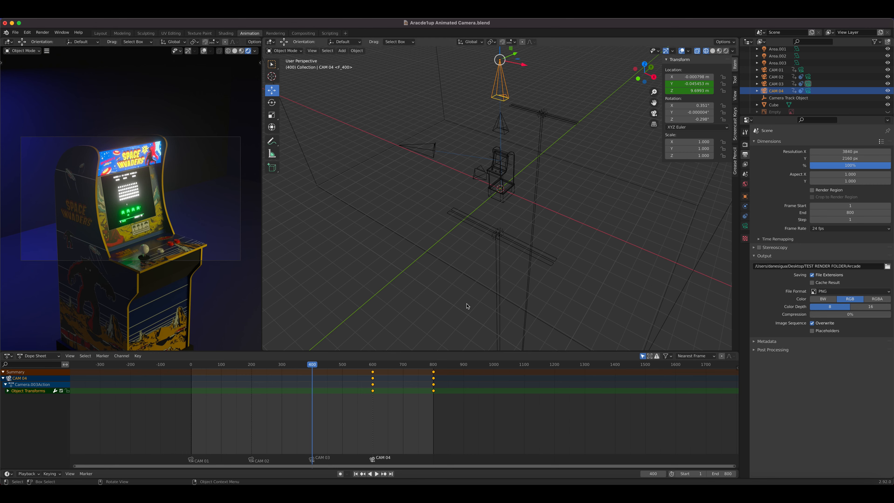
click(782, 84)
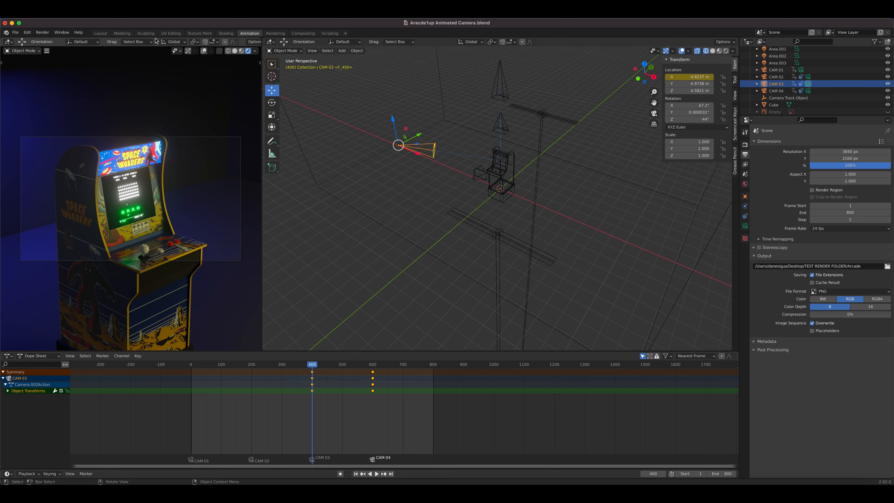
click(122, 33)
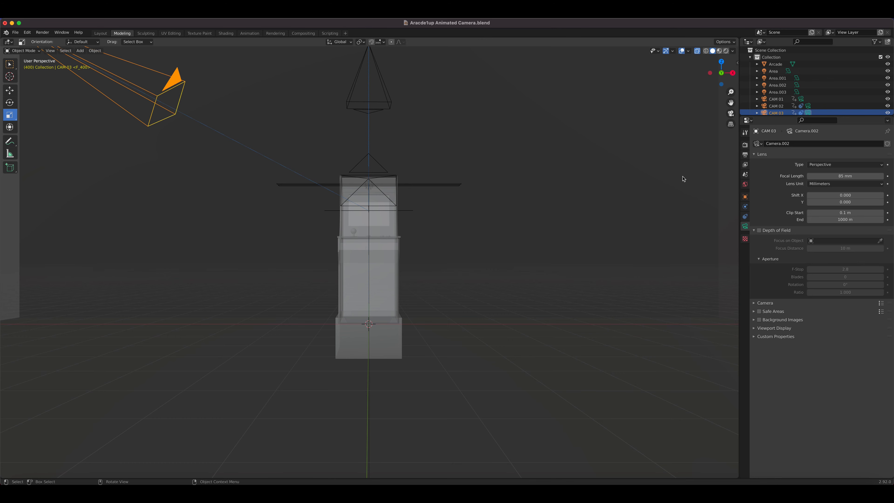
key(KP_0)
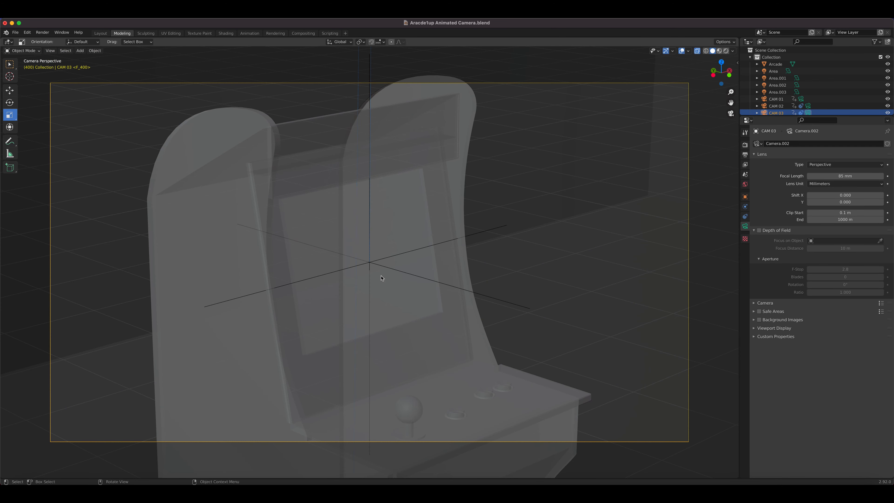
click(725, 51)
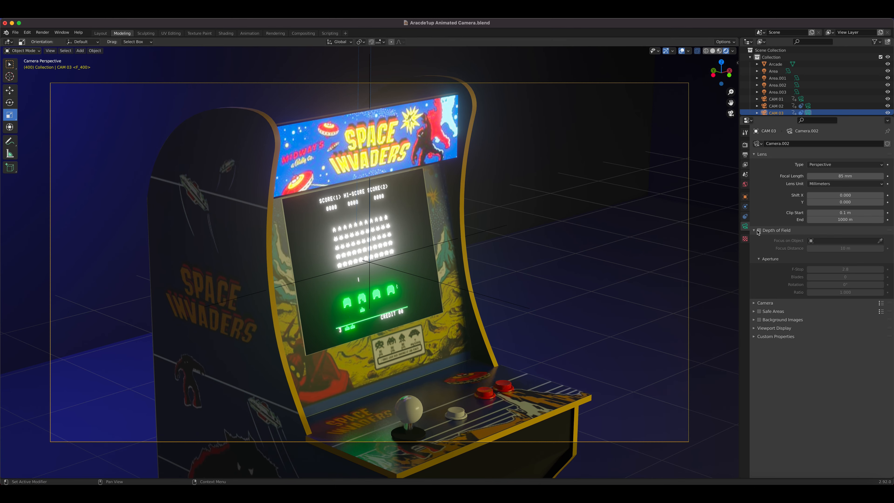
- Enable depth of field on CAM 03, toggling it off and on to compare the blur
click(759, 231)
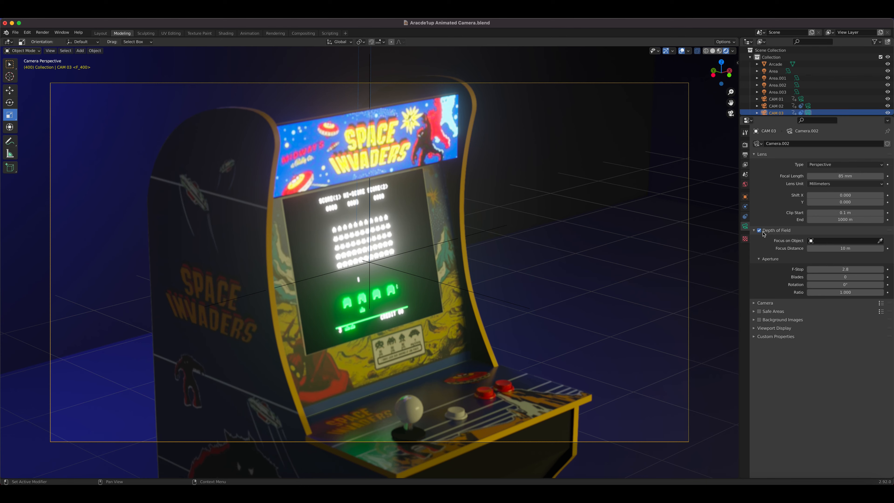
click(760, 230)
click(759, 230)
click(759, 231)
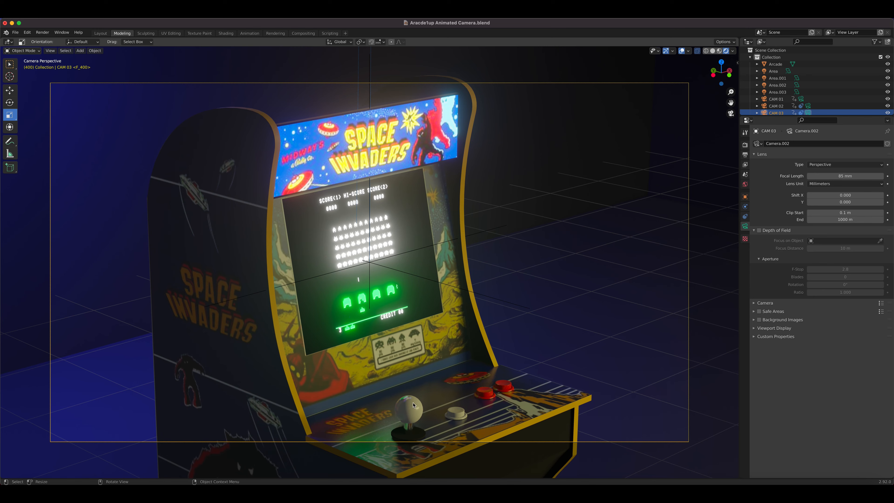
click(759, 231)
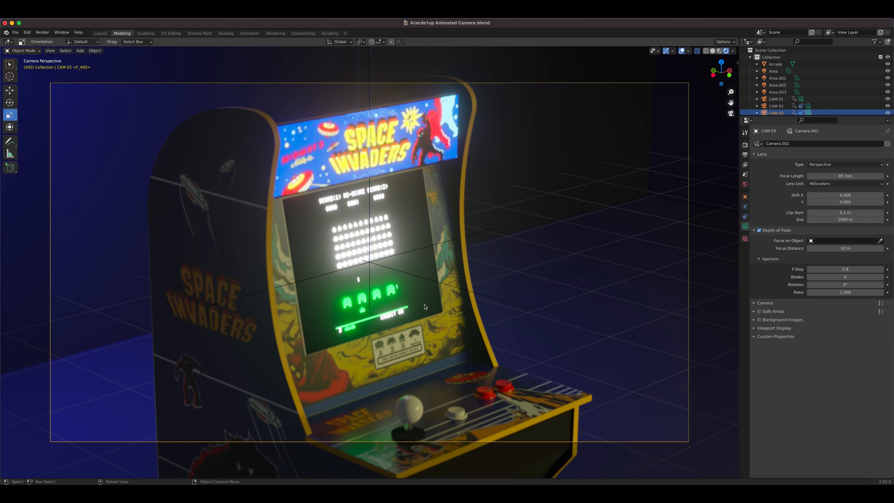
- Move the Camera Track Object about 0.046 m along Y toward the arcade screen and return to the camera view
click(369, 263)
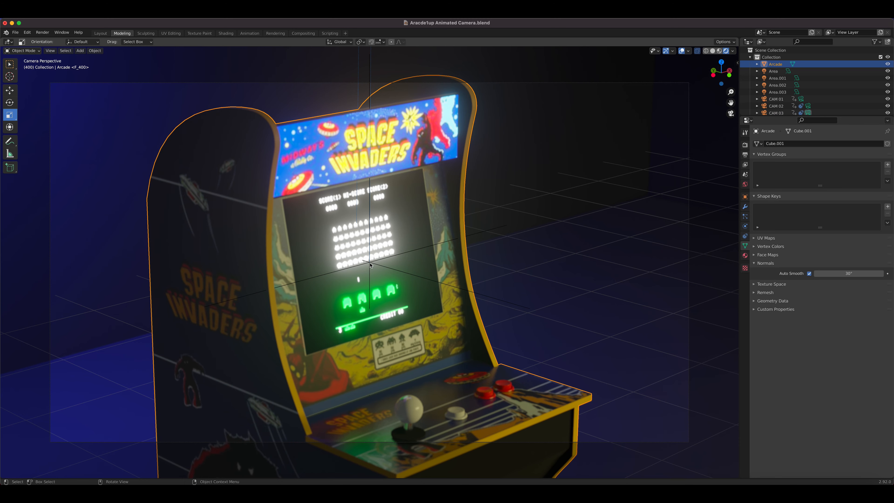
middle_drag(507, 269, 536, 275)
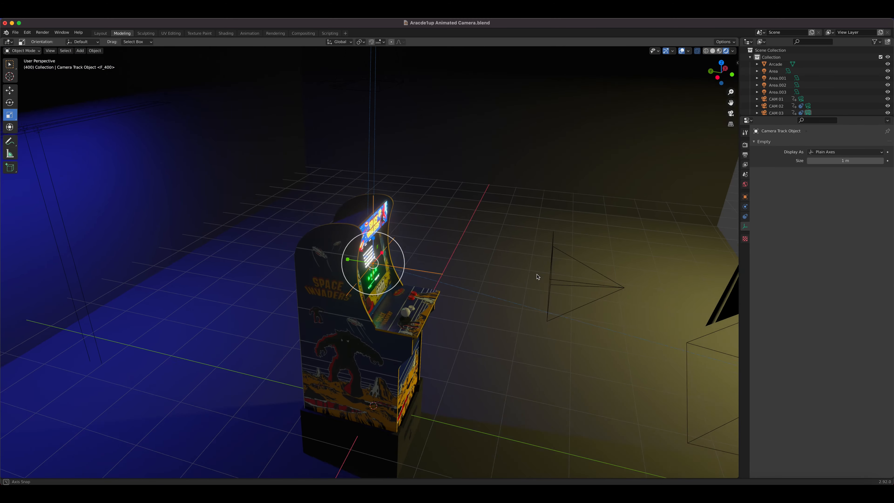
scroll(393, 270, up, 1)
scroll(393, 270, up, 3)
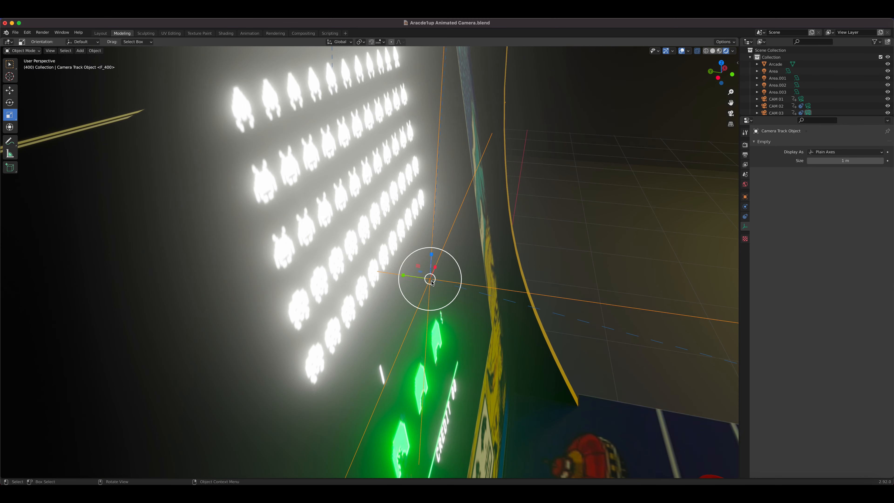
middle_drag(440, 278, 442, 270)
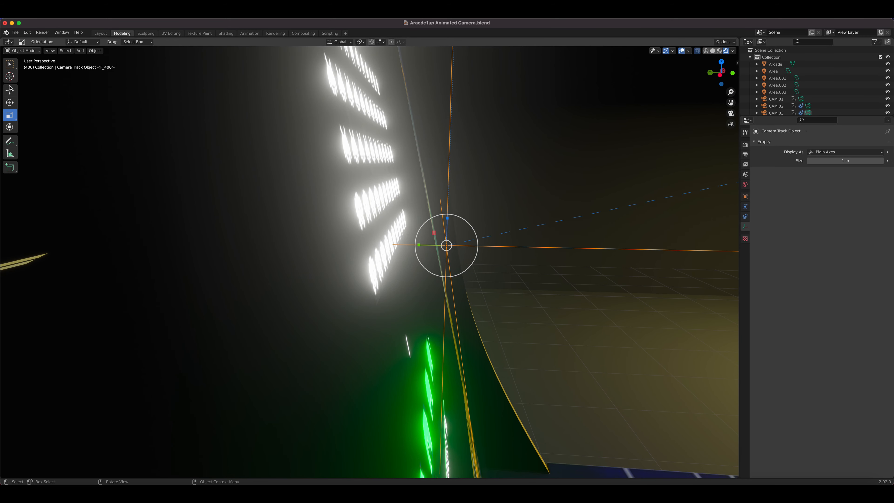
click(10, 90)
drag(420, 247, 368, 245)
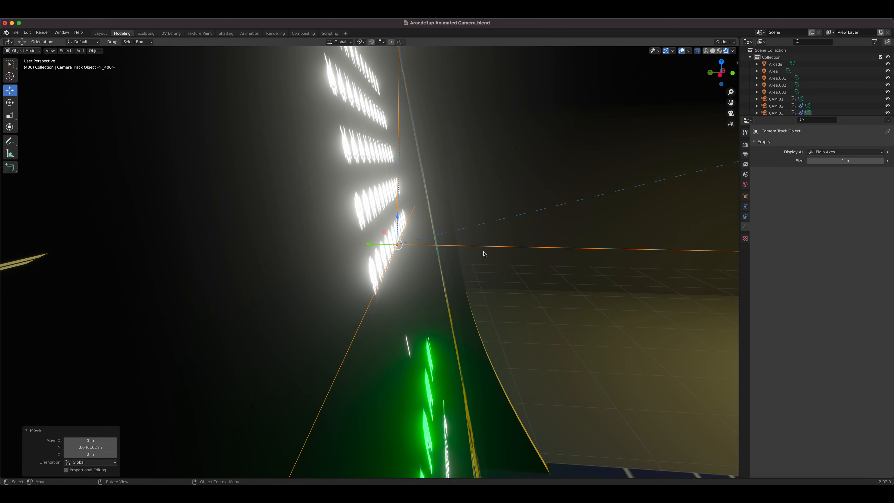
middle_drag(483, 254, 435, 268)
scroll(434, 267, down, 10)
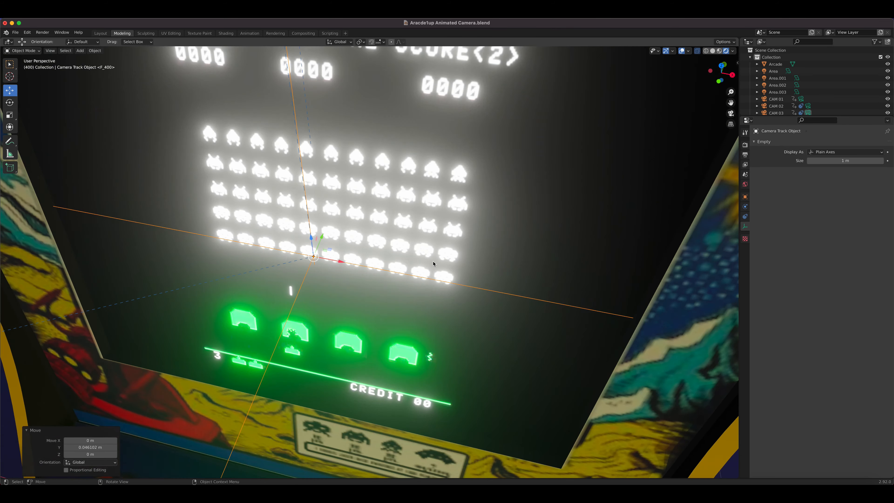
key(KP_0)
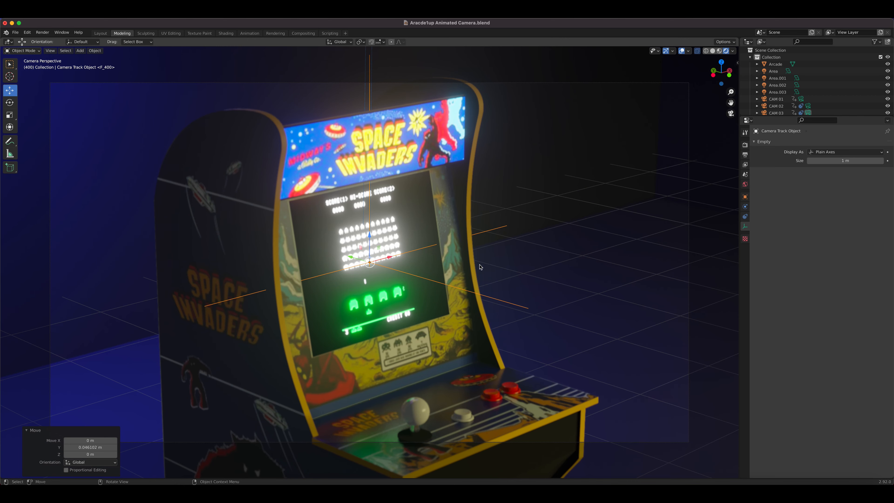
- Set the Camera Track Object as the depth of field focus object for CAM 03
click(775, 112)
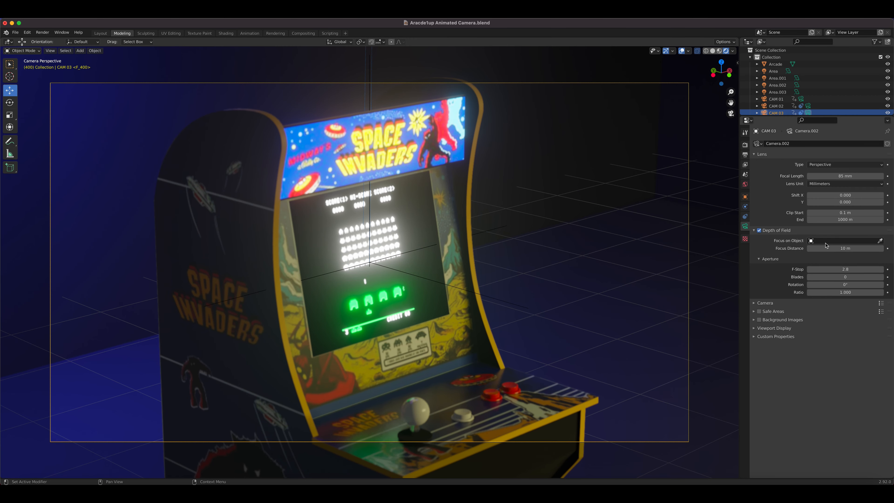
click(880, 241)
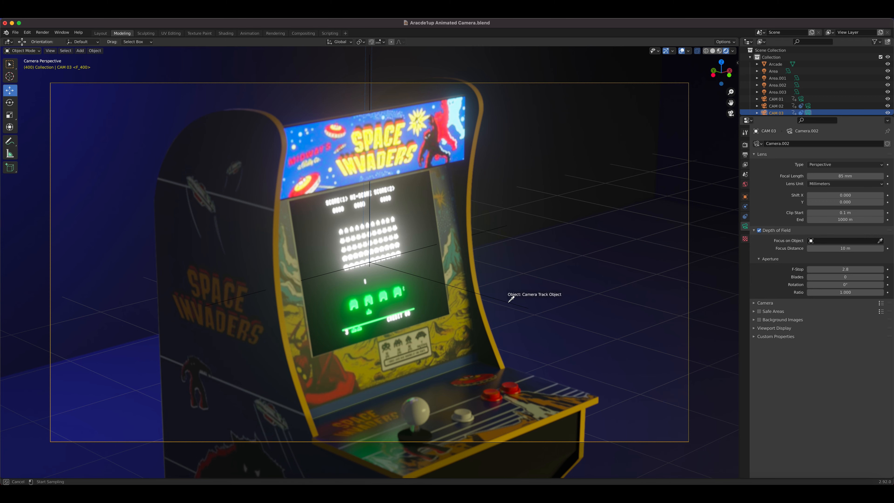
click(510, 300)
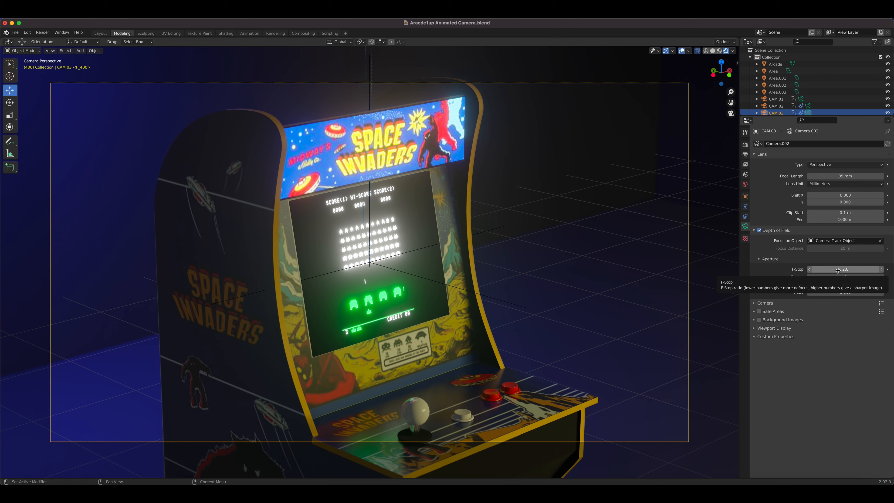
- Lower the depth of field F-Stop of CAM 03 to 0.2
click(809, 270)
click(809, 270)
click(809, 270)
drag(809, 270, 835, 268)
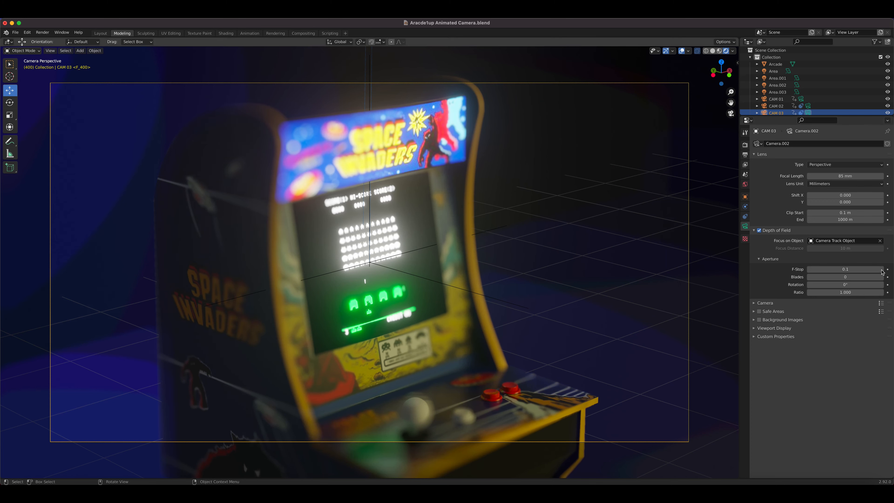
click(881, 270)
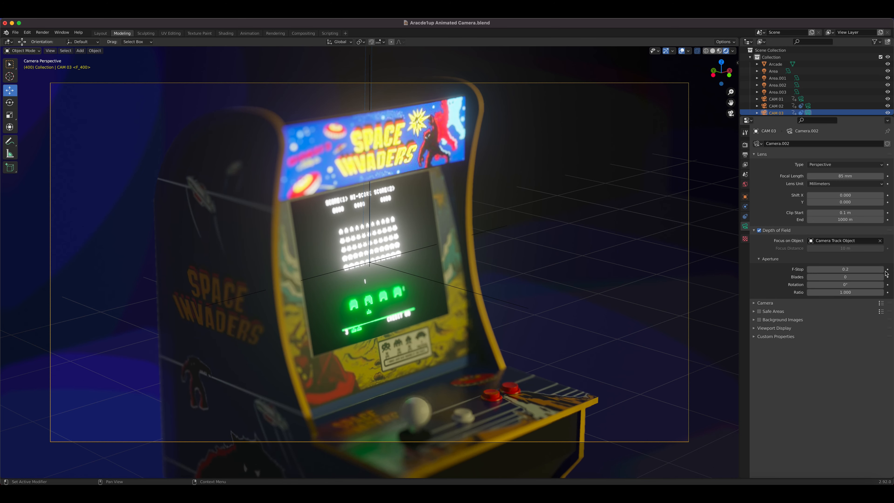
- Try F-Stop values of 0.3 and 0.5 on CAM 03, switching depth of field off and on to compare the blur
click(847, 269)
text(0.3)
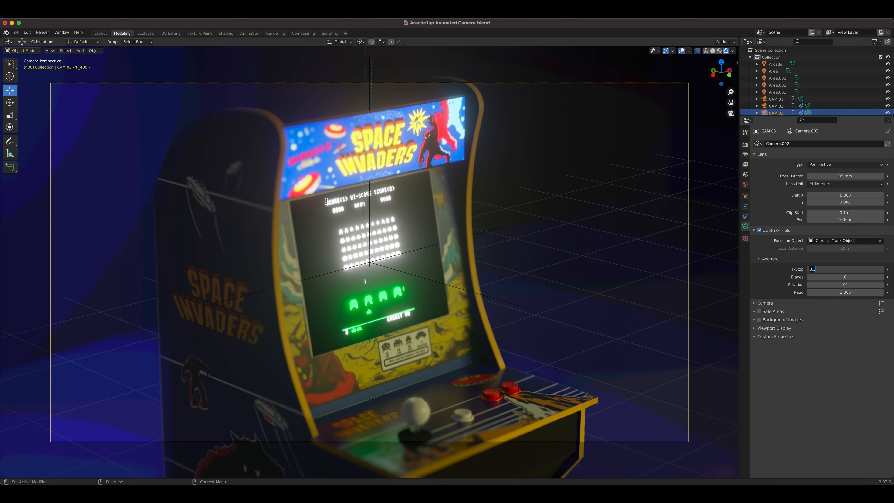
key(Return)
click(882, 269)
key(Return)
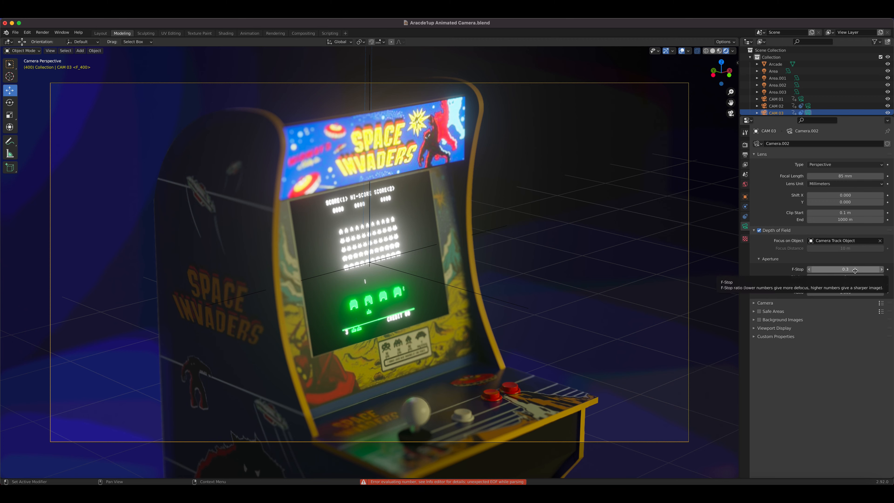
click(855, 270)
text(.5)
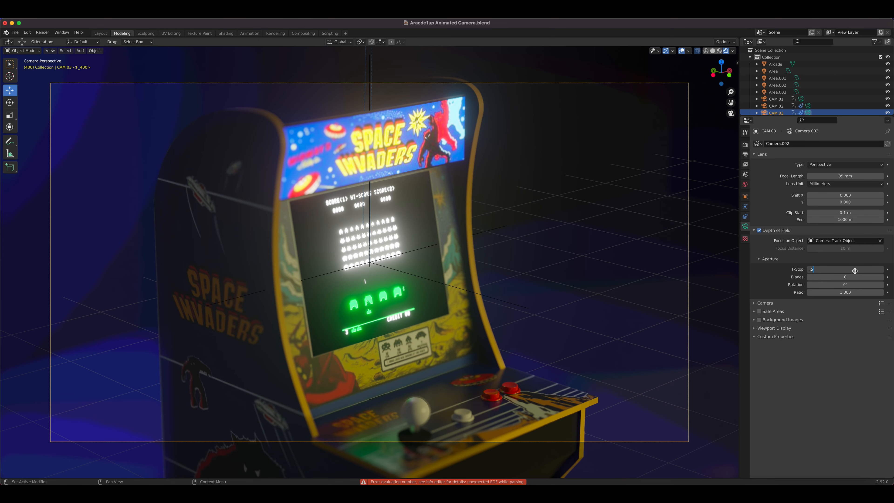
key(Return)
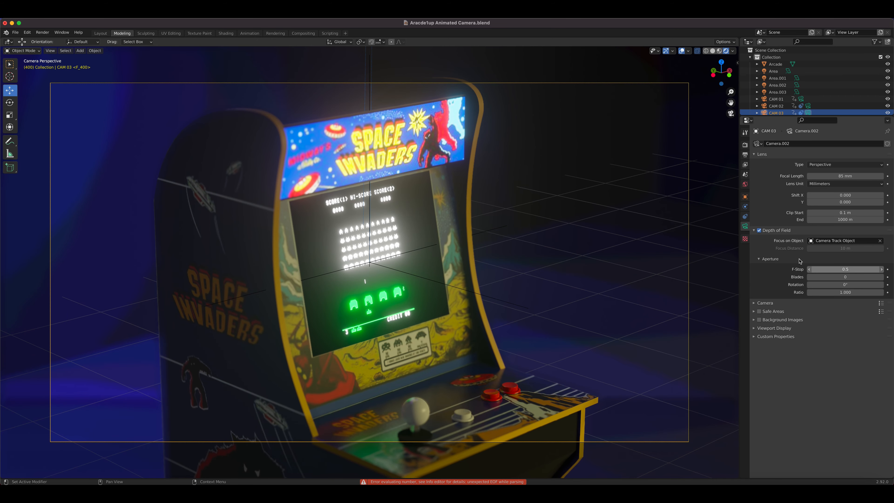
click(759, 230)
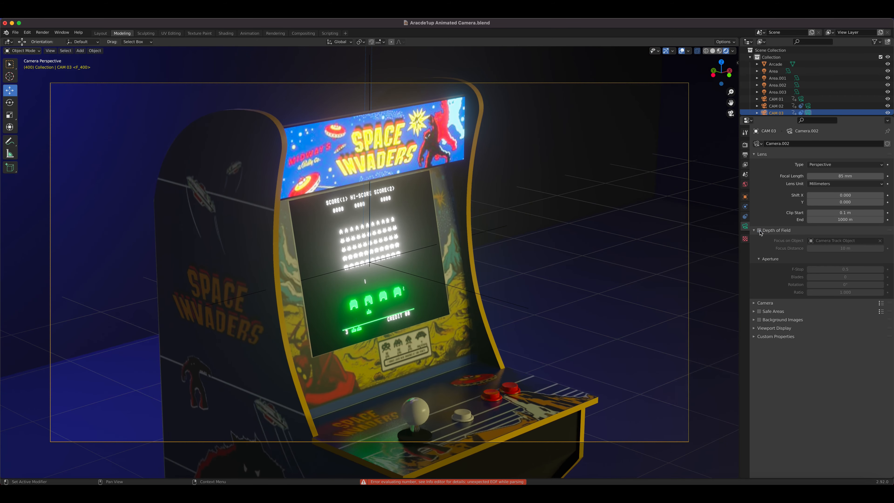
click(758, 230)
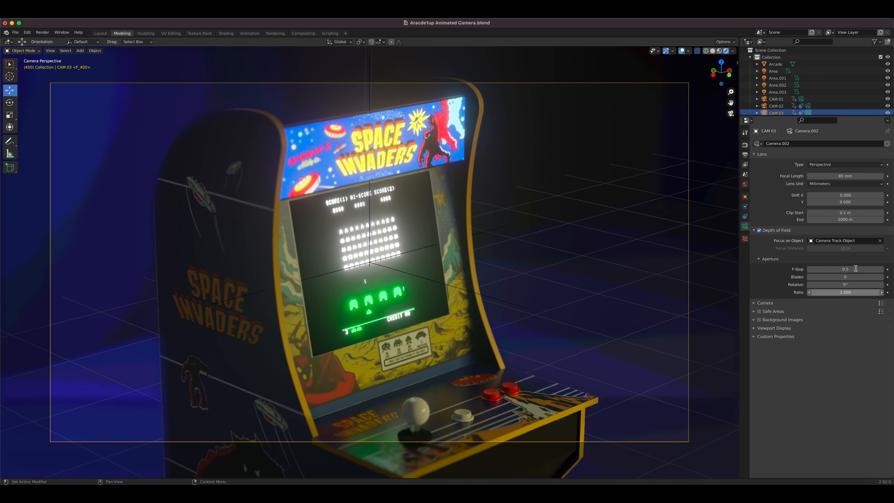
- Set the depth of field F-Stop of CAM 03 to 0.4
click(809, 270)
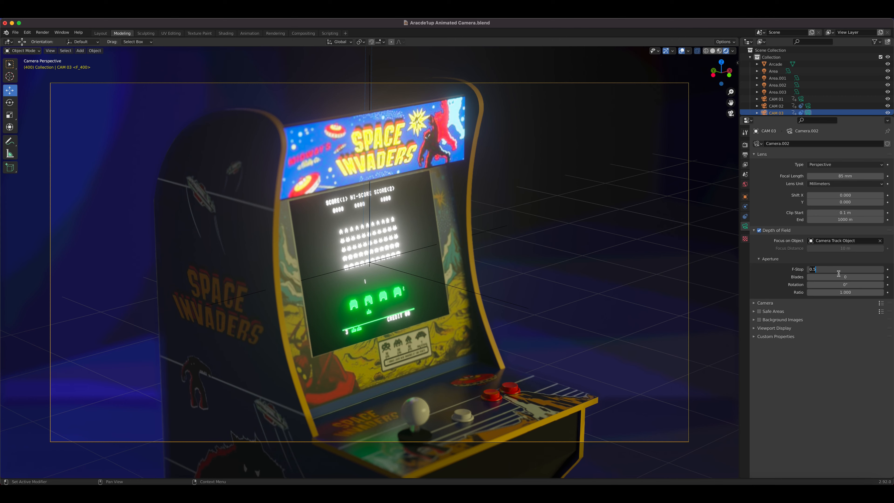
text(.4)
key(Return)
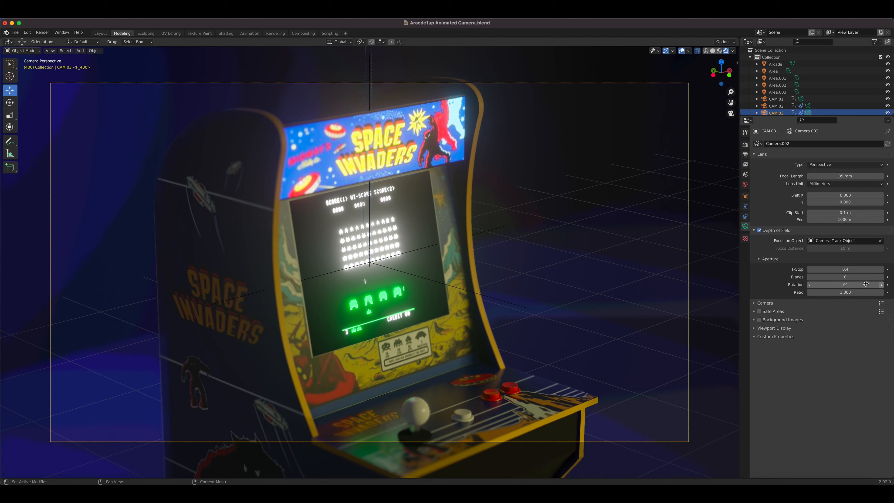
- Raise the aperture blade count of CAM 03 to 9
click(881, 277)
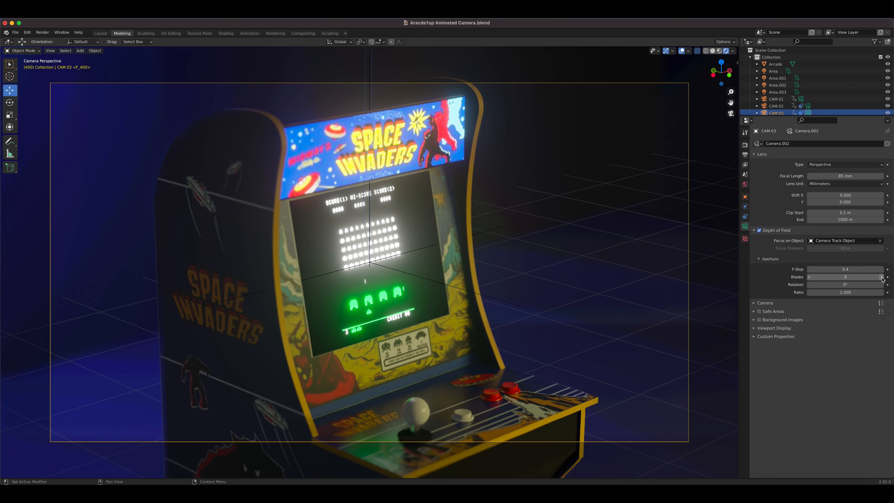
click(881, 277)
click(881, 276)
click(881, 277)
click(881, 276)
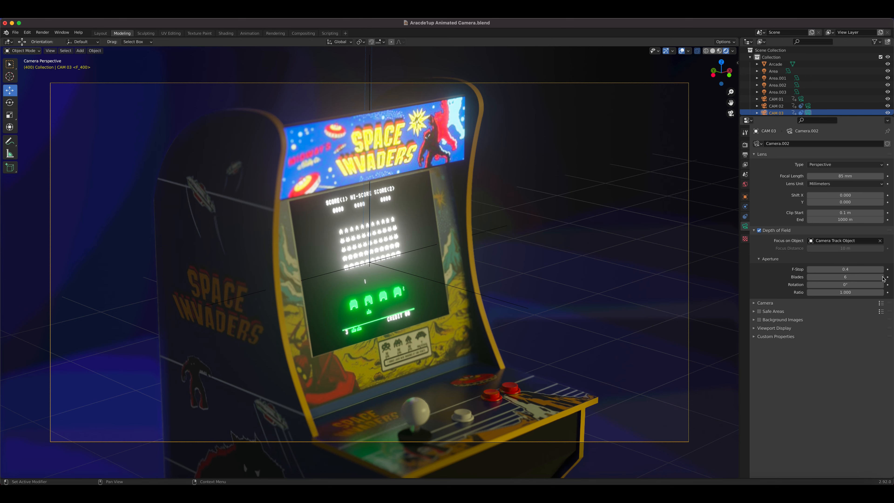
click(881, 277)
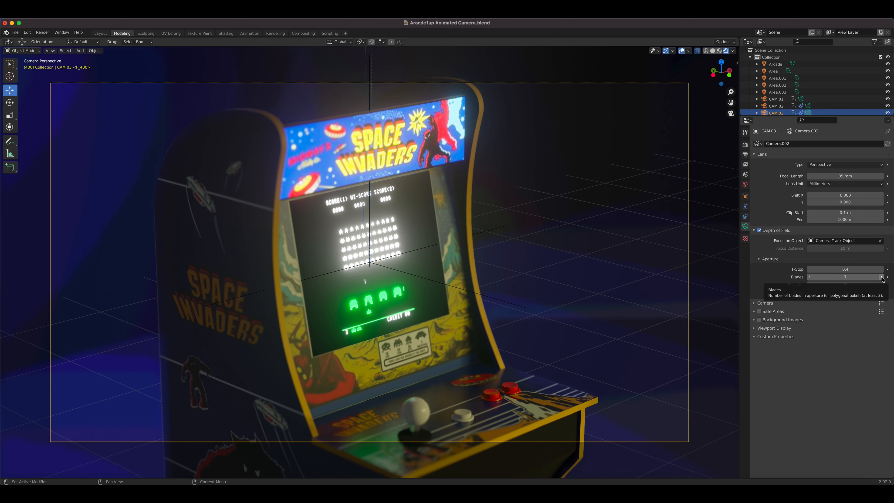
click(881, 277)
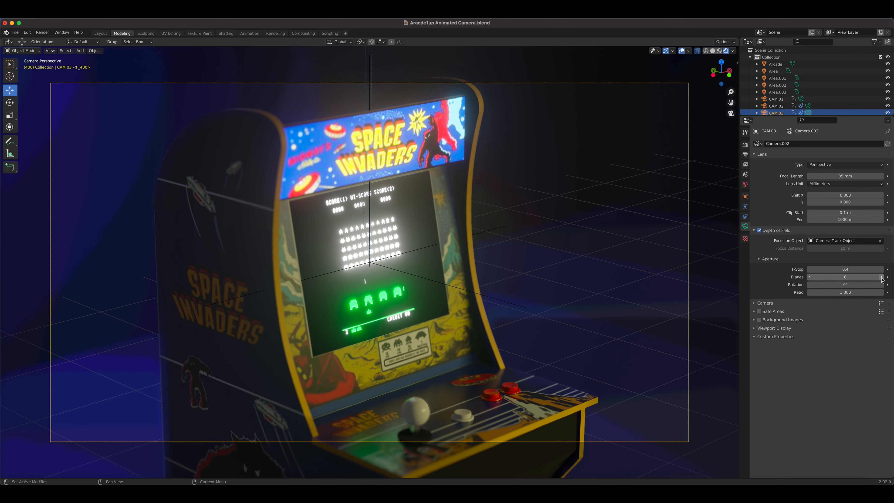
click(882, 277)
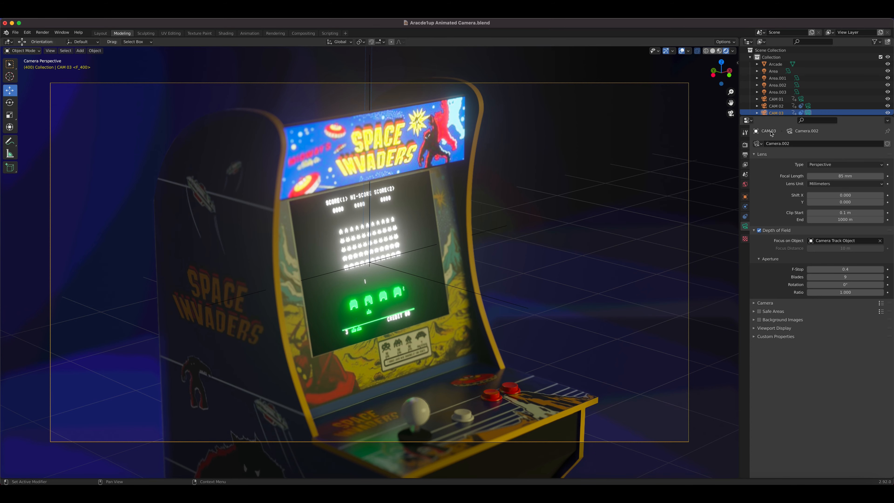
- Select CAM 04 and try to make it the active camera, briefly playing the animation from frame 400
scroll(780, 104, down, 3)
click(780, 100)
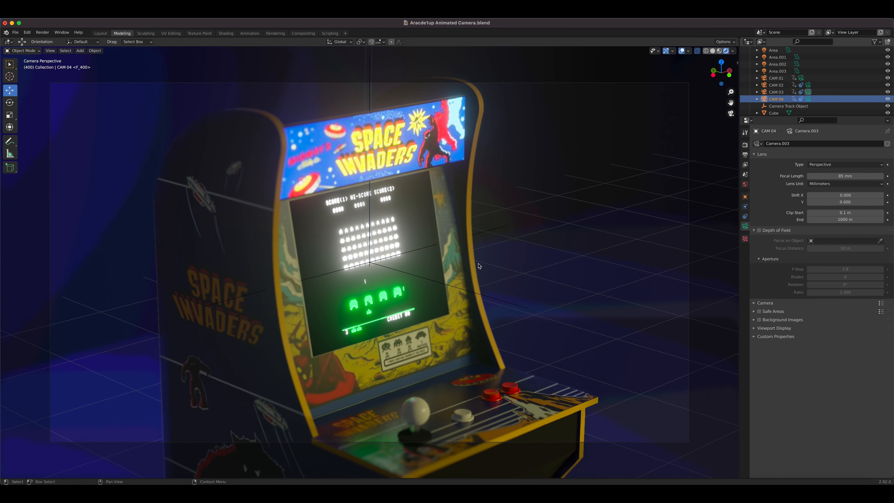
middle_drag(478, 265, 473, 281)
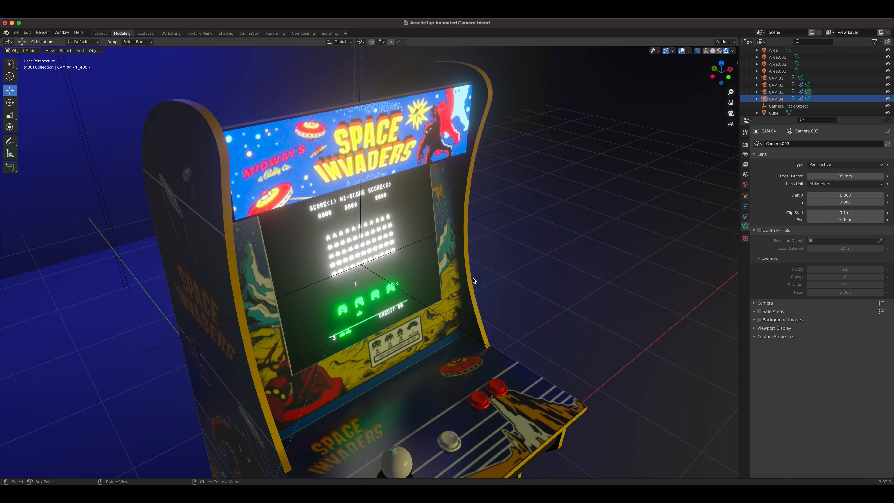
key(KP_0)
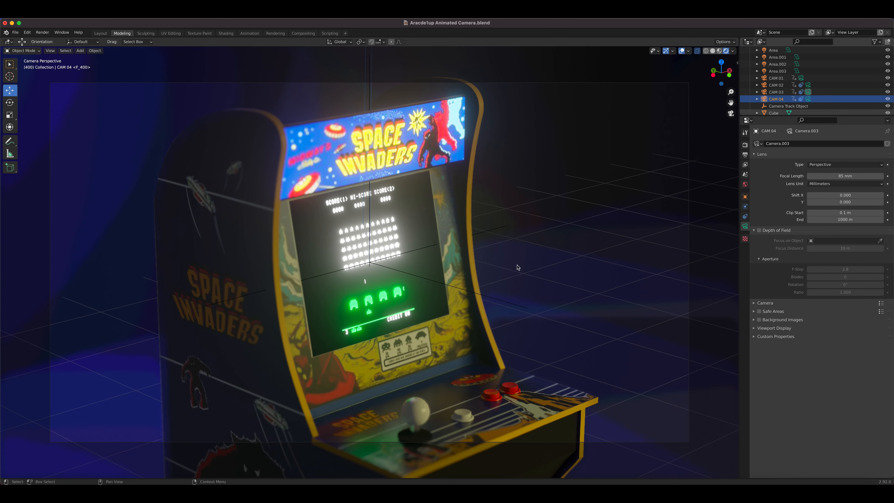
key(ctrl+KP_0)
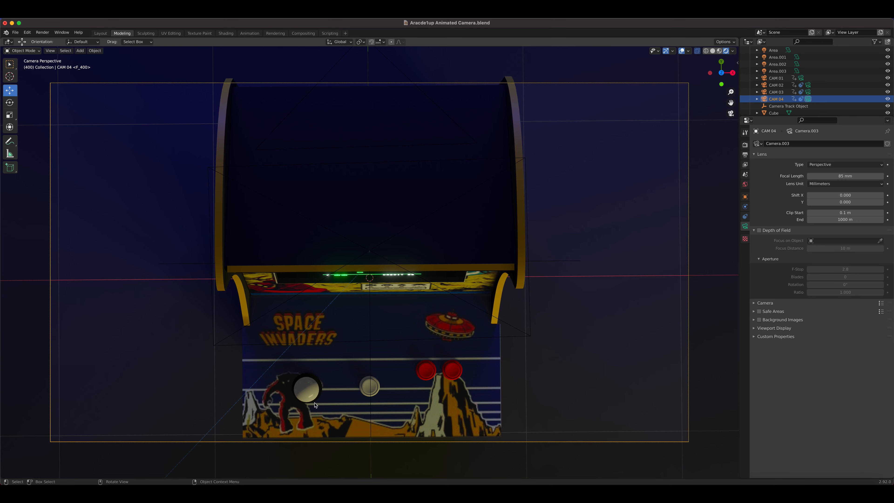
key(ctrl+F11)
key(space)
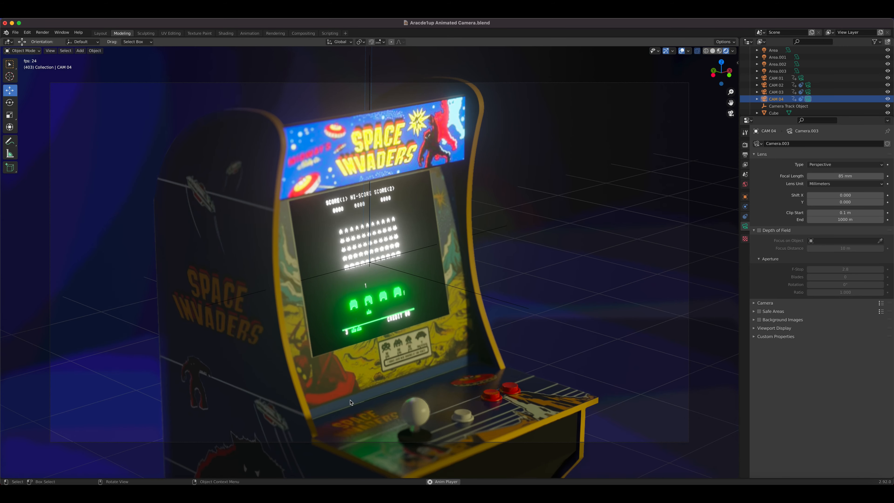
key(space)
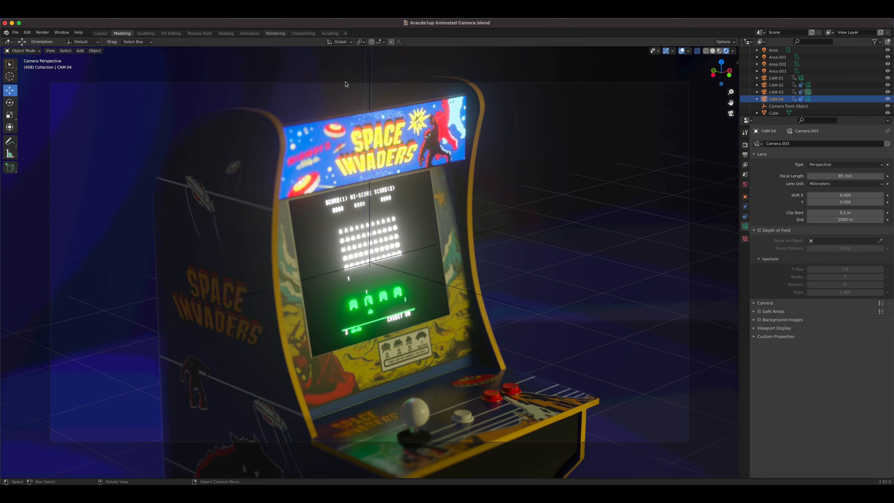
- Move the playhead to frame 731 in the Animation workspace and return to the Modeling workspace
click(249, 33)
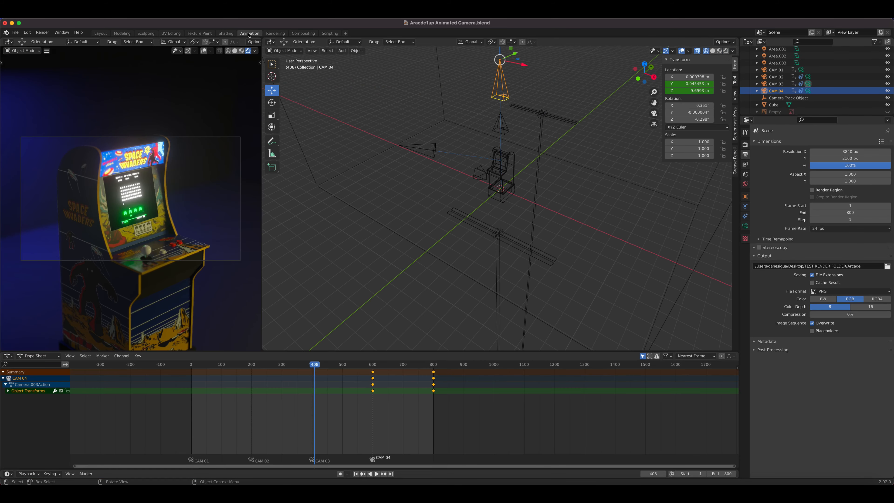
drag(374, 368, 412, 369)
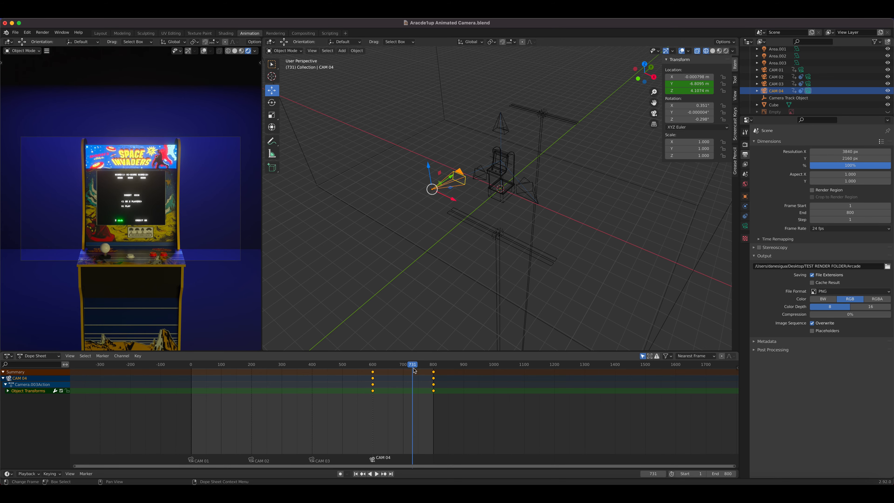
click(127, 34)
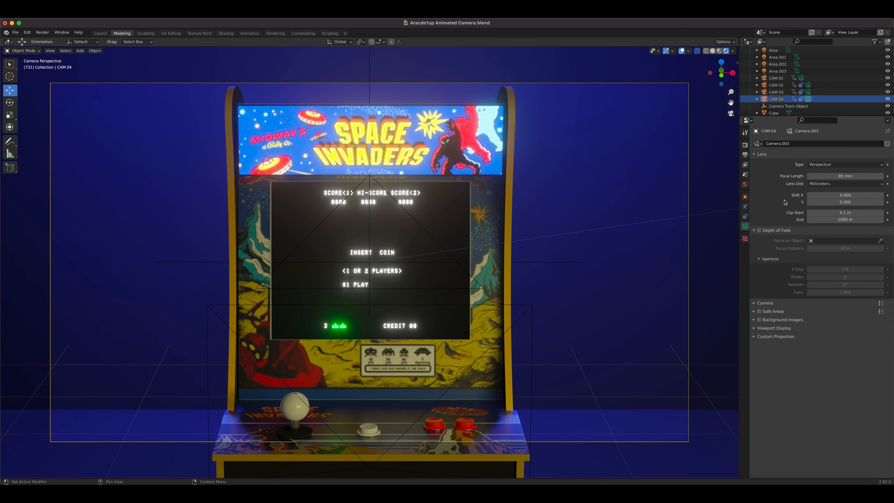
- Enable depth of field on CAM 04 and set the Camera Track Object as its focus object
click(759, 230)
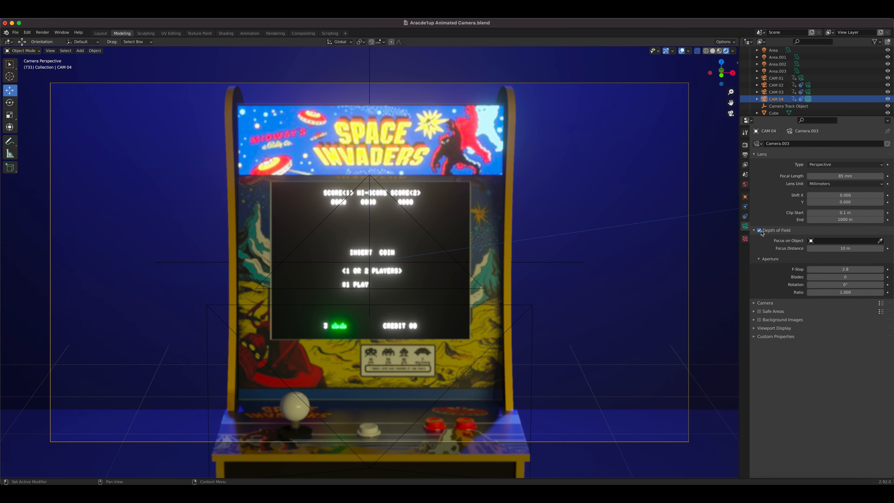
click(880, 240)
click(548, 262)
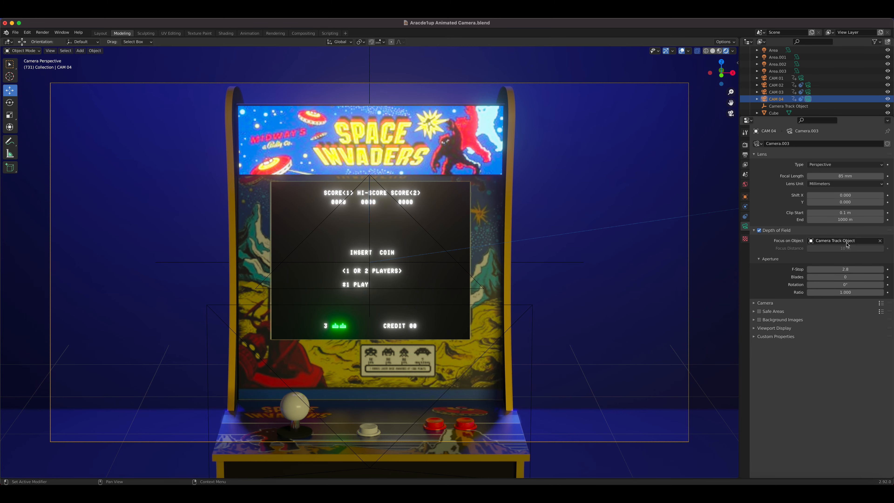
- Set the aperture of CAM 04 to 9 blades and an F-Stop of 0.4
click(842, 277)
key(Return)
click(852, 269)
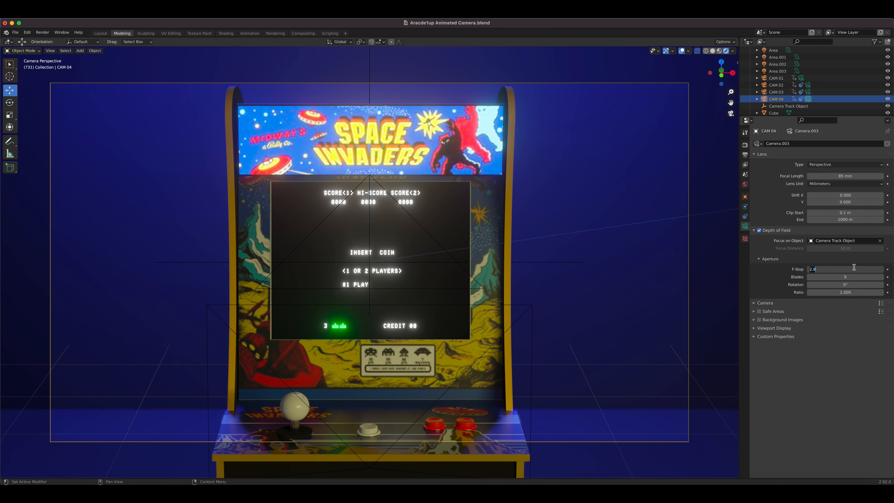
text(.4)
key(Return)
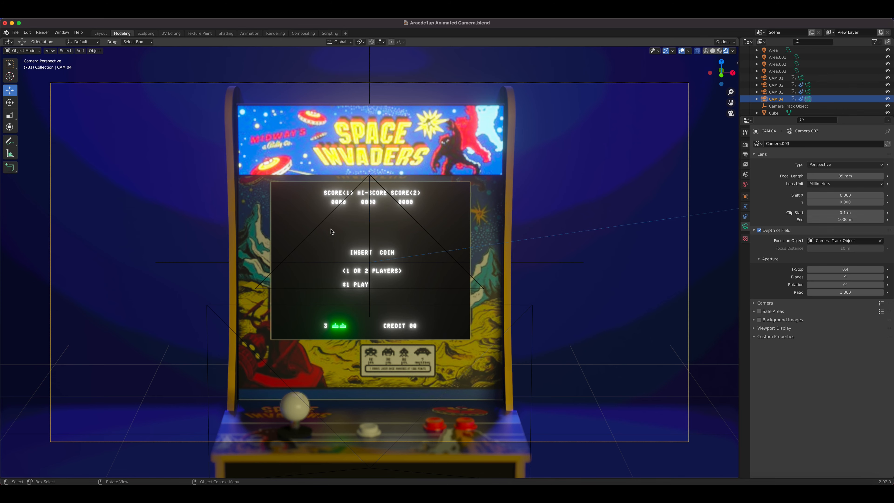
- Play the opening of the animation from the timeline start in the Animation workspace to check the CAM 01 shot
click(247, 34)
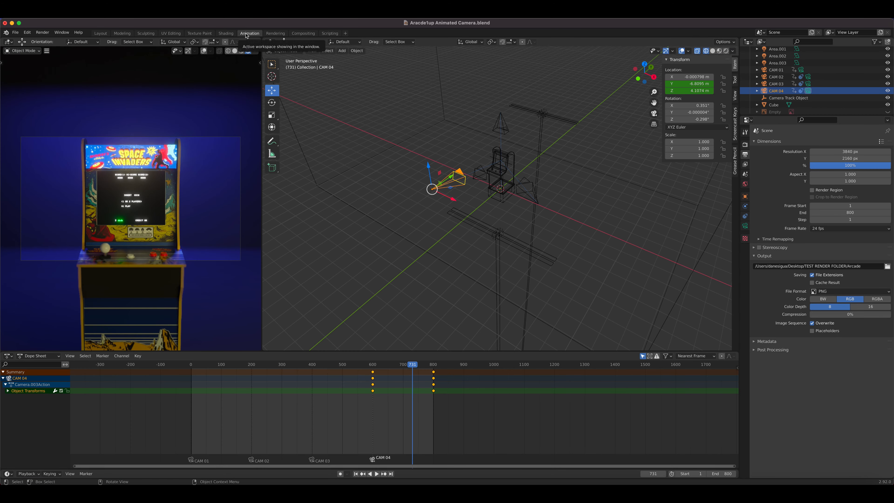
click(192, 364)
key(space)
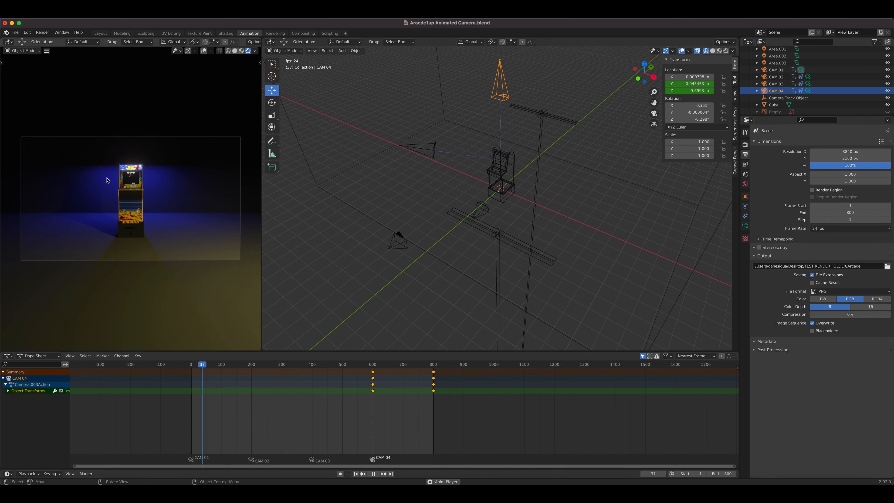
key(space)
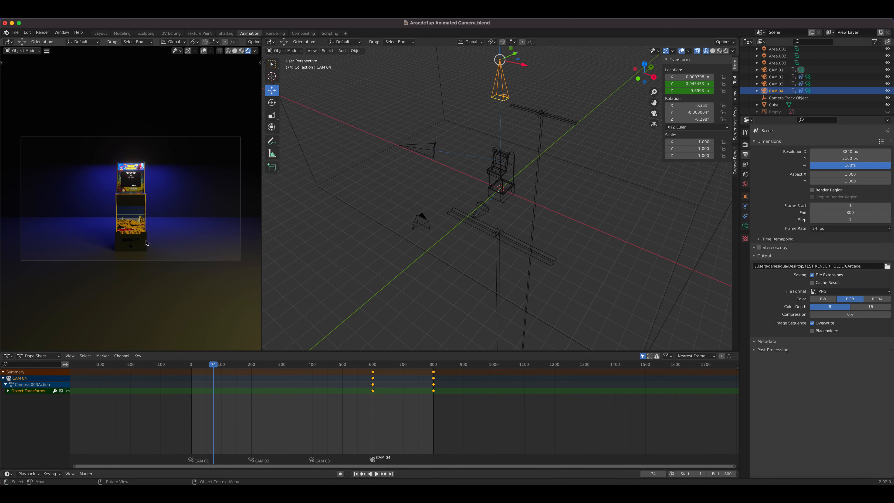
- Save the Blender file and start rendering the animation
key(super+s)
click(42, 32)
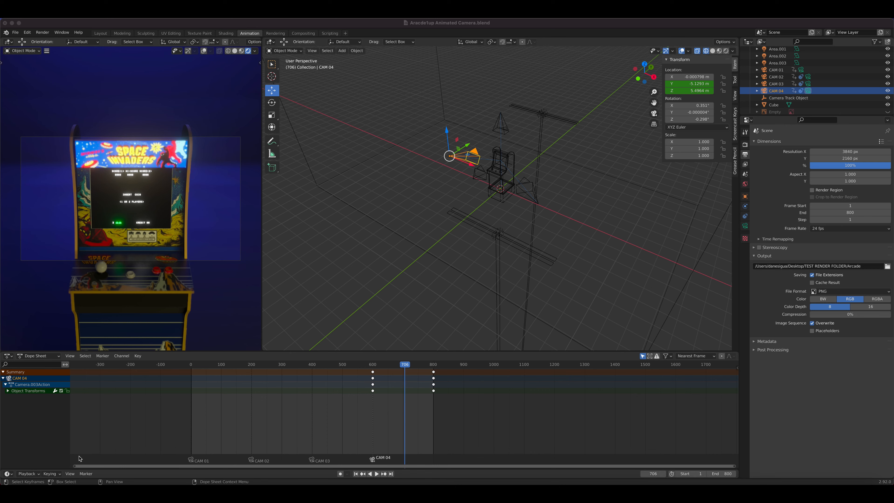
- Switch to Finder and preview the first rendered frame, Arcade 0001.png, in TEST RENDER FOLDER
click(17, 478)
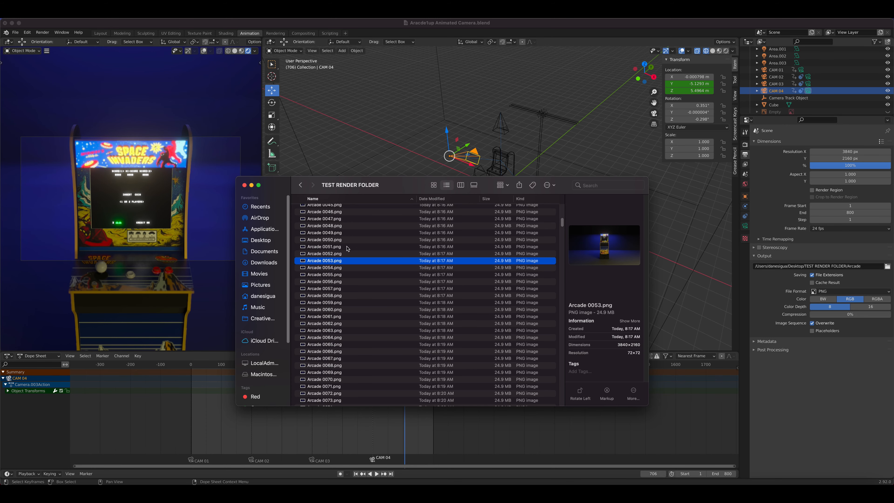
scroll(347, 249, up, 10)
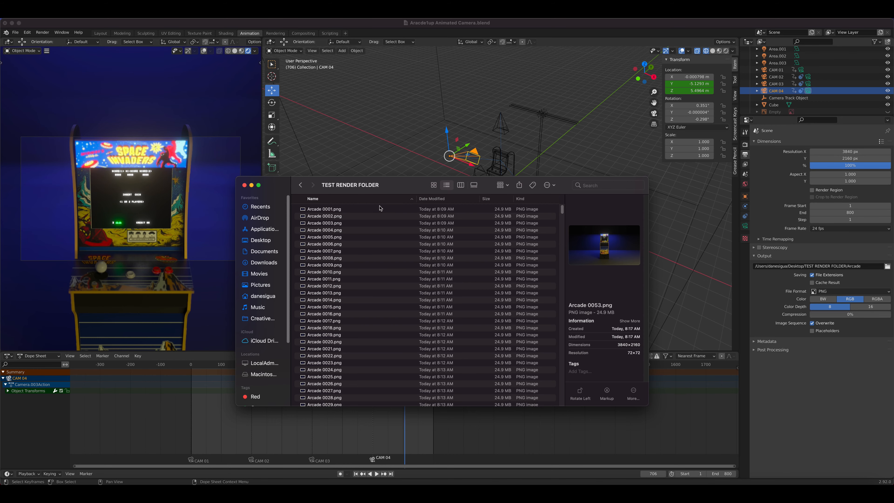
click(375, 210)
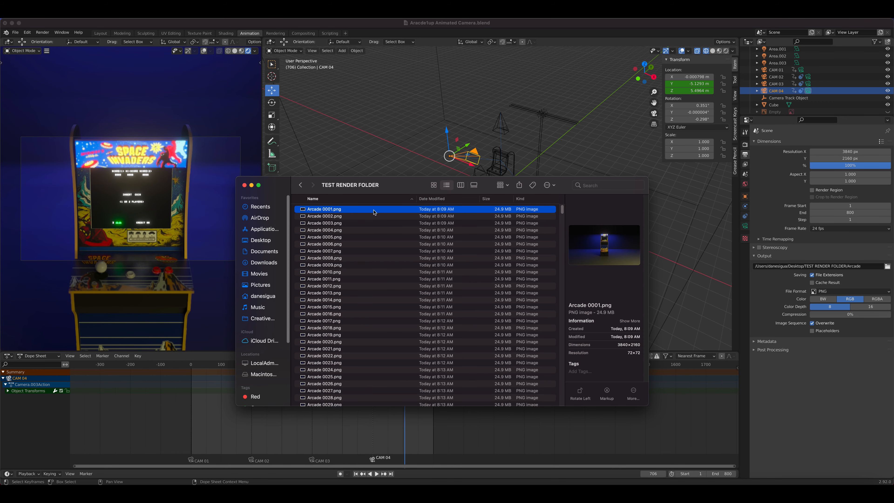
key(space)
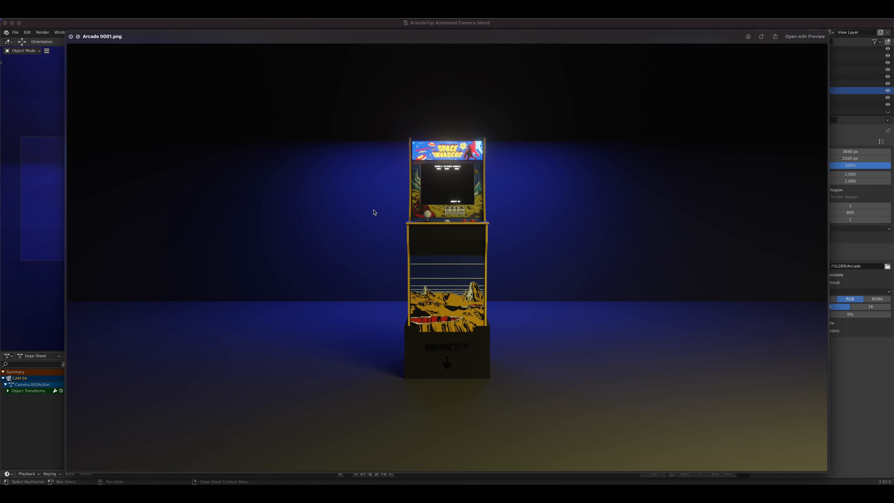
- Step through the rendered PNG frames in the preview up to Arcade 0033.png to check the camera motion
key(Down)
key(Down)
key(Down)
key(Down)
key(Down)
key(Down)
key(Down)
key(Down)
key(Down)
key(Down)
key(Down)
key(Down)
key(Down)
key(Down)
key(Down)
key(Down)
key(Down)
key(Down)
key(Down)
key(Down)
key(Down)
key(Down)
key(Down)
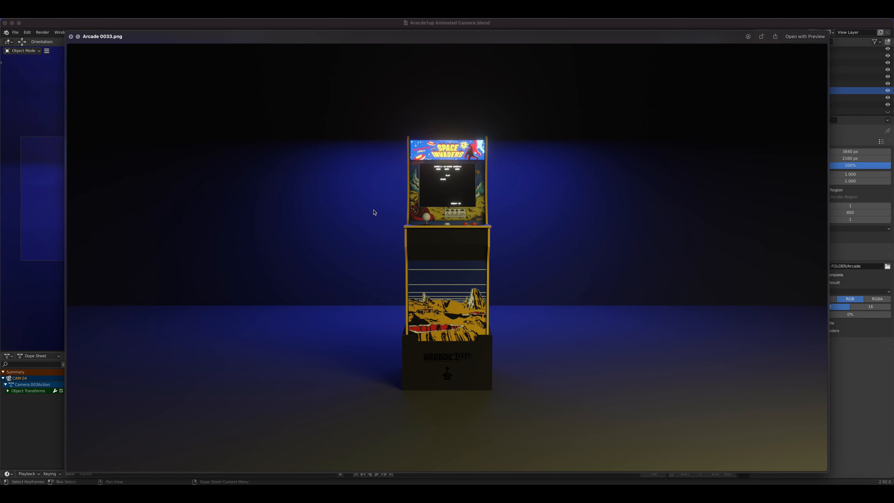
- Step through the previewed frames up to Arcade 0045.png and close the preview
key(Down)
key(Down)
key(Down)
key(Down)
key(Down)
key(Down)
key(Down)
key(Down)
key(Down)
key(Down)
key(Down)
key(Down)
key(space)
- Preview the rendered frames Arcade 0072.png, Arcade 0104.png and Arcade 0133.png one after another
scroll(345, 300, down, 2)
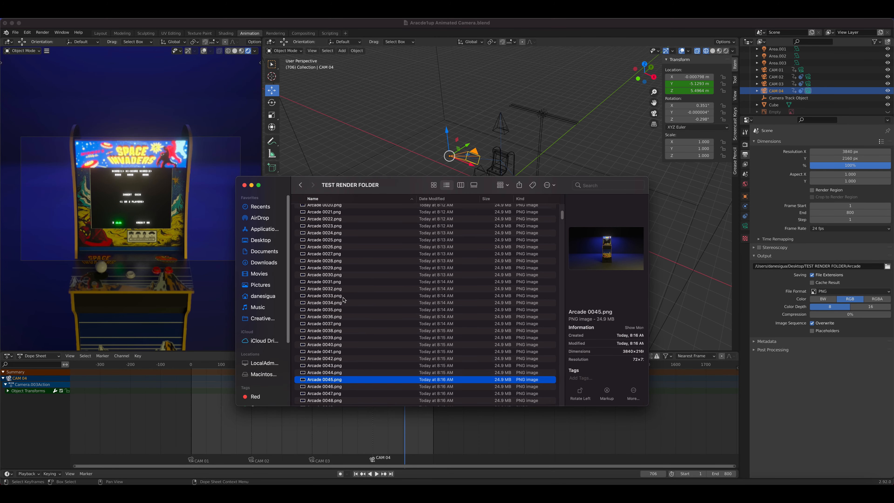
scroll(320, 345, down, 10)
click(328, 323)
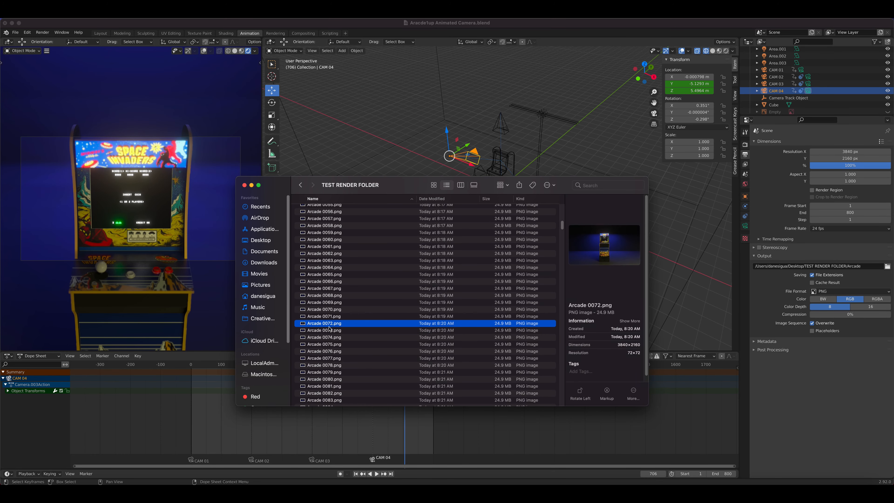
key(space)
key(space)
scroll(329, 328, down, 8)
click(329, 344)
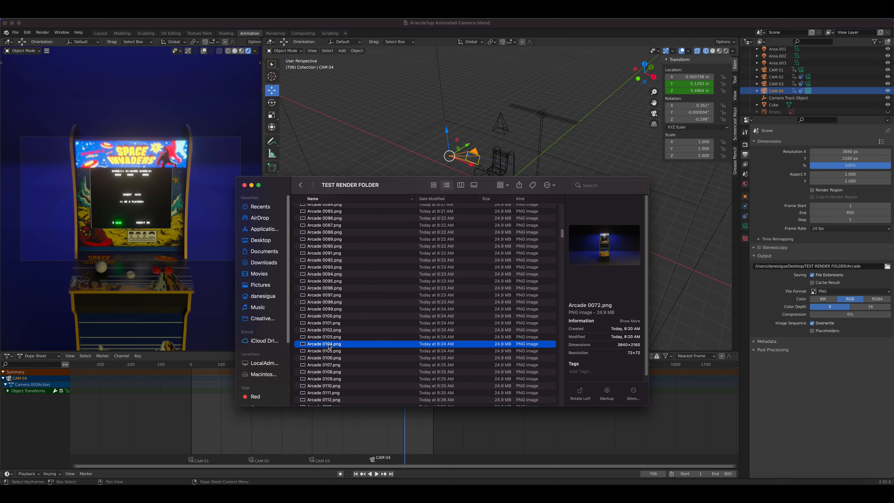
key(space)
key(space)
scroll(330, 347, down, 8)
click(330, 344)
key(space)
key(space)
- Check the thumbnails of Arcade 0200.png, Arcade 0207.png and Arcade 0210.png around the first camera switch
scroll(329, 347, down, 11)
scroll(329, 347, down, 11)
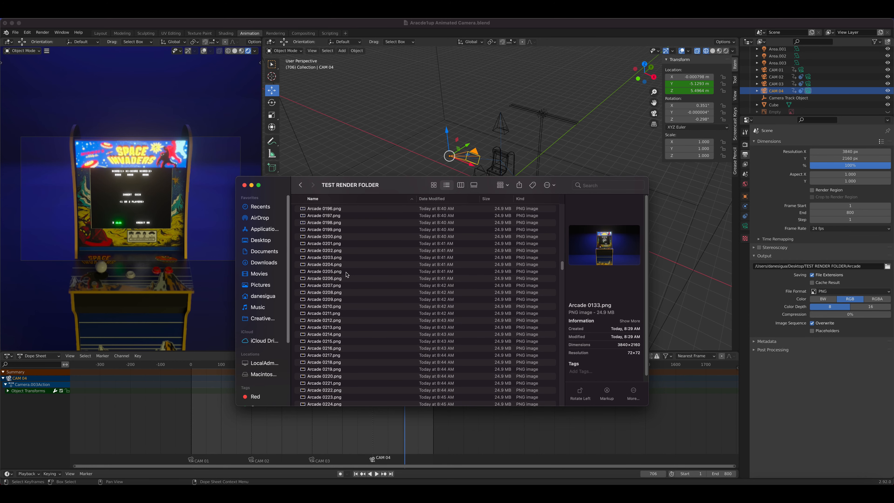
click(327, 239)
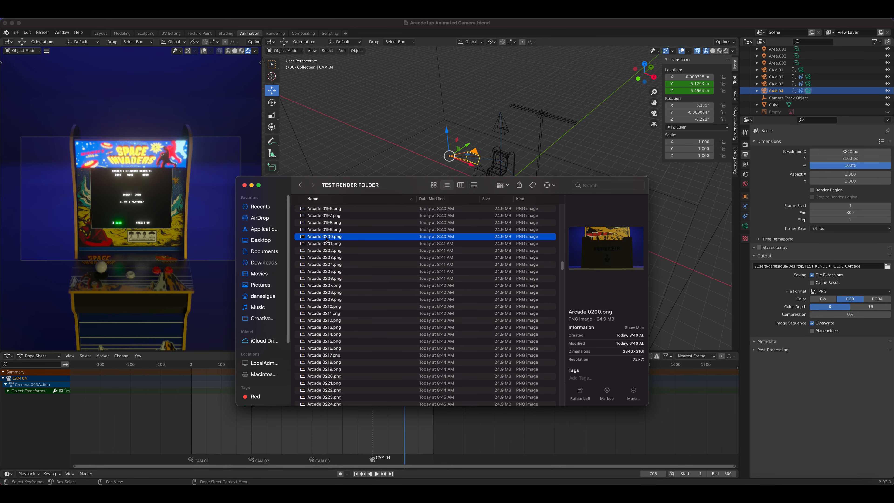
click(330, 286)
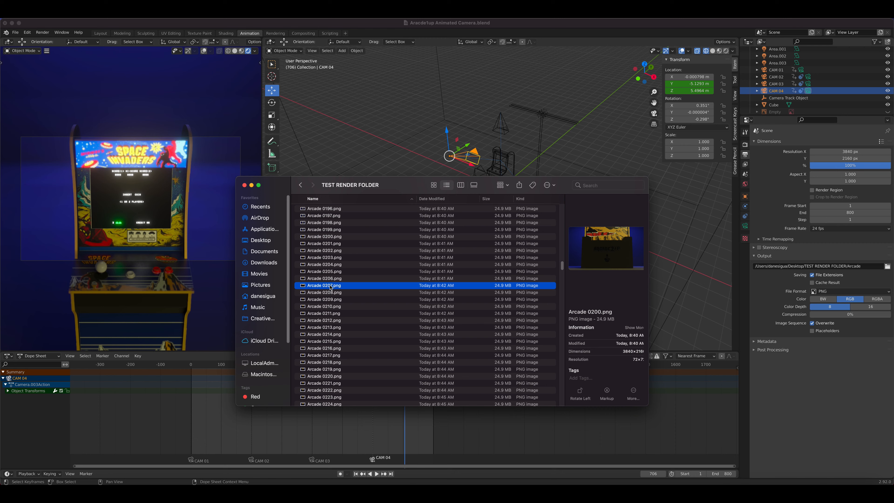
click(330, 306)
- Check the rendered thumbnails around frame 400, from Arcade 0395.png to Arcade 0405.png
scroll(332, 316, down, 4)
scroll(333, 316, down, 20)
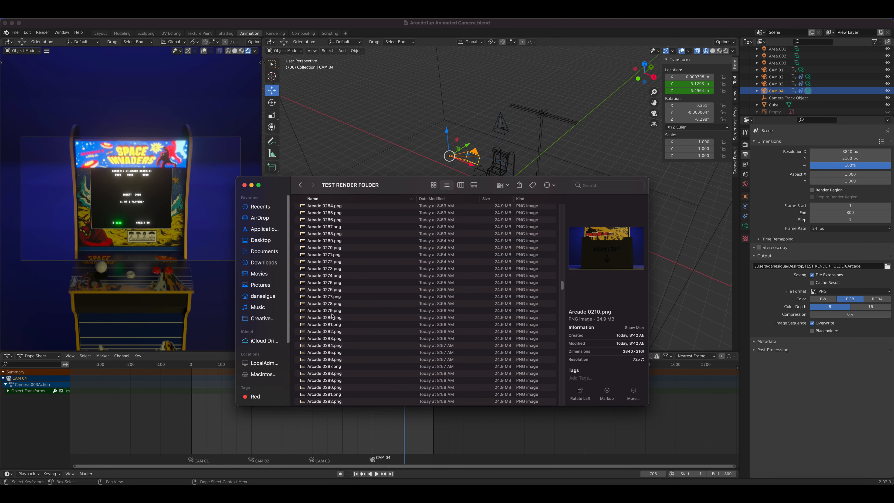
scroll(333, 316, down, 12)
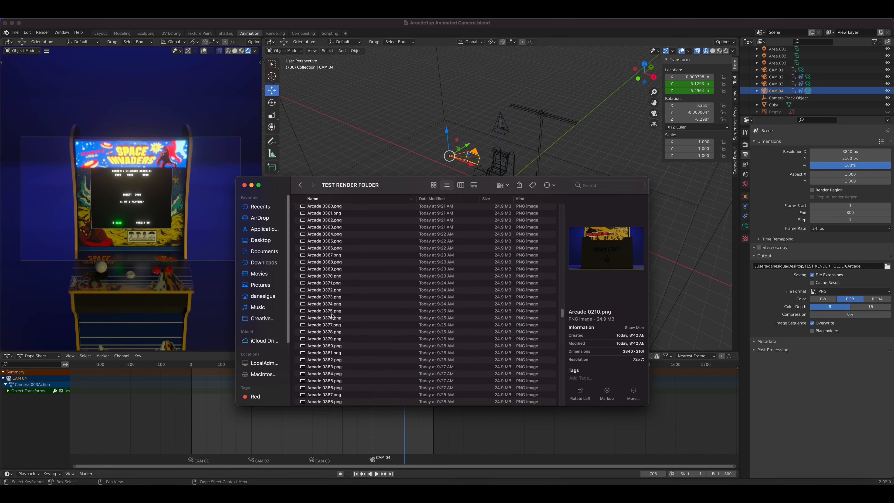
click(333, 290)
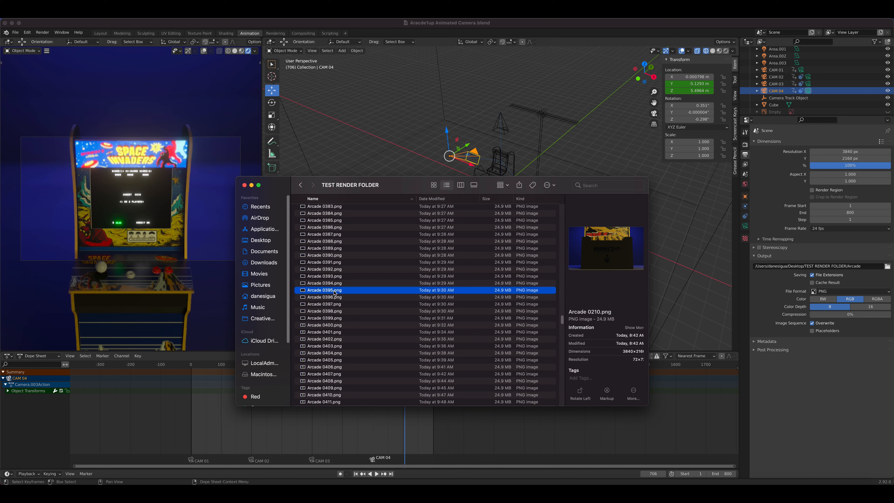
click(332, 326)
click(332, 339)
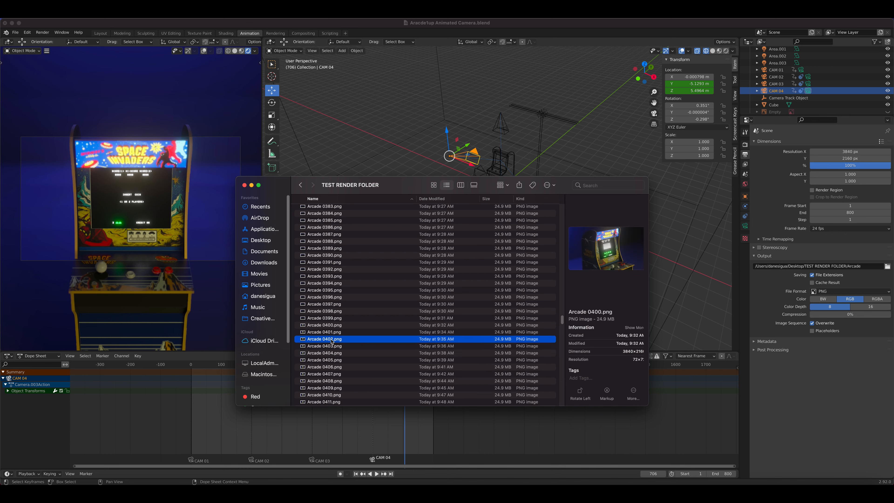
click(331, 352)
click(330, 360)
- Sample the rendered frames from Arcade 0421.png to Arcade 0454.png to check the camera move in their thumbnails
scroll(331, 360, down, 6)
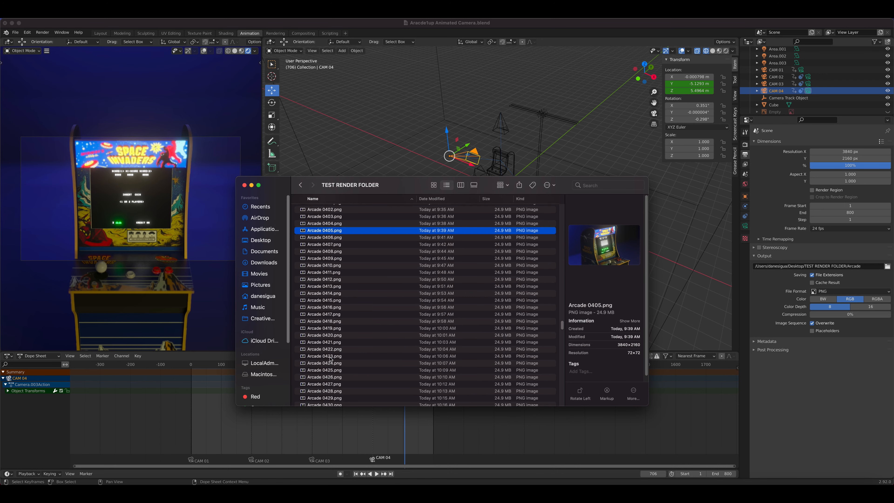
click(331, 342)
scroll(336, 363, down, 2)
click(336, 361)
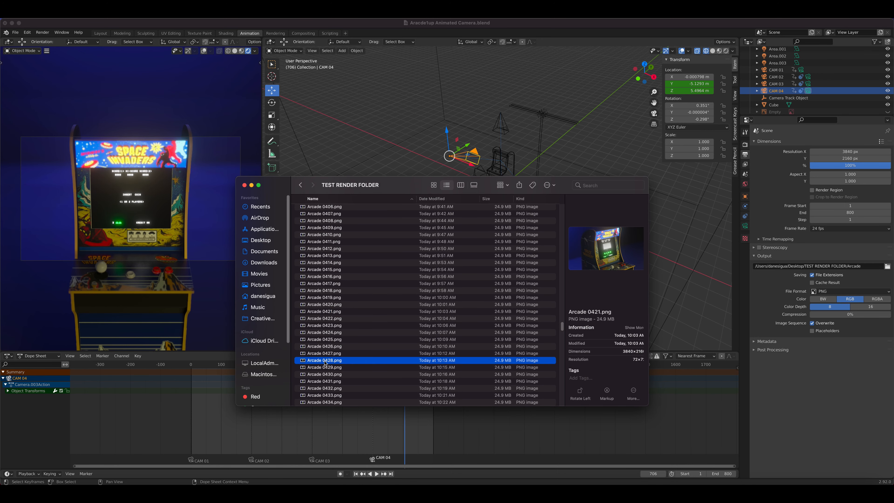
scroll(332, 362, down, 3)
click(329, 362)
scroll(326, 363, down, 2)
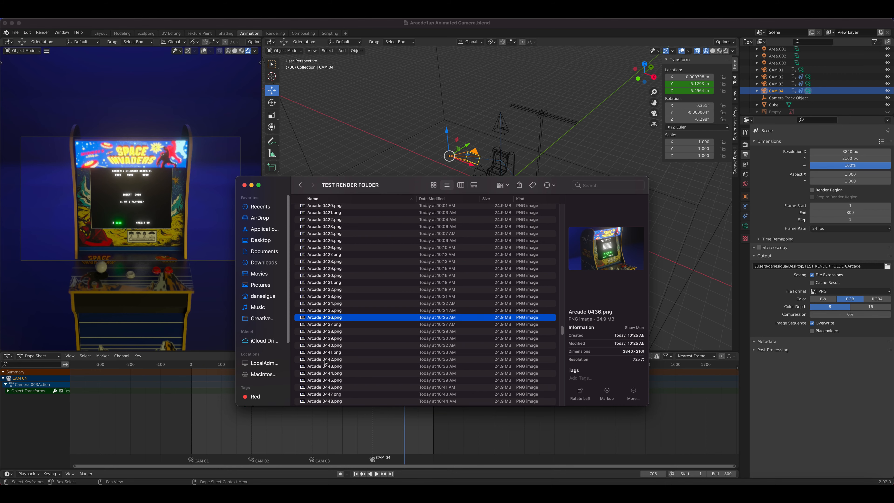
click(326, 361)
scroll(326, 356, down, 3)
click(327, 351)
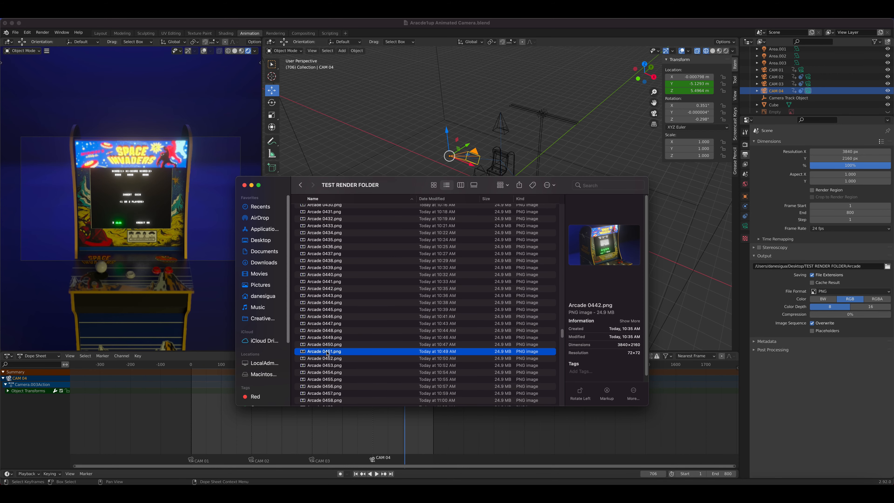
scroll(327, 341, down, 3)
click(327, 333)
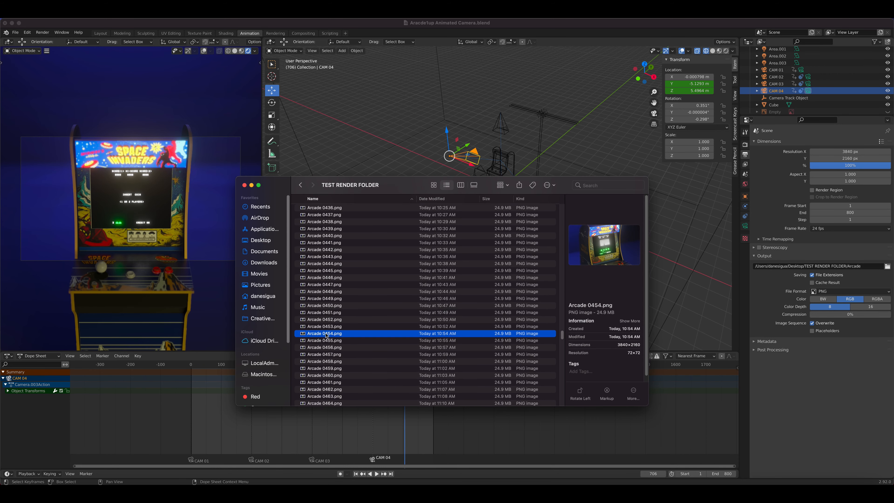
- Sample the thumbnails of Arcade 0468.png, Arcade 0482.png, Arcade 0491.png and Arcade 0502.png to follow the rest of the shot
scroll(327, 334, down, 5)
click(327, 340)
scroll(327, 342, down, 3)
scroll(326, 343, down, 3)
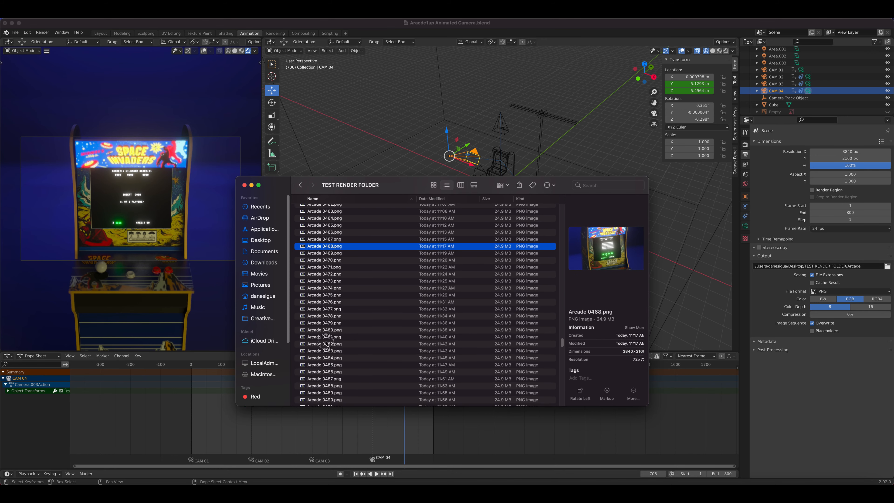
click(327, 343)
scroll(327, 343, down, 5)
click(327, 342)
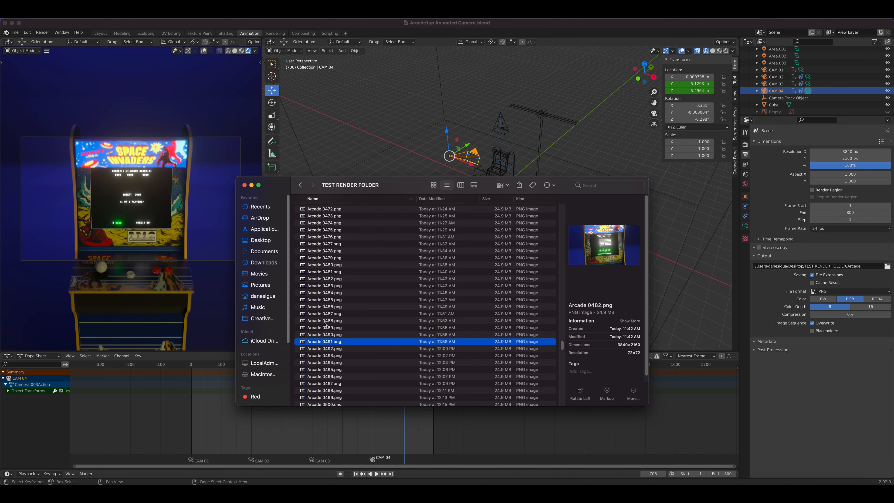
scroll(327, 341, down, 6)
click(325, 322)
- Check the last rendered frame, Arcade 0691.png, and return to the start of the file list
scroll(325, 326, down, 20)
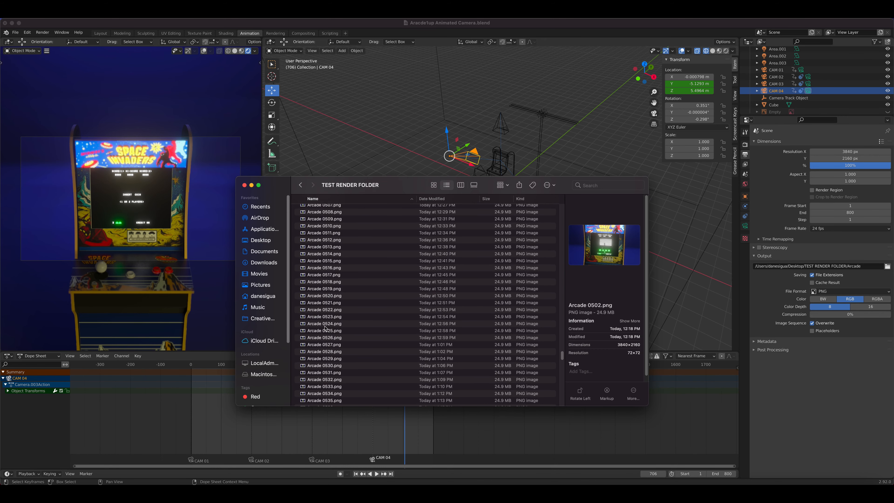
scroll(326, 328, down, 3)
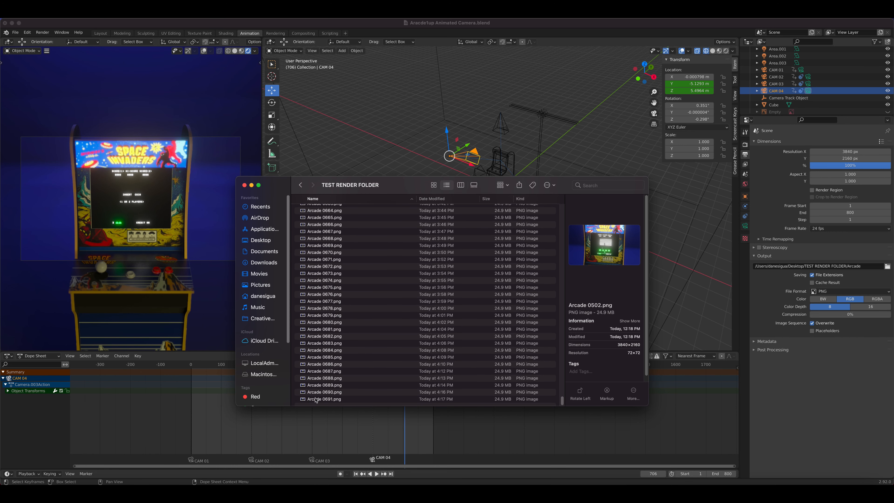
click(322, 400)
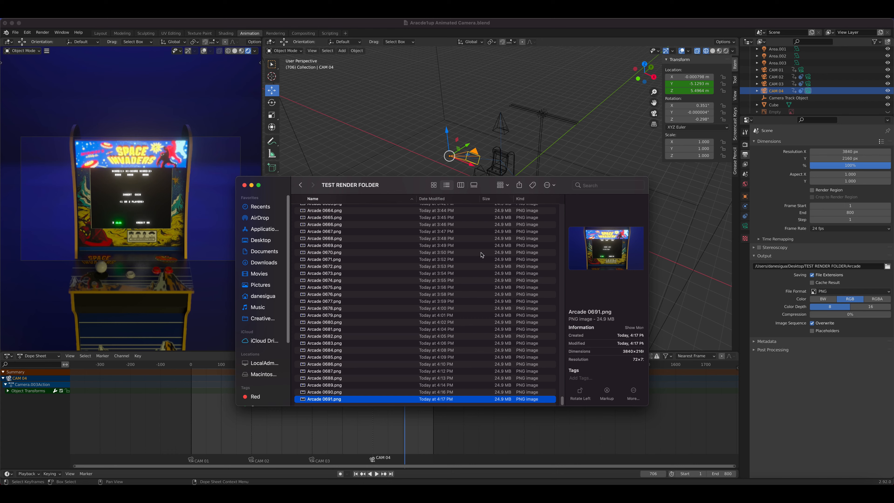
scroll(335, 248, up, 20)
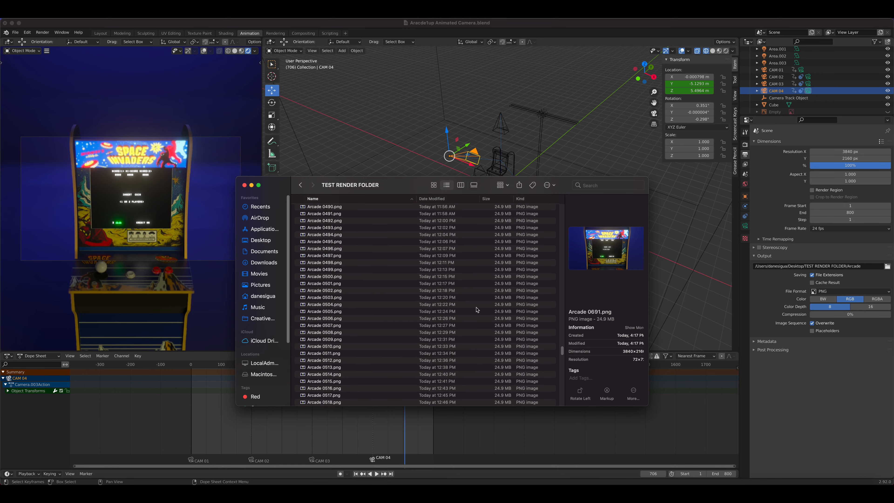
drag(563, 351, 566, 202)
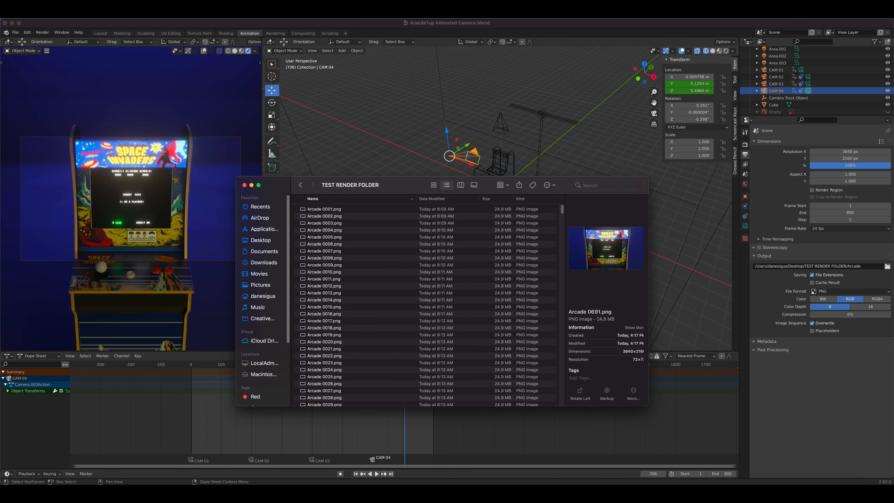